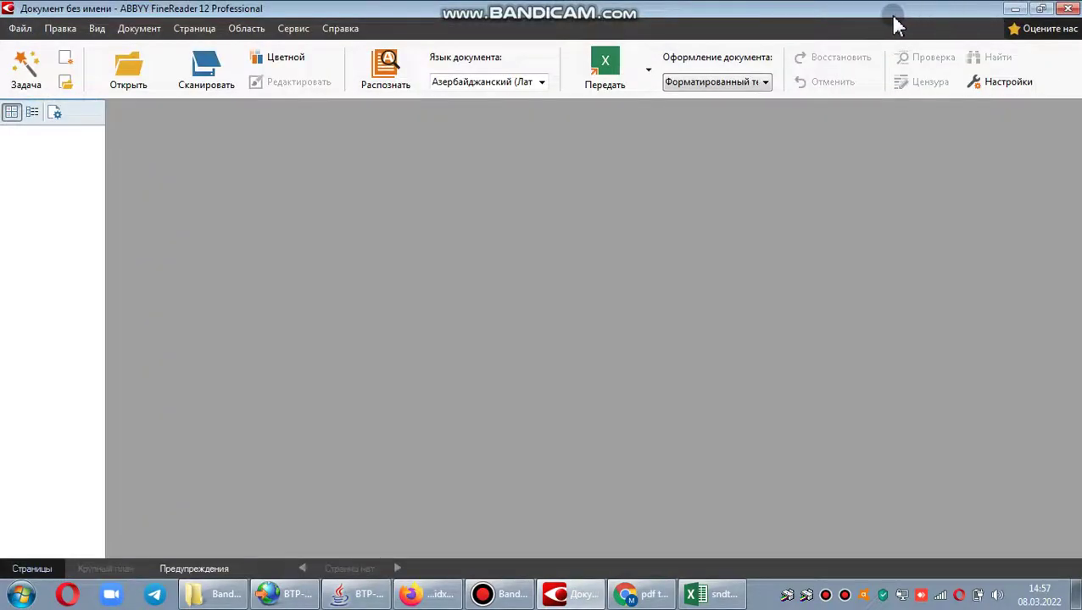
Minimize the open windows to reach the desktop and select the ABBYY FineReader 12 shortcut.
{"action": "left_click", "coordinate": [1017, 11]}
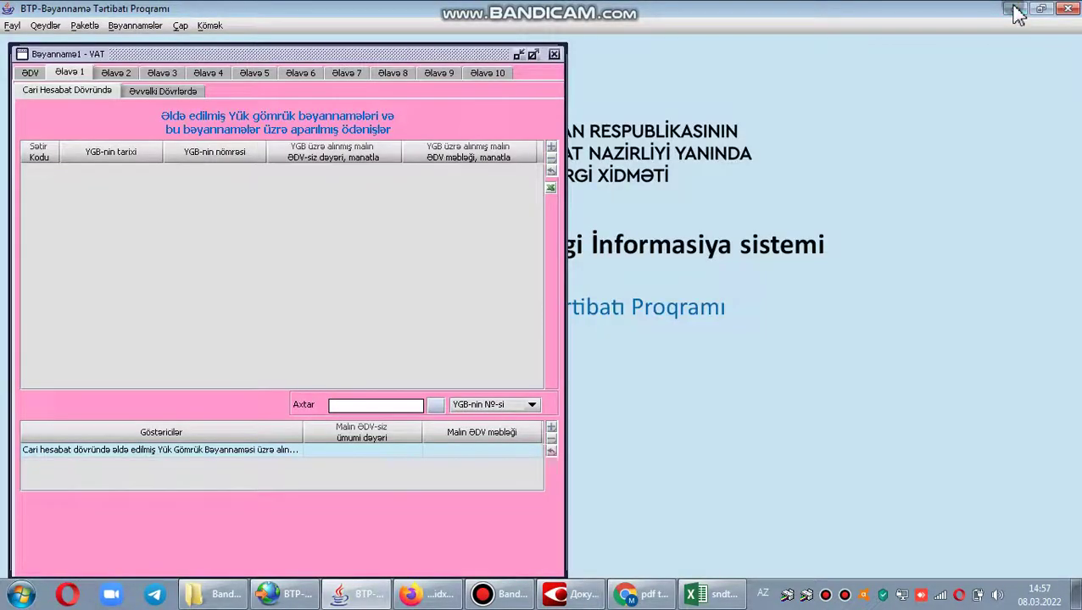
{"action": "left_click", "coordinate": [1017, 10]}
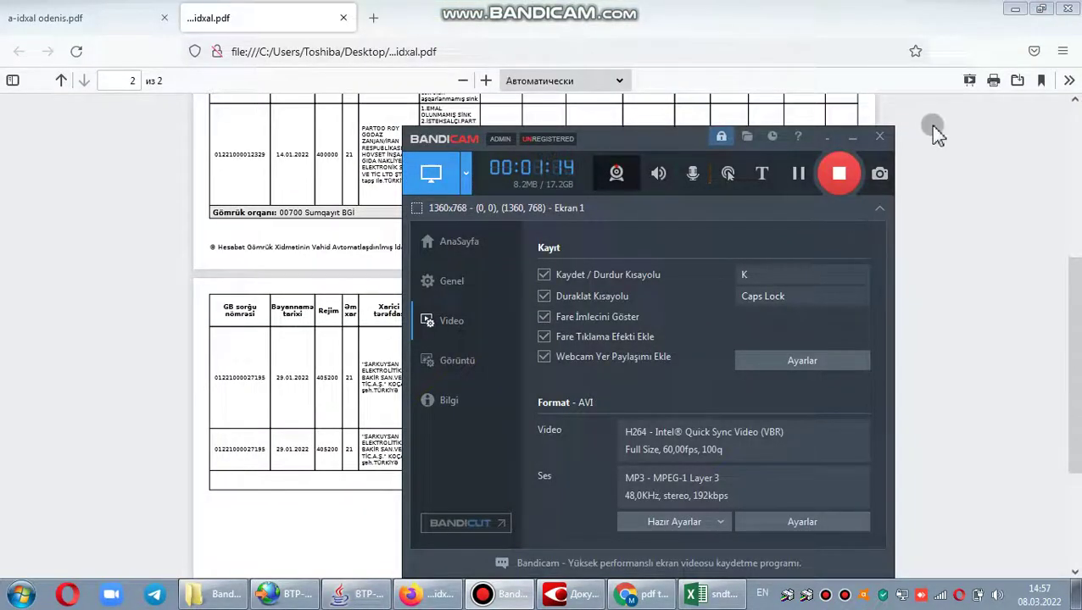
{"action": "left_click", "coordinate": [1014, 9]}
{"action": "left_click", "coordinate": [1016, 10]}
{"action": "left_click", "coordinate": [1021, 12]}
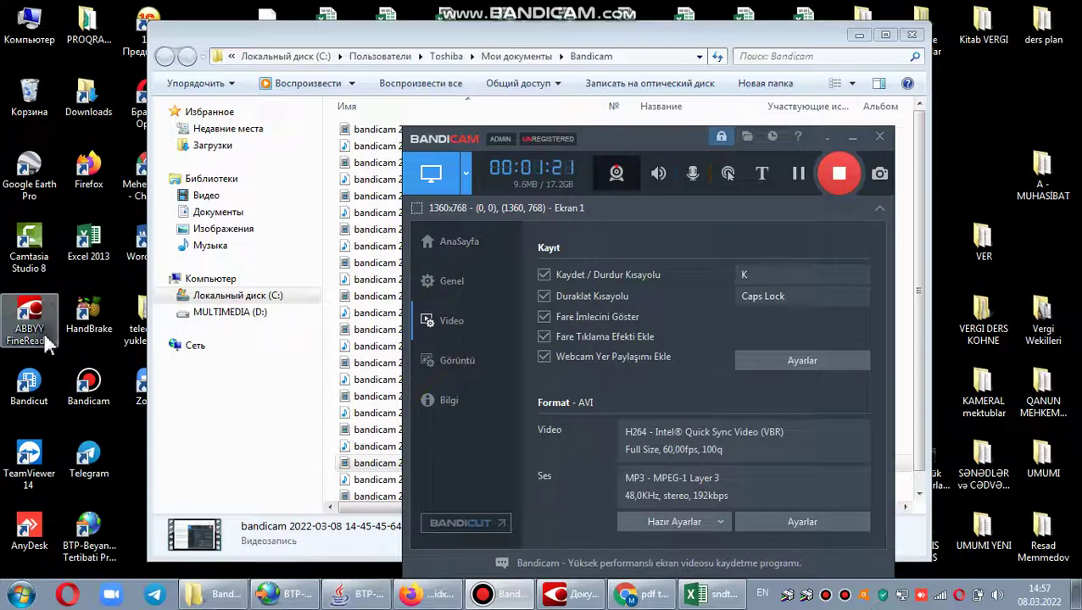
{"action": "left_click", "coordinate": [43, 339]}
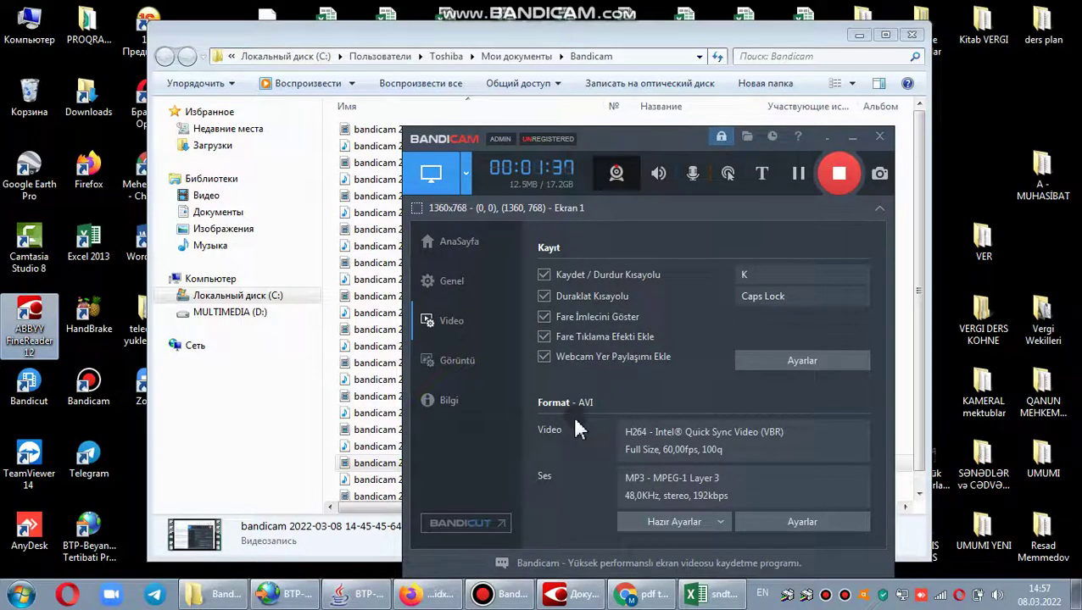
Switch to ABBYY FineReader and open the "...idxal" PDF from the desktop for automatic recognition.
{"action": "left_click", "coordinate": [587, 597]}
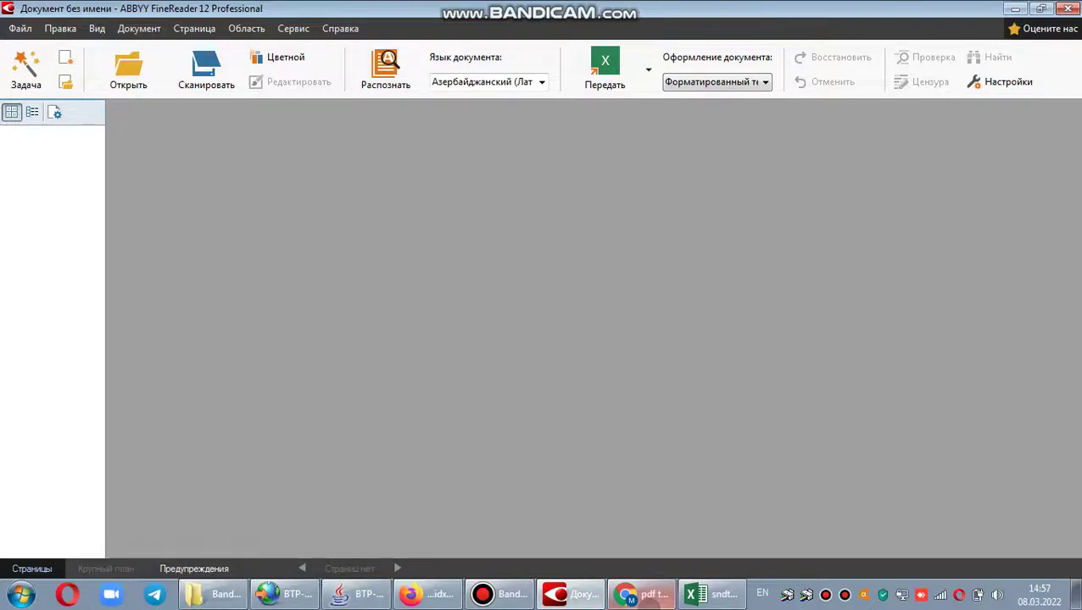
{"action": "left_click", "coordinate": [502, 594]}
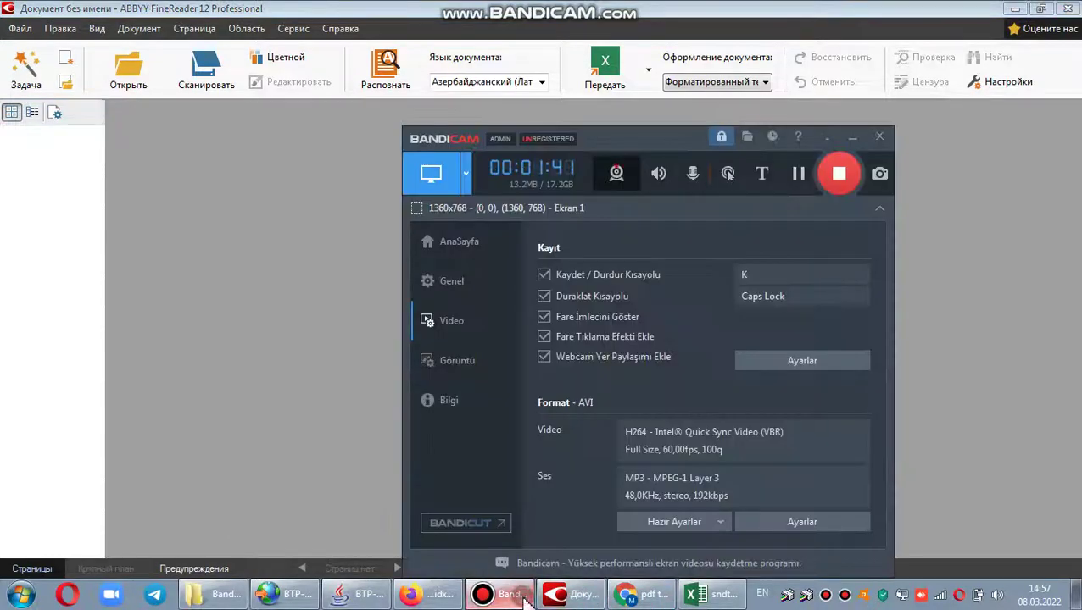
{"action": "left_click", "coordinate": [140, 88]}
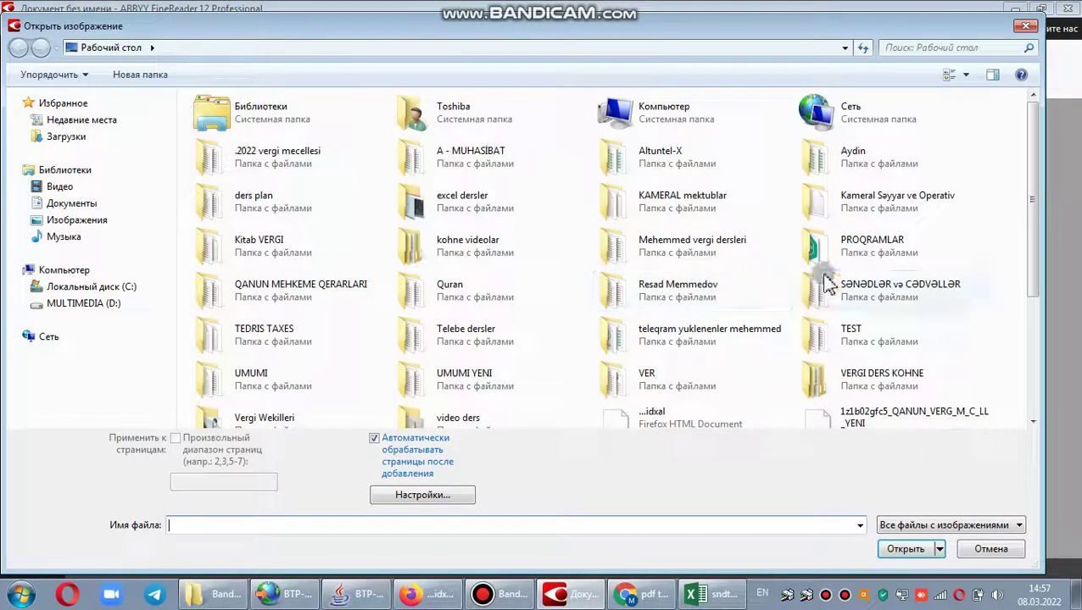
{"action": "left_click_drag", "start_coordinate": [1026, 217], "coordinate": [1028, 325]}
{"action": "left_click", "coordinate": [679, 247]}
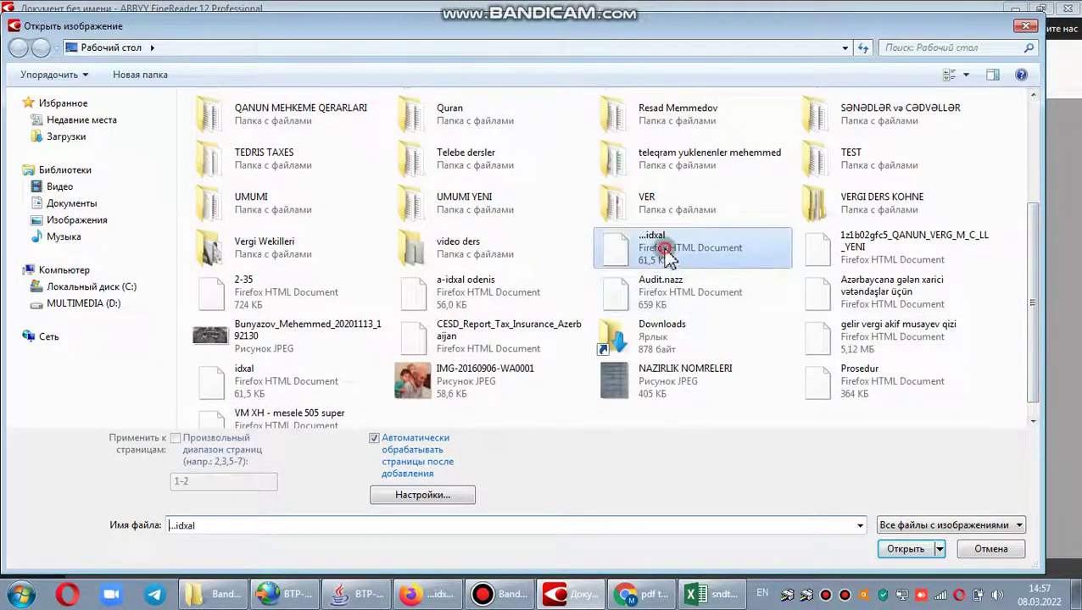
{"action": "left_click", "coordinate": [905, 549]}
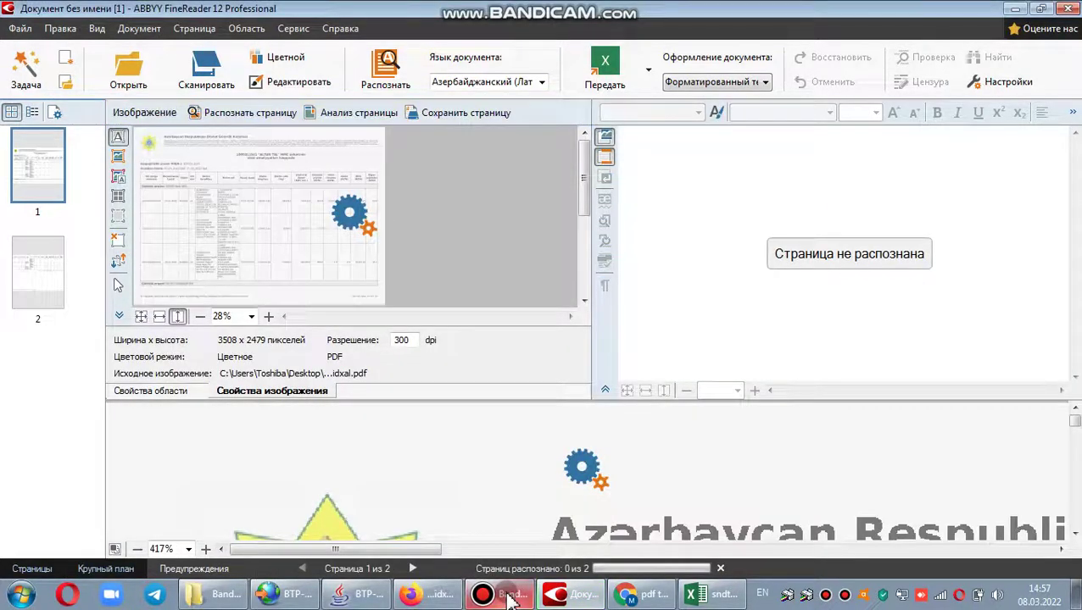
{"action": "left_click", "coordinate": [508, 599]}
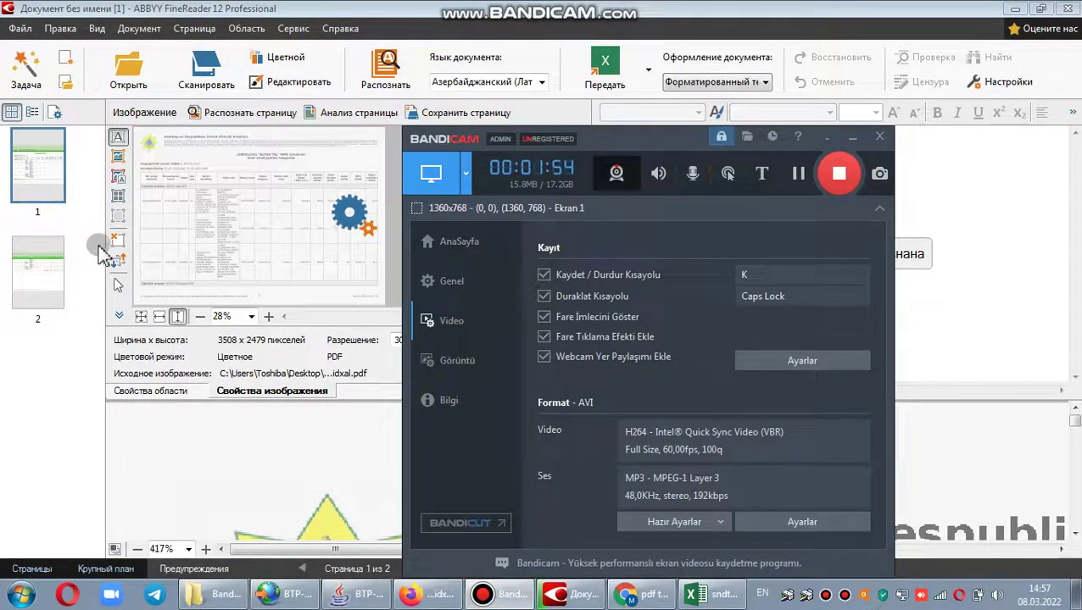
{"action": "left_click", "coordinate": [89, 354]}
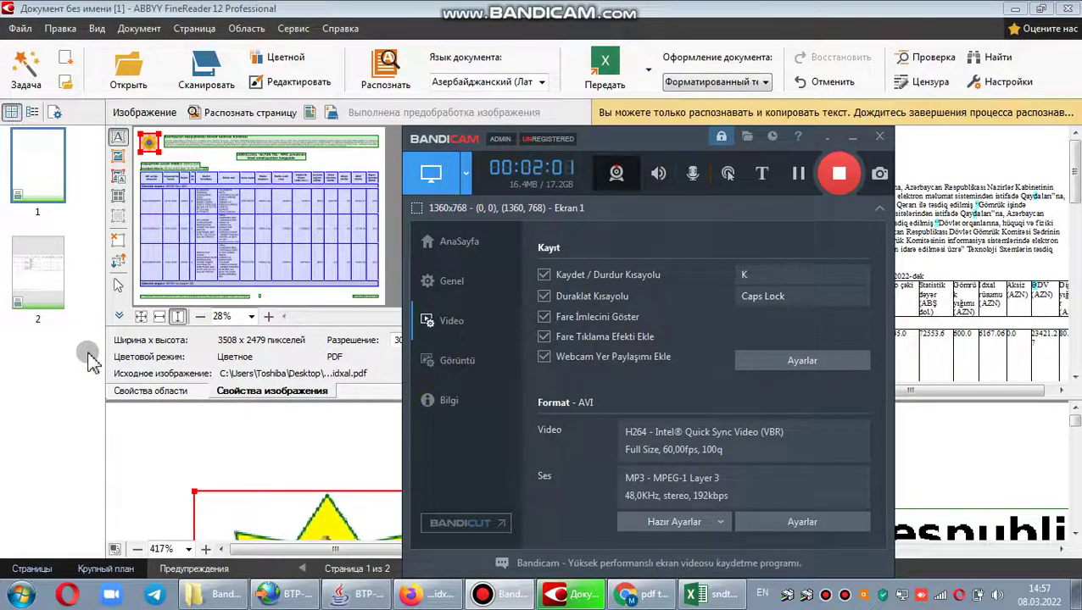
{"action": "left_click", "coordinate": [73, 353]}
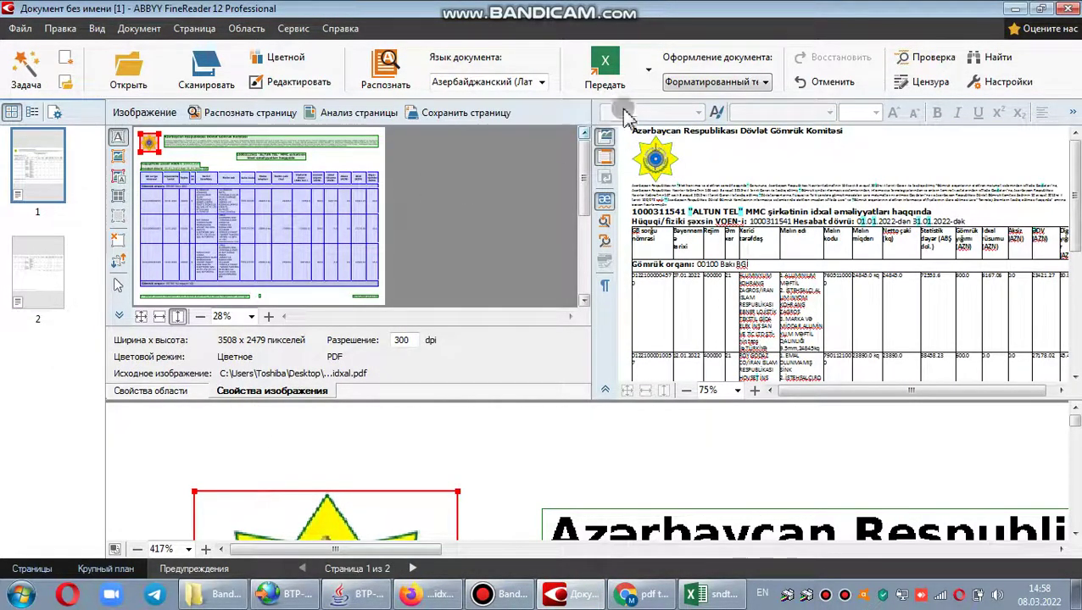
Display the recognized document's export options, then switch to its exported Excel workbook and review the table at a smaller zoom.
{"action": "left_click", "coordinate": [647, 69]}
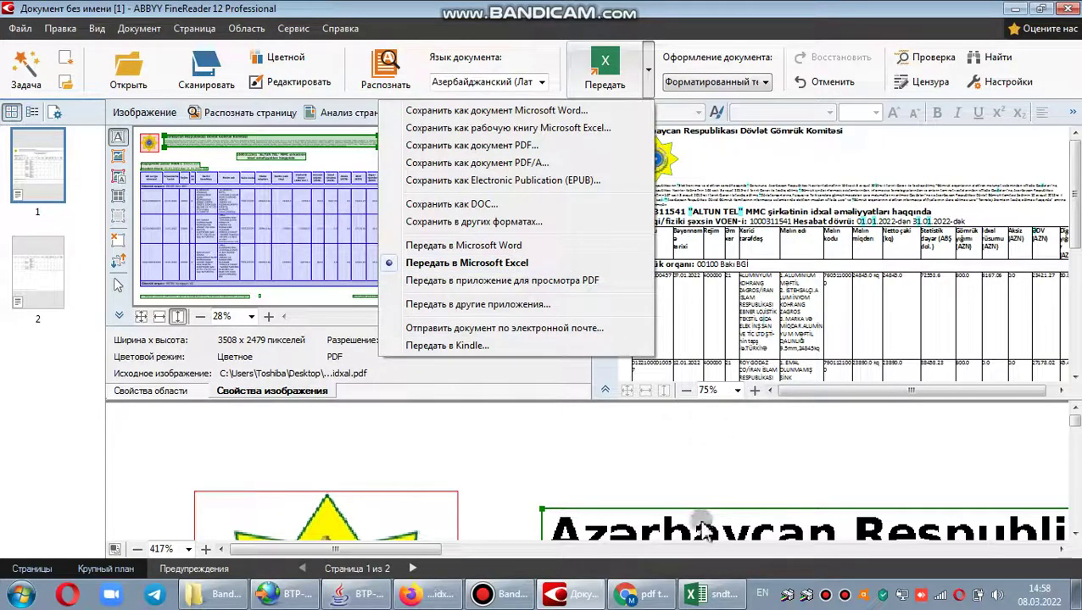
{"action": "left_click", "coordinate": [719, 598]}
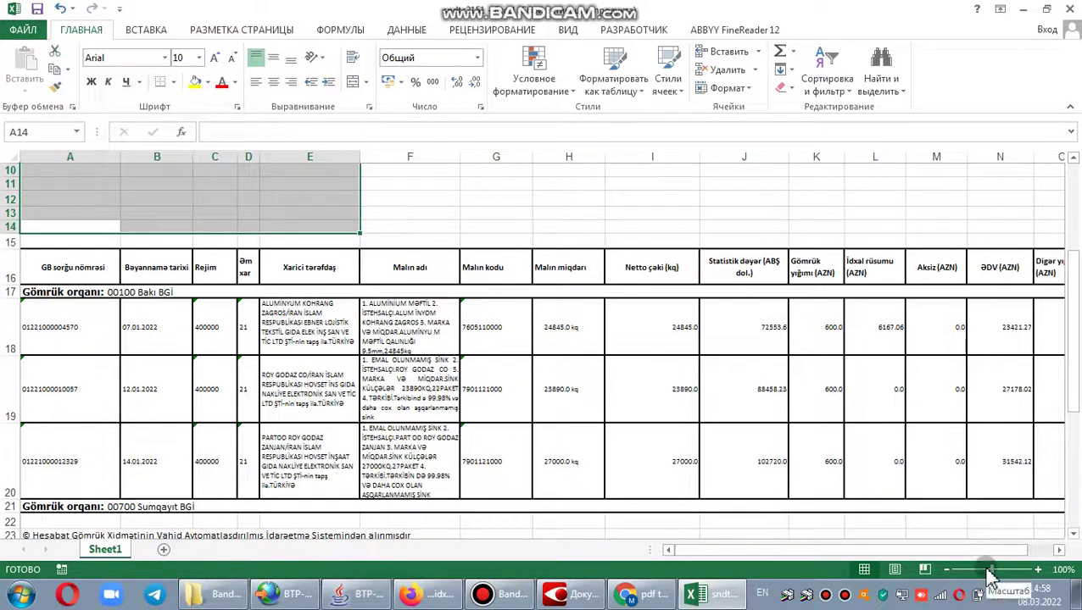
{"action": "left_click_drag", "start_coordinate": [989, 571], "coordinate": [985, 570]}
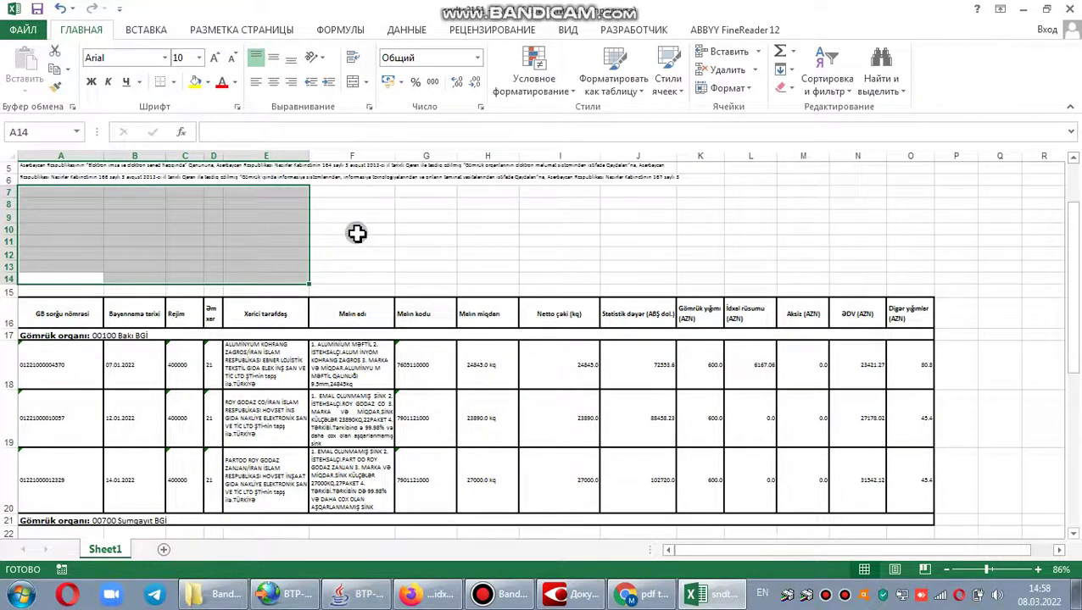
{"action": "scroll", "coordinate": [408, 393], "scroll_direction": "down", "scroll_amount": 3}
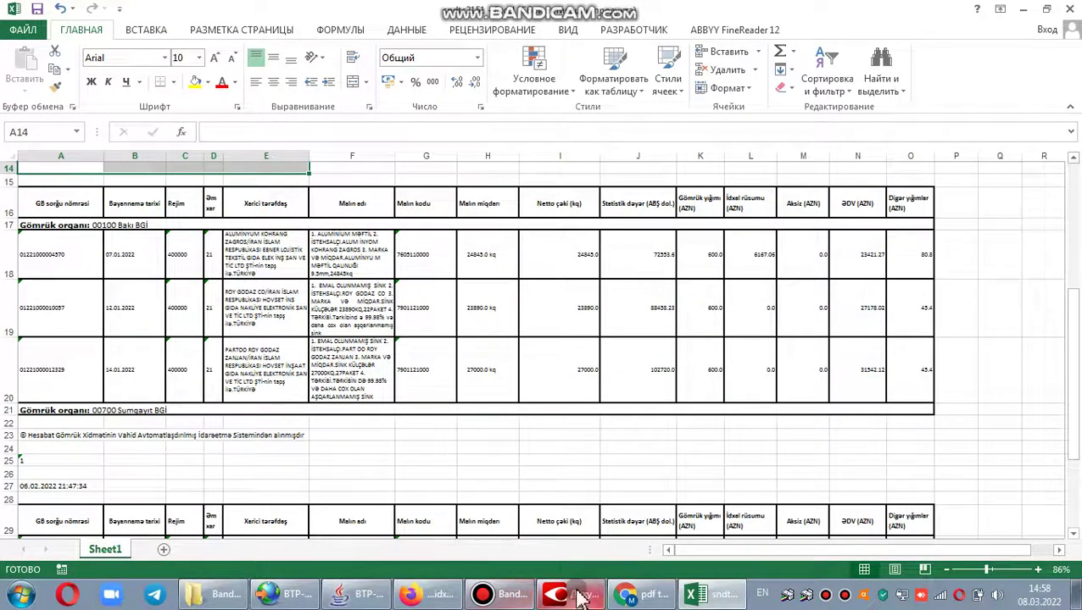
{"action": "left_click", "coordinate": [487, 593]}
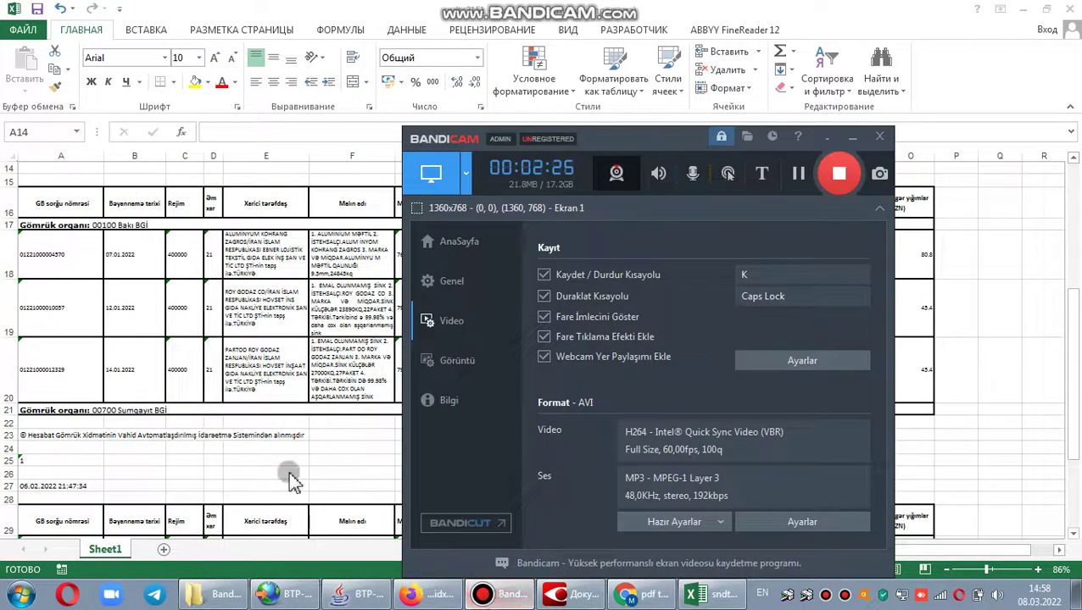
Delete rows 21 through 29 between the two table parts and the customs office row 17.
{"action": "left_click", "coordinate": [216, 456]}
{"action": "left_click_drag", "start_coordinate": [8, 411], "coordinate": [10, 523]}
{"action": "right_click", "coordinate": [10, 523]}
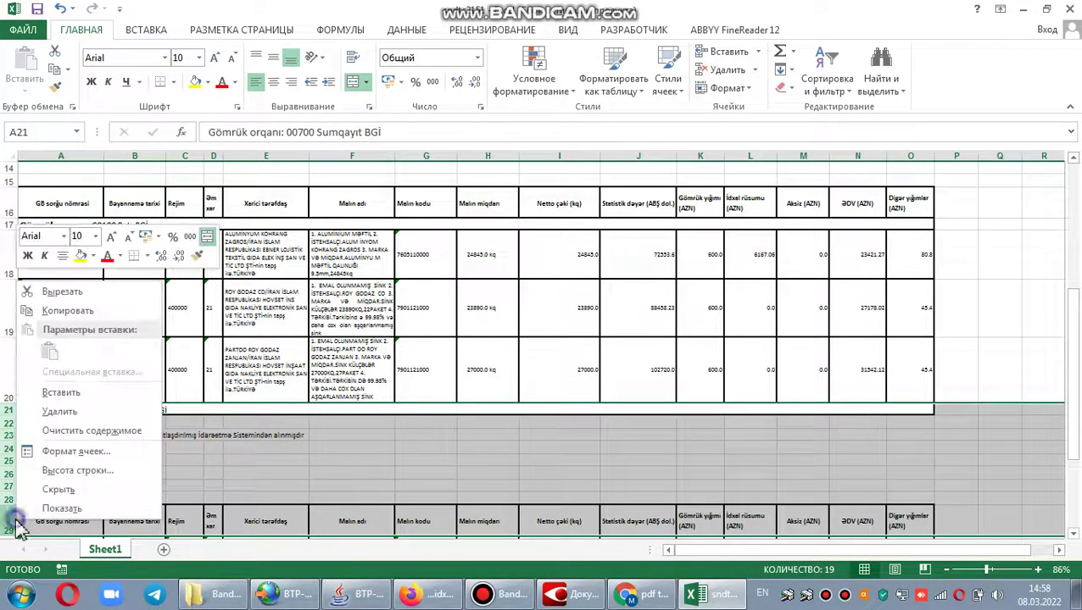
{"action": "left_click", "coordinate": [53, 412]}
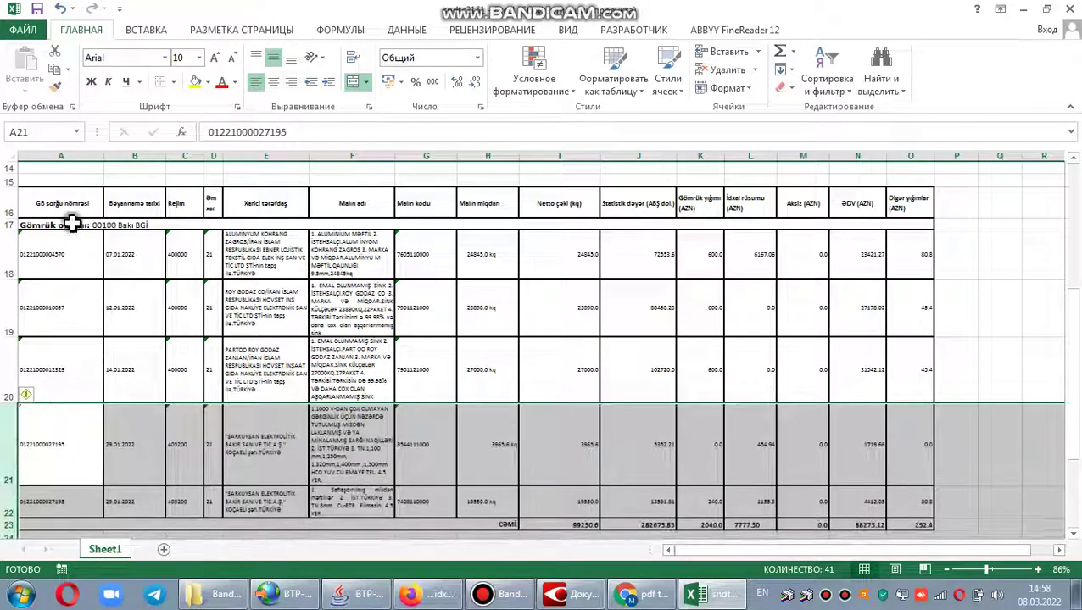
{"action": "left_click", "coordinate": [10, 225]}
{"action": "right_click", "coordinate": [10, 225]}
{"action": "left_click", "coordinate": [47, 357]}
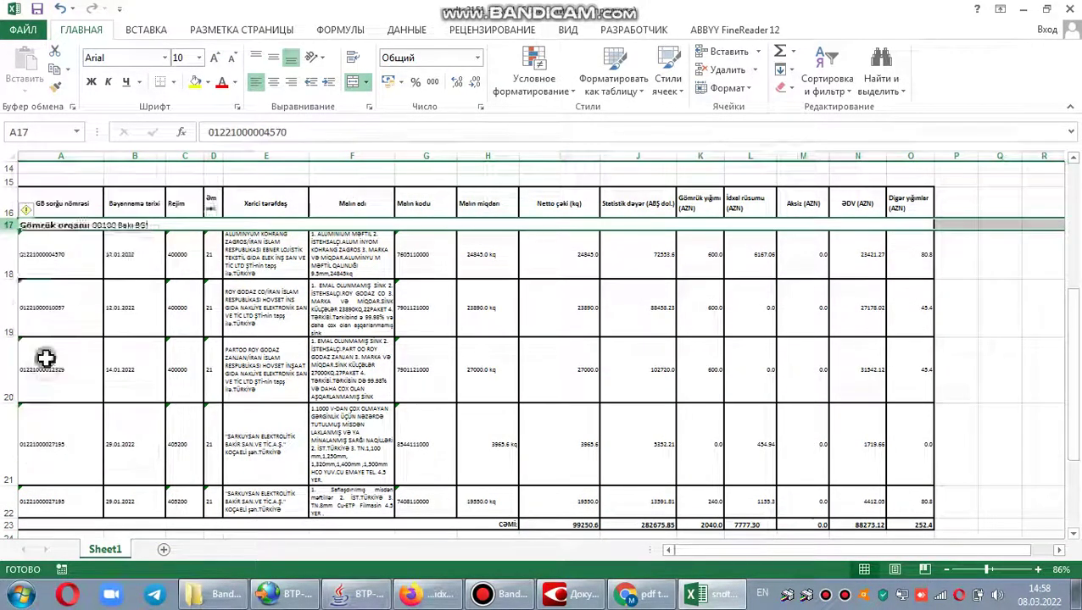
Delete the CƏMİ total row and the footer rows under the table, rows 22 through 32.
{"action": "left_click_drag", "start_coordinate": [11, 513], "coordinate": [10, 477]}
{"action": "right_click", "coordinate": [11, 428]}
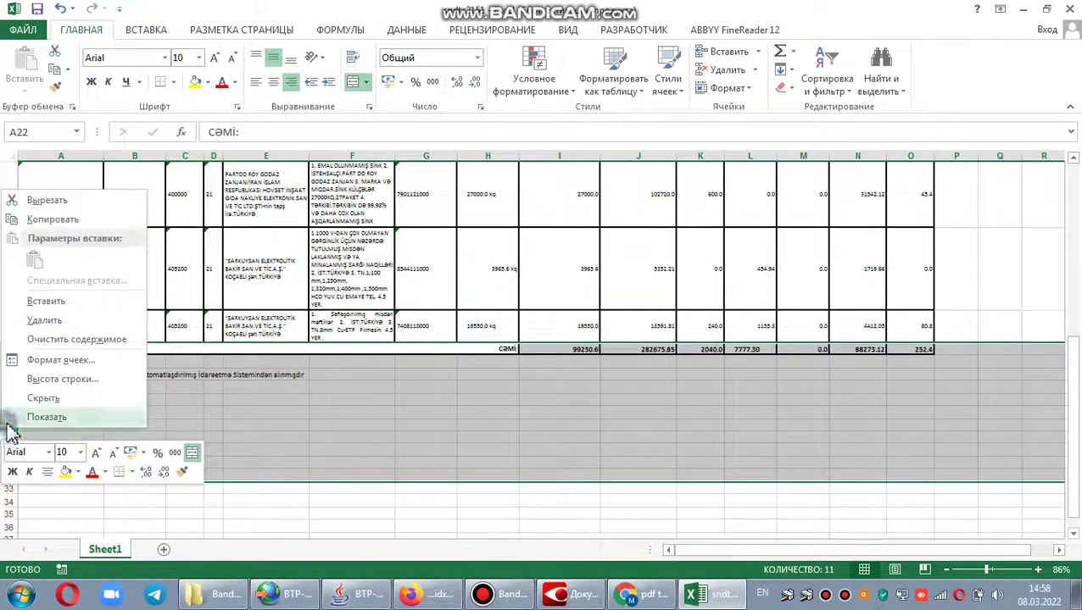
{"action": "left_click", "coordinate": [40, 317]}
{"action": "left_click", "coordinate": [315, 250]}
{"action": "scroll", "coordinate": [270, 295], "scroll_direction": "up", "scroll_amount": 3}
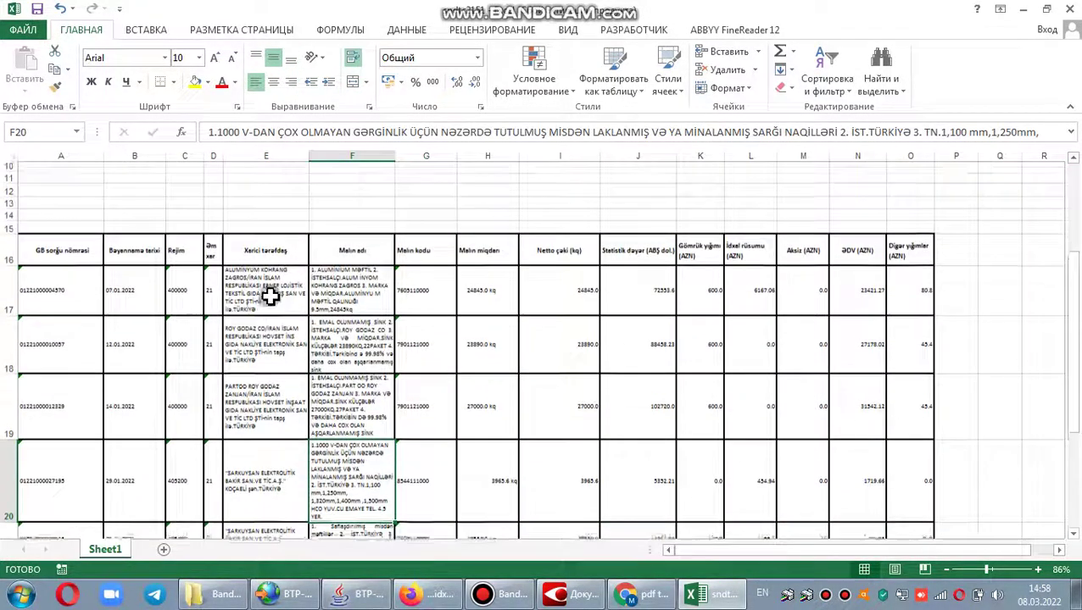
Add filters to header row 16 and inspect the value list of the "Bəyannamə tarixi" column.
{"action": "left_click", "coordinate": [10, 252]}
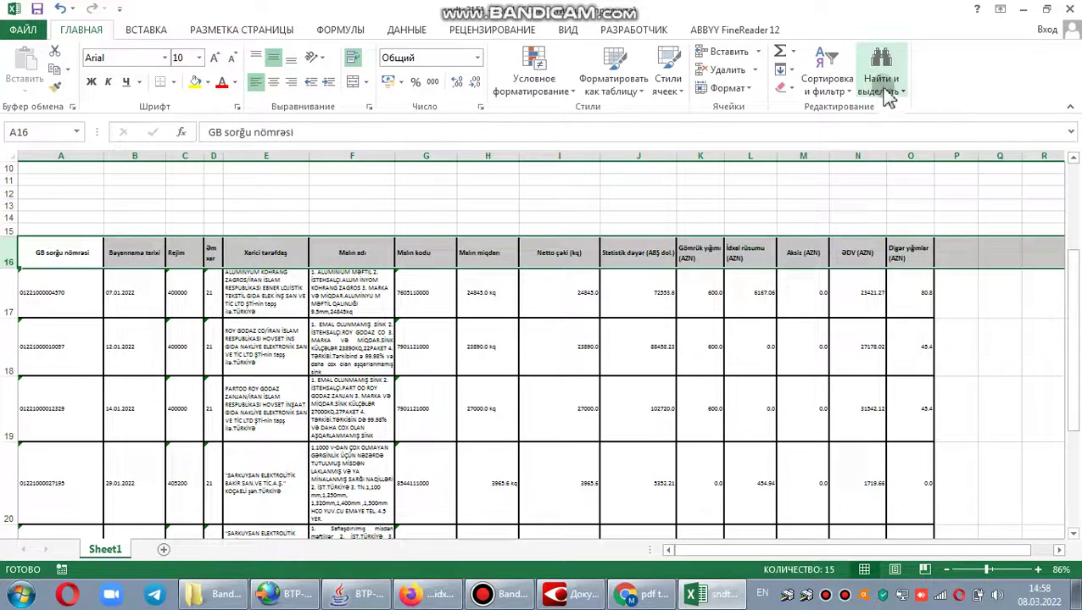
{"action": "left_click", "coordinate": [827, 84]}
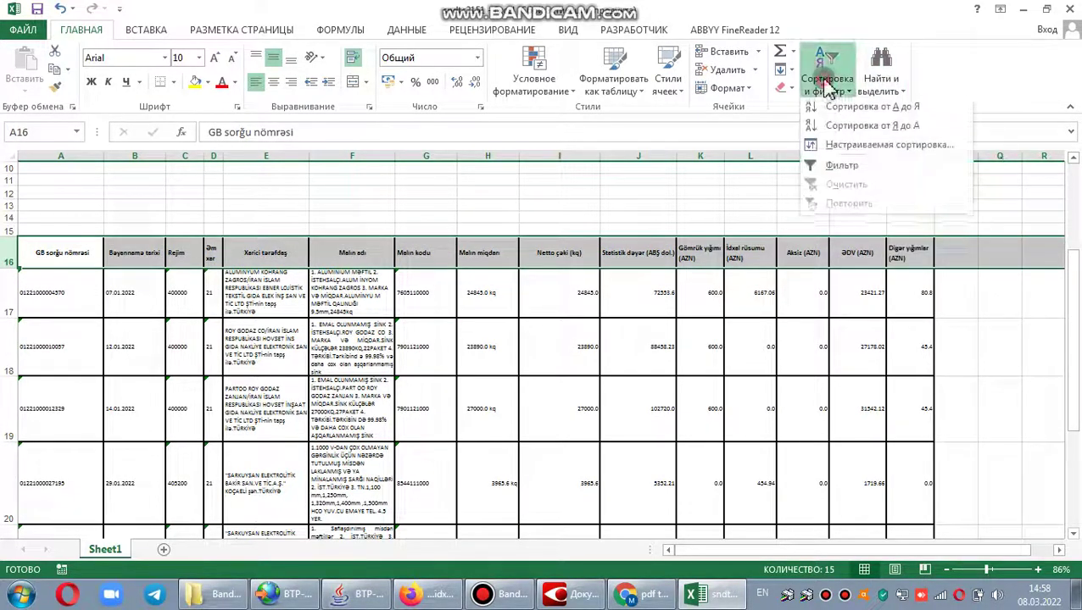
{"action": "left_click", "coordinate": [834, 167]}
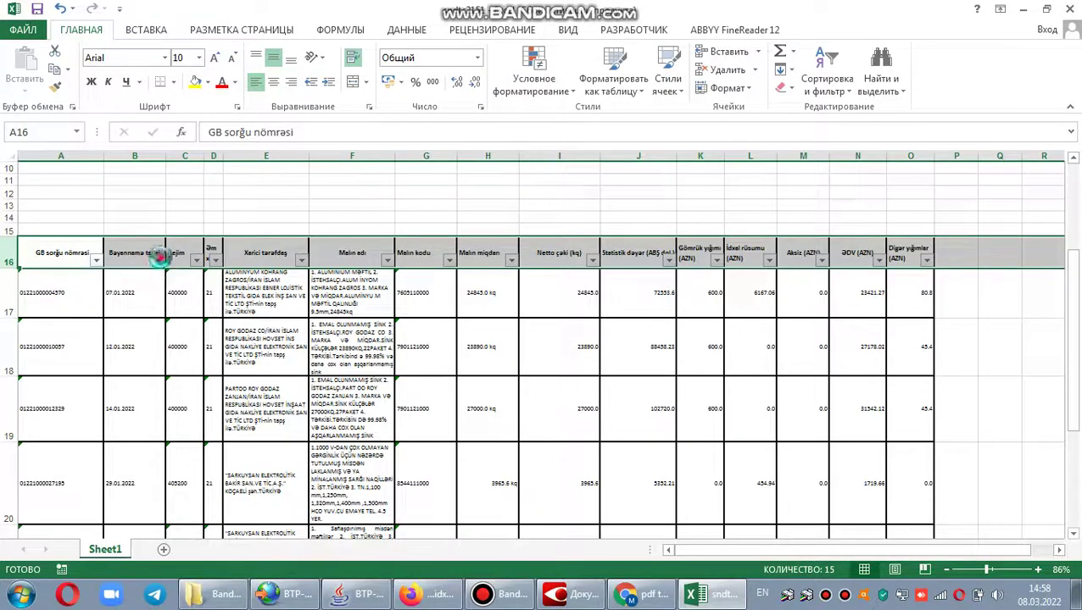
{"action": "left_click", "coordinate": [158, 260]}
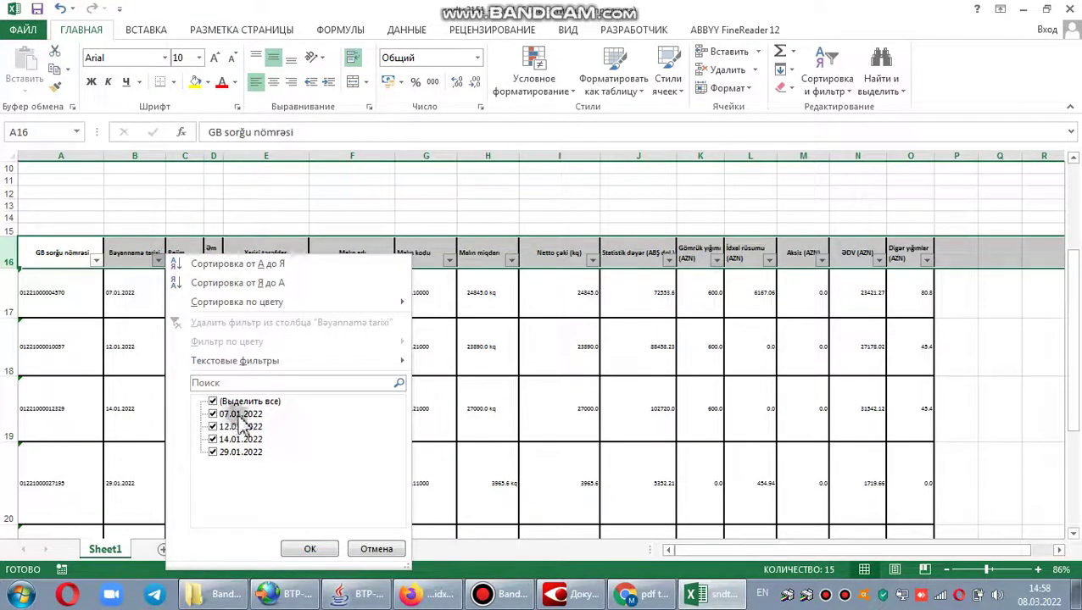
{"action": "left_click", "coordinate": [464, 324]}
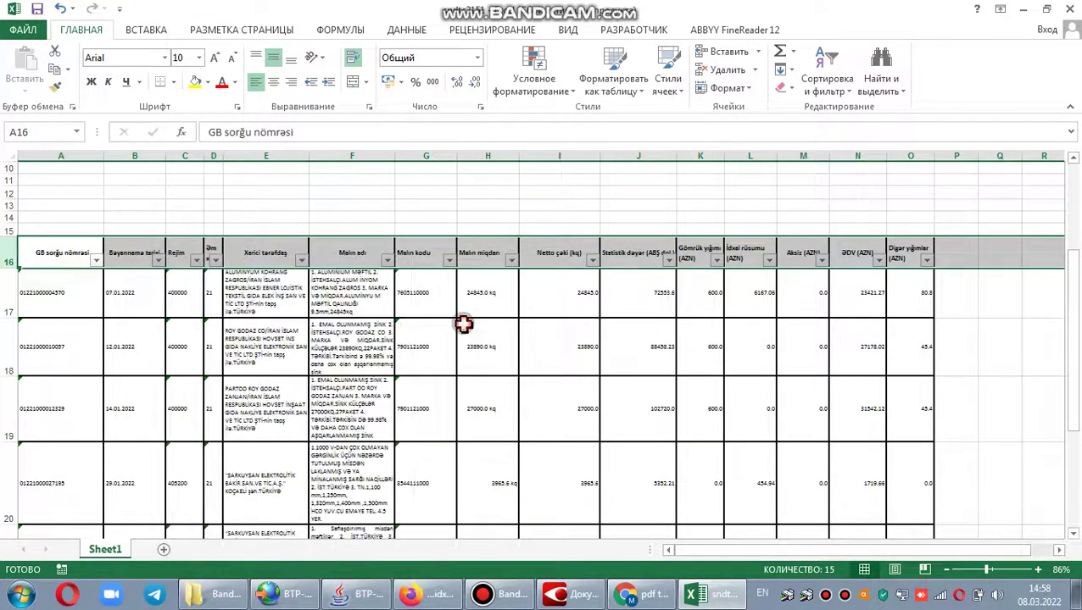
Copy the dot separator from the date text in cell B17.
{"action": "left_click", "coordinate": [126, 301]}
{"action": "left_click", "coordinate": [219, 133]}
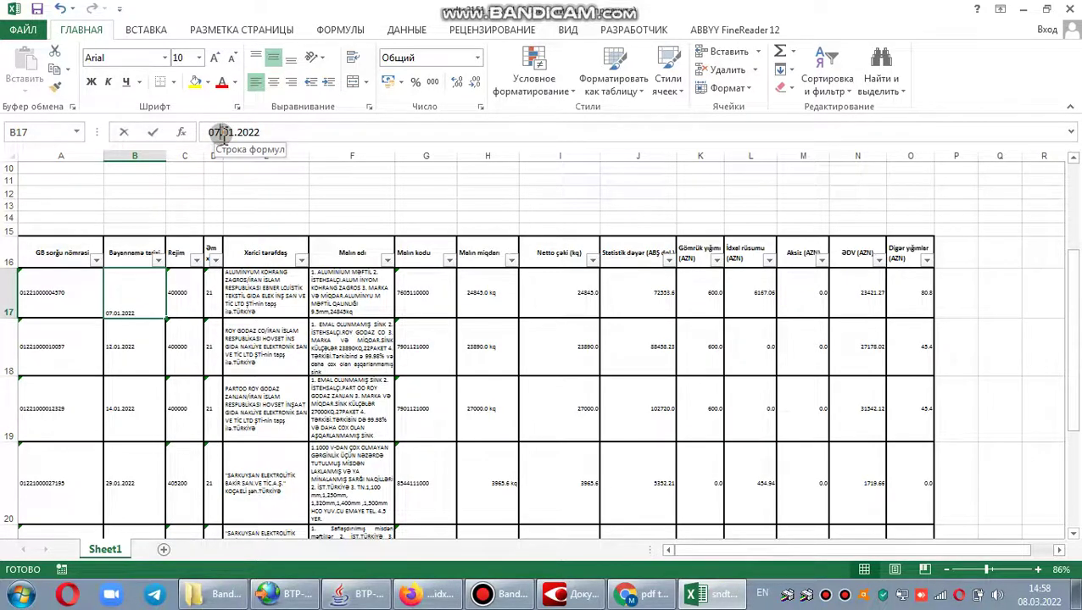
{"action": "right_click", "coordinate": [219, 133]}
{"action": "left_click", "coordinate": [217, 164]}
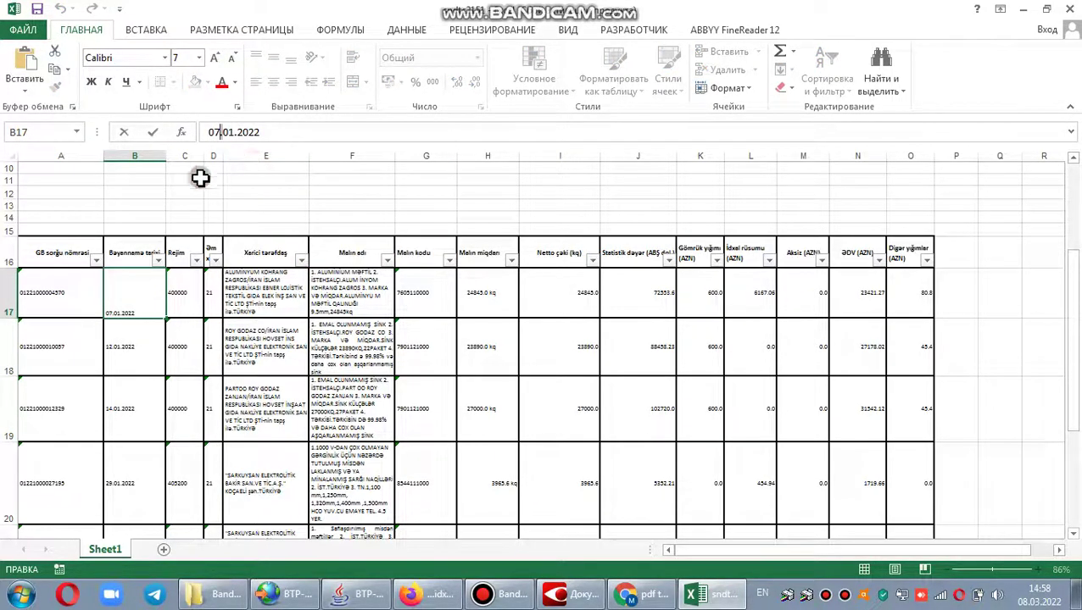
Replace all dots in column B with "." so that the text dates are re-entered as real dates.
{"action": "left_click", "coordinate": [135, 156]}
{"action": "left_click", "coordinate": [881, 80]}
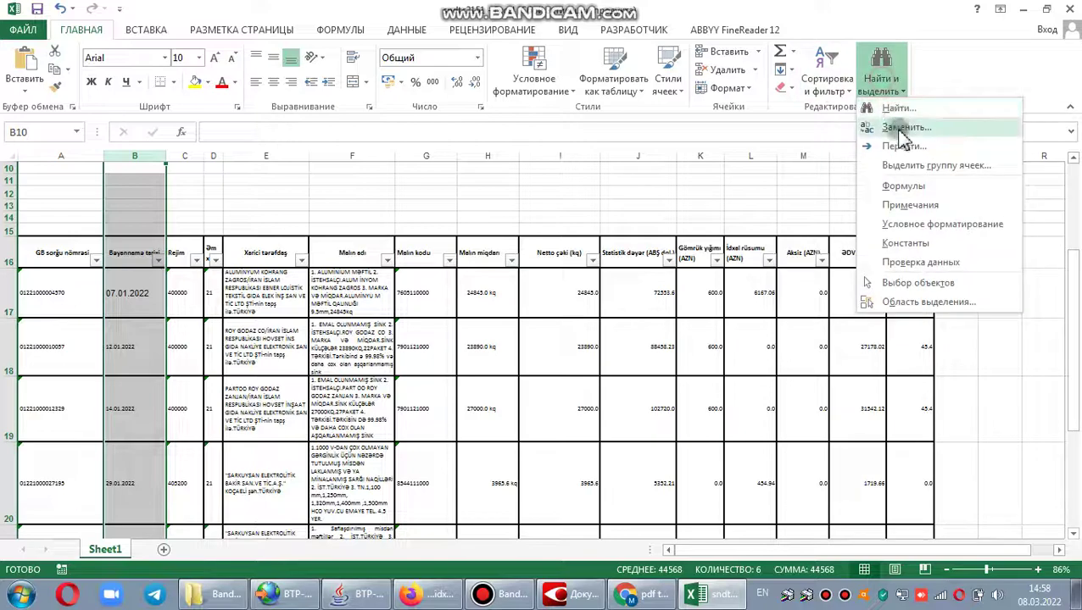
{"action": "left_click", "coordinate": [890, 133]}
{"action": "left_click", "coordinate": [170, 460]}
{"action": "left_click", "coordinate": [217, 458]}
{"action": "left_click", "coordinate": [237, 497]}
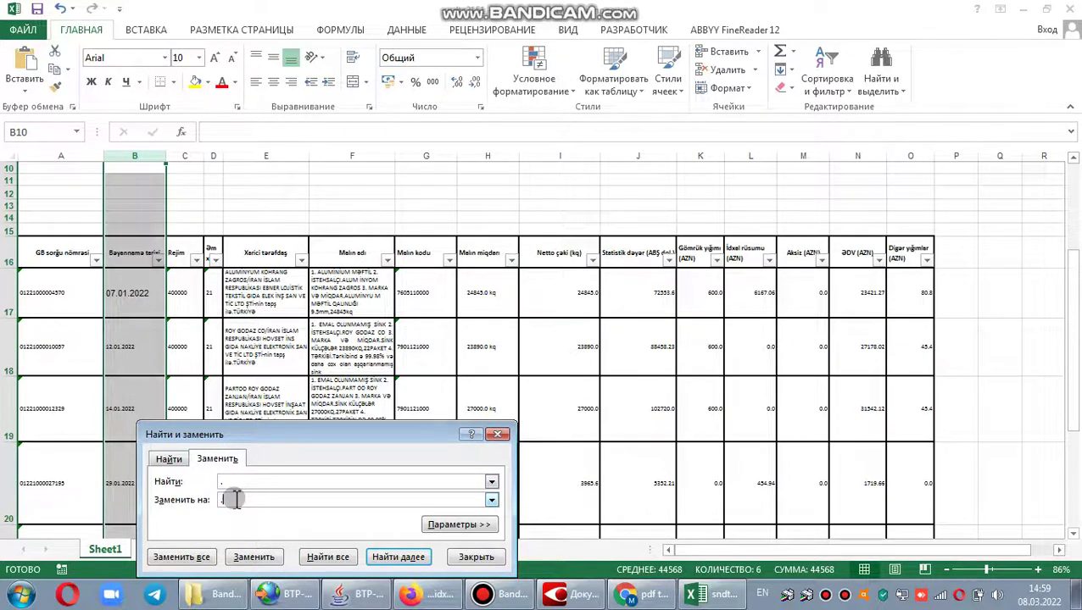
{"action": "left_click", "coordinate": [185, 558]}
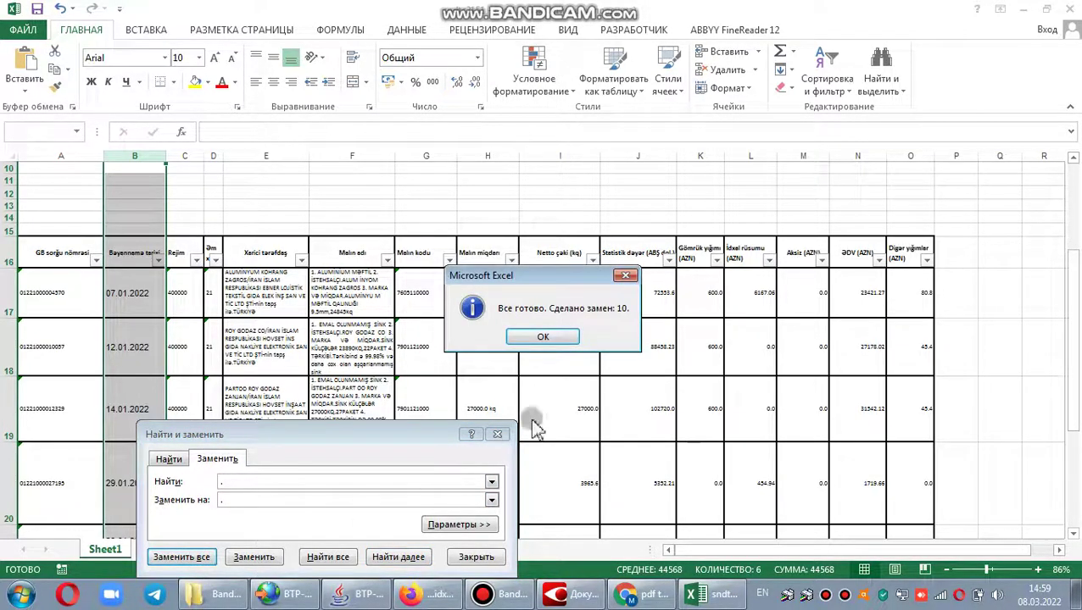
{"action": "left_click", "coordinate": [567, 338]}
Check how the "Bəyannamə tarixi" filter list groups the converted dates, then close it.
{"action": "left_click", "coordinate": [158, 259]}
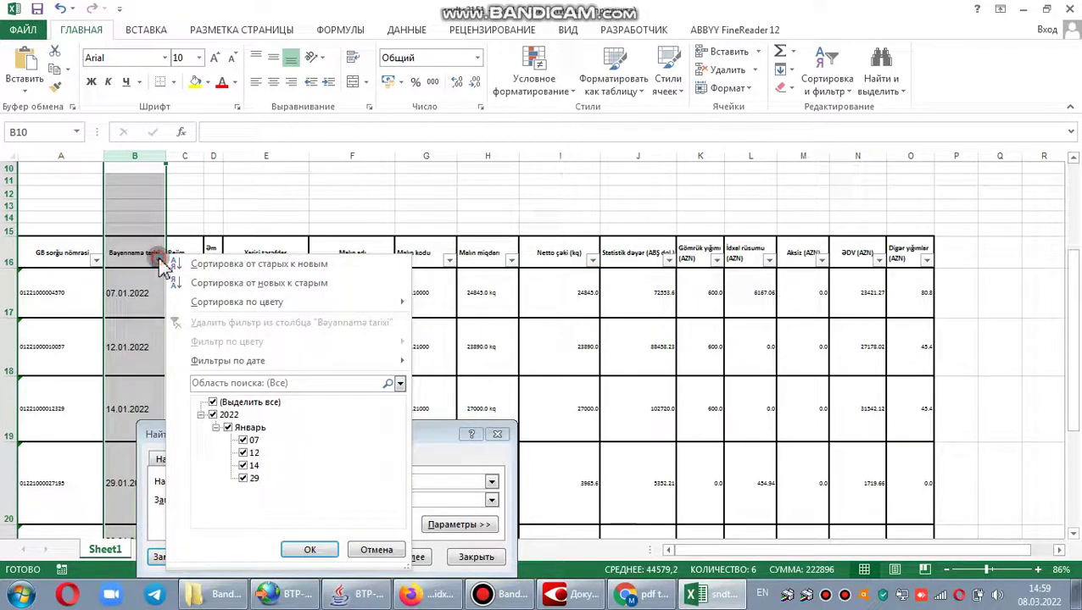
{"action": "left_click", "coordinate": [514, 391]}
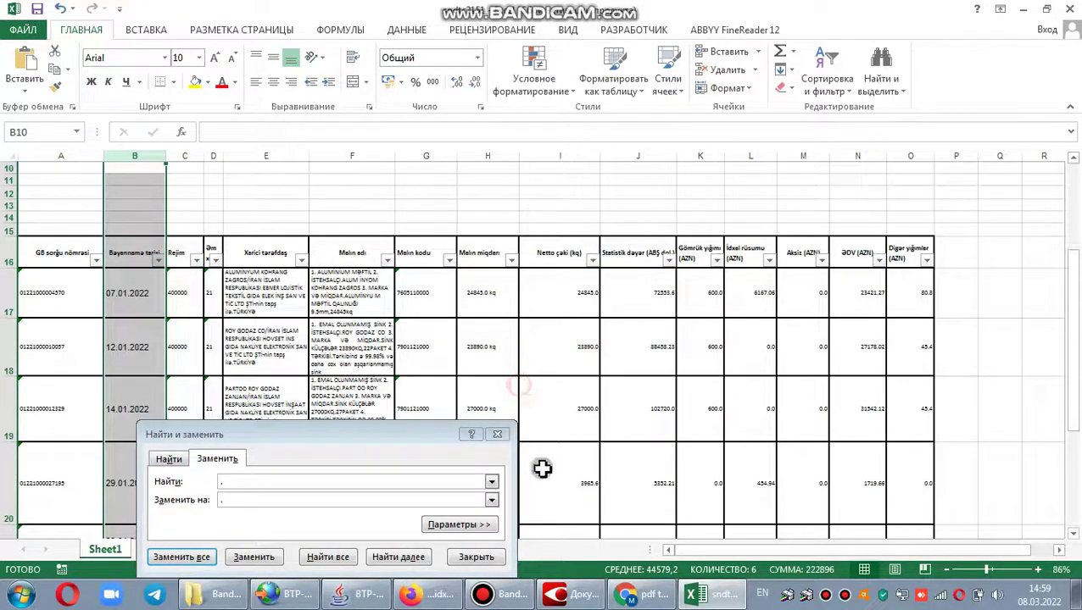
{"action": "left_click", "coordinate": [500, 595]}
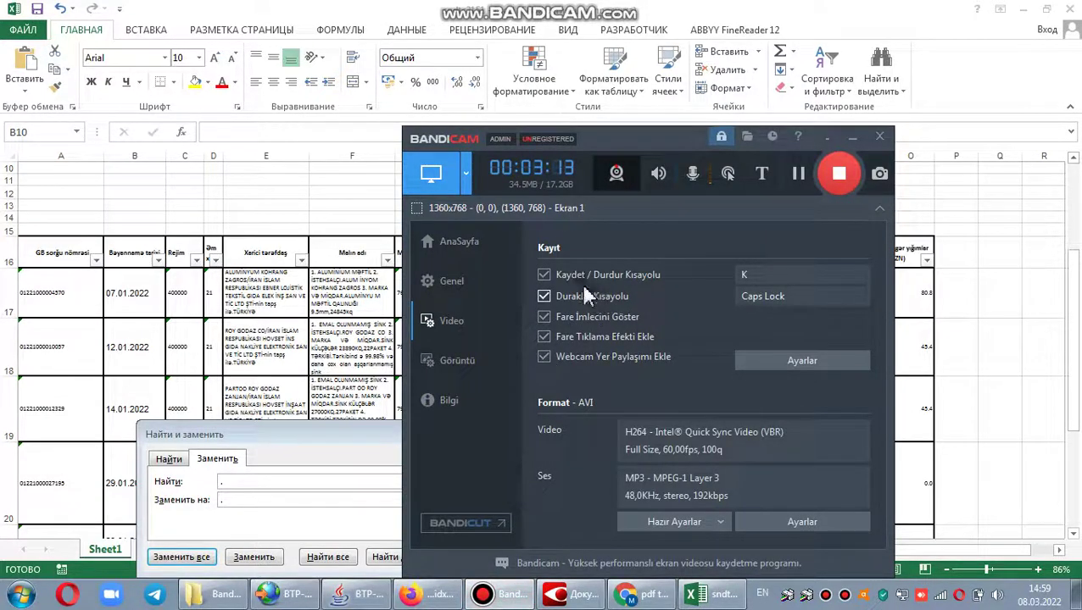
Close the Find and Replace dialog and check whether the "Netto çəki" and "Gömrük yığımı" values in rows 17–20 are treated as numbers.
{"action": "left_click", "coordinate": [272, 208]}
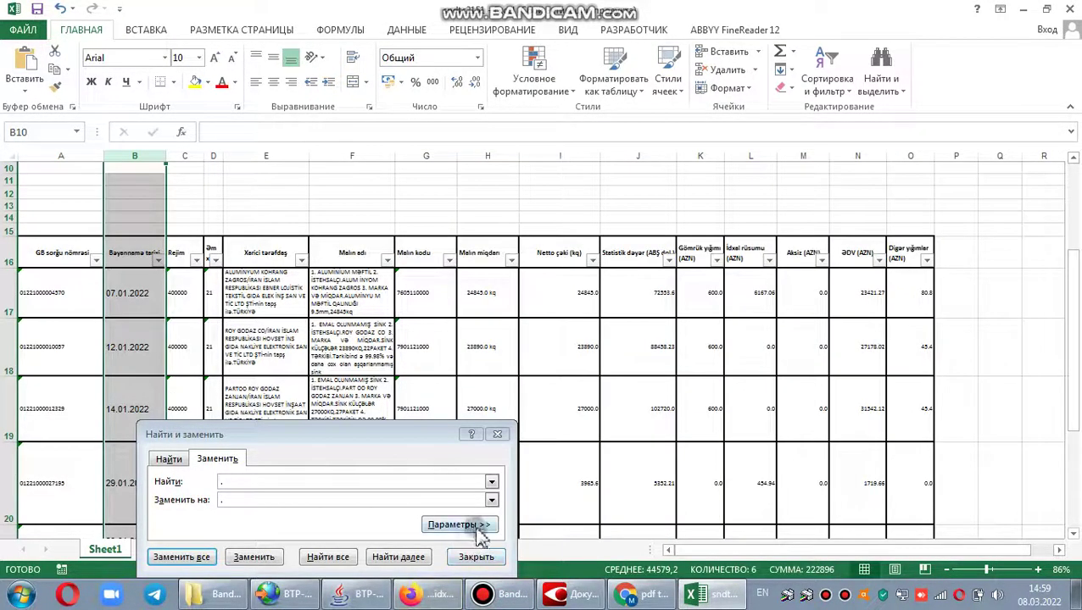
{"action": "left_click", "coordinate": [499, 435]}
{"action": "left_click_drag", "start_coordinate": [578, 287], "coordinate": [578, 458]}
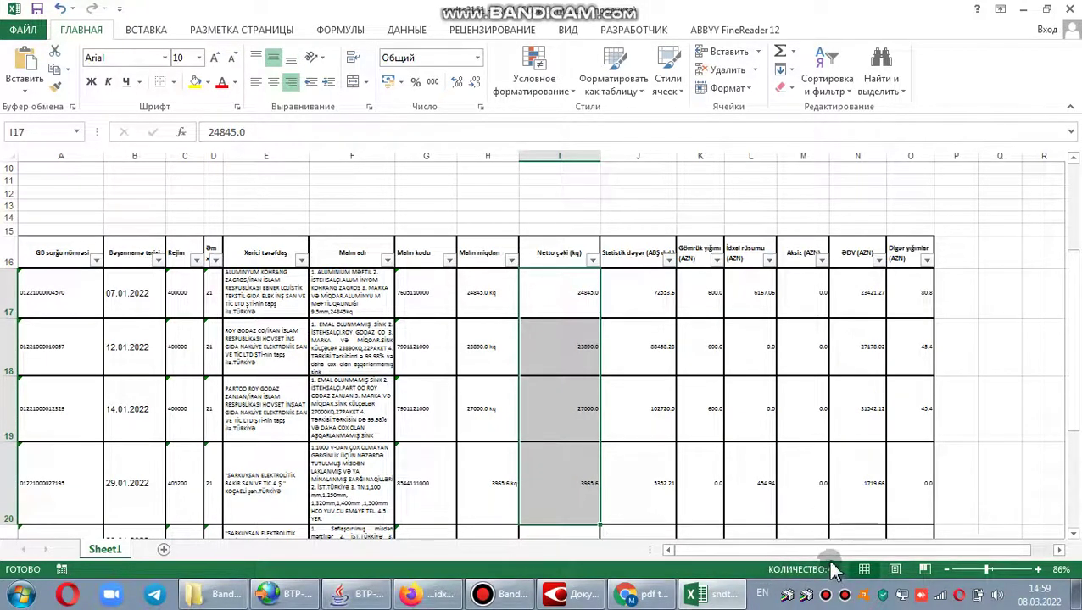
{"action": "left_click_drag", "start_coordinate": [713, 316], "coordinate": [710, 508]}
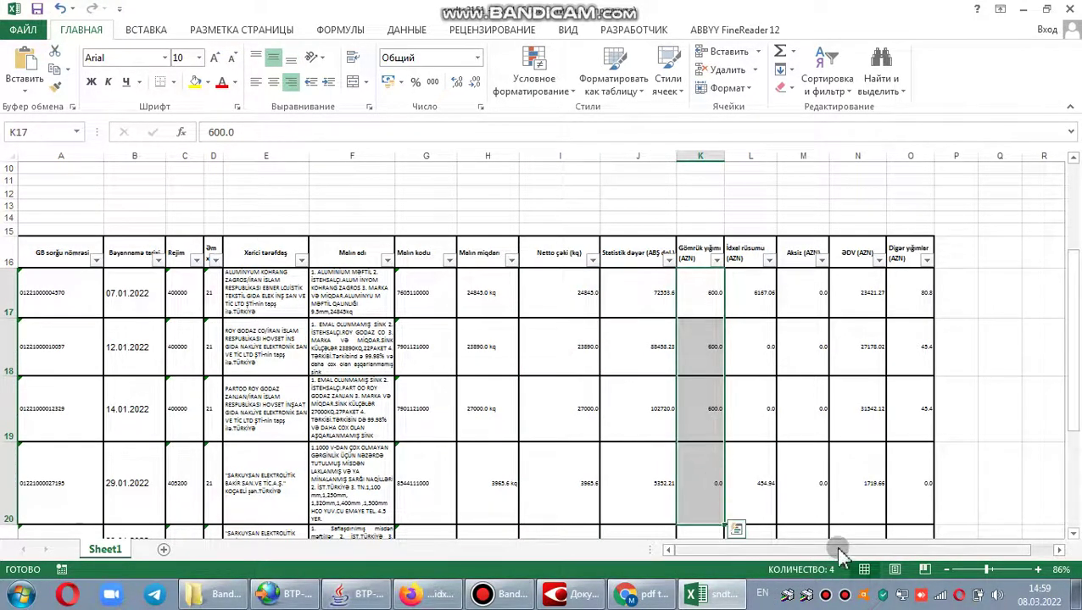
Copy the decimal point from the net weight value in cell I17.
{"action": "left_click", "coordinate": [587, 293]}
{"action": "left_click", "coordinate": [241, 131]}
{"action": "right_click", "coordinate": [240, 131]}
{"action": "left_click", "coordinate": [258, 160]}
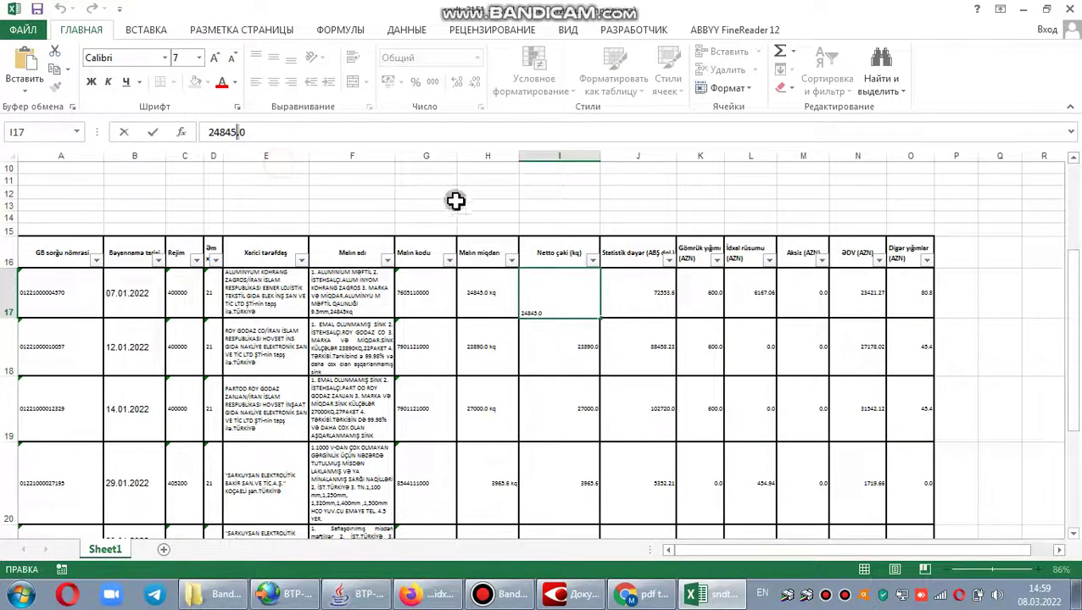
Replace every "." with "," in columns I through O so that the text amounts are re-entered as numbers.
{"action": "left_click_drag", "start_coordinate": [543, 157], "coordinate": [912, 159]}
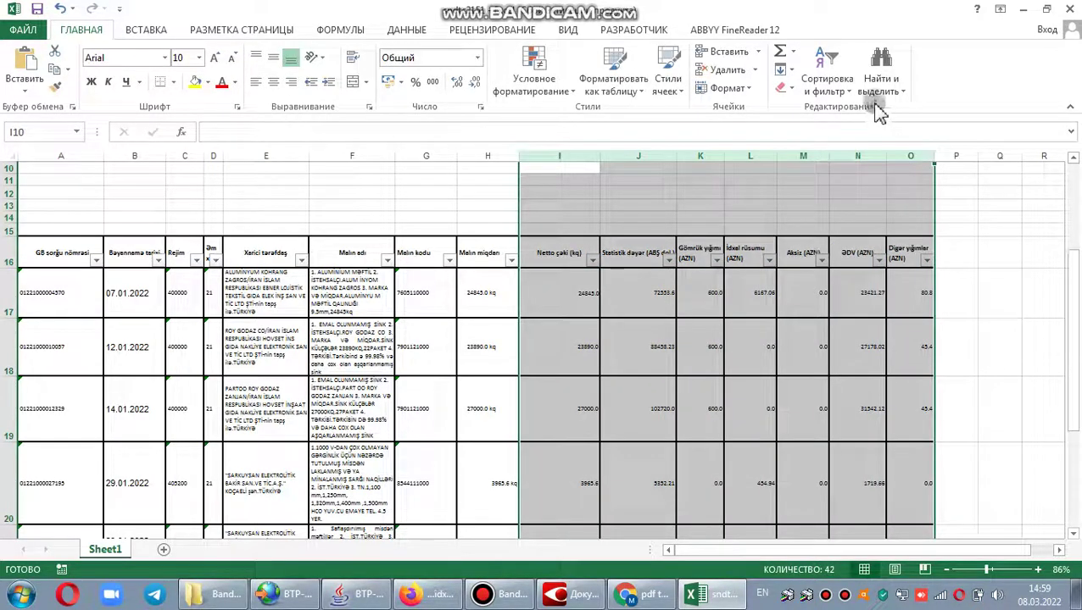
{"action": "left_click", "coordinate": [881, 85]}
{"action": "left_click", "coordinate": [888, 125]}
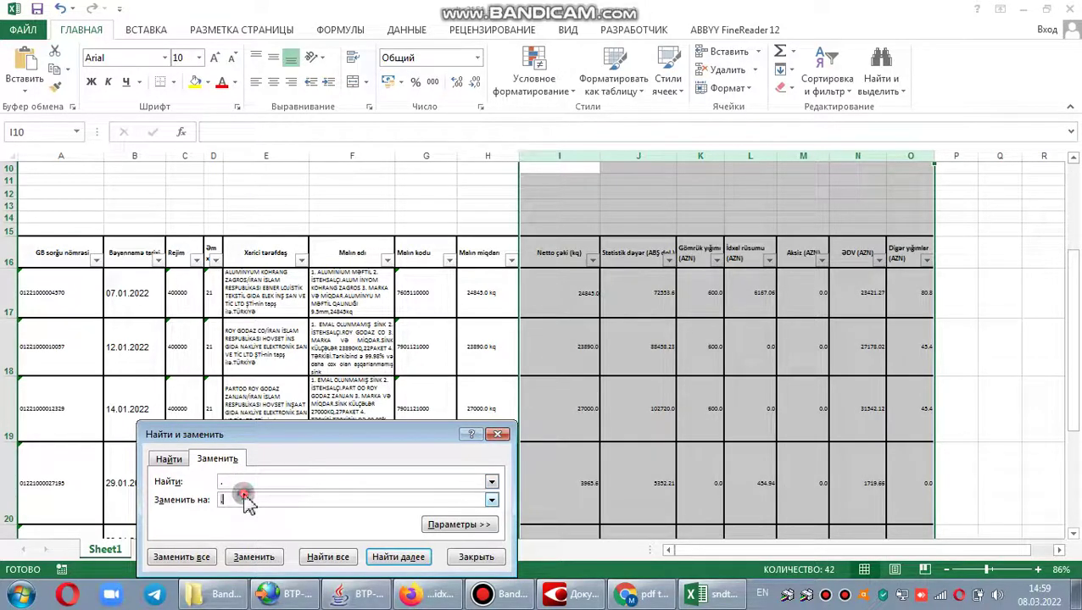
{"action": "left_click", "coordinate": [210, 558]}
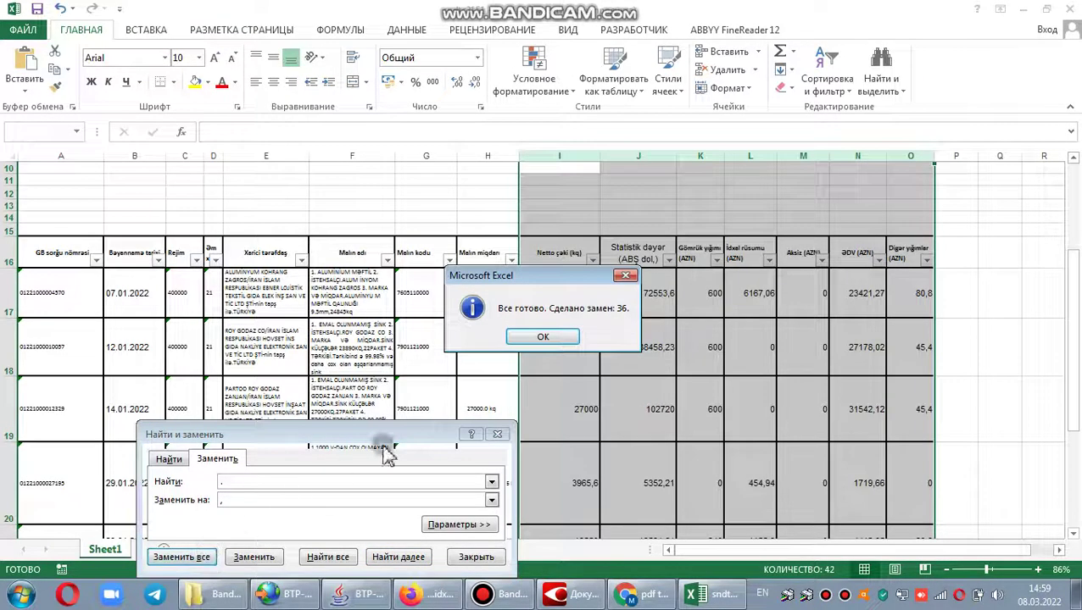
{"action": "left_click", "coordinate": [553, 337]}
Apply the accounting number format (Финансовый) to I17:O21, copy cell O21's formatting onto the whole range, and close the Find and Replace dialog.
{"action": "left_click_drag", "start_coordinate": [564, 278], "coordinate": [897, 496]}
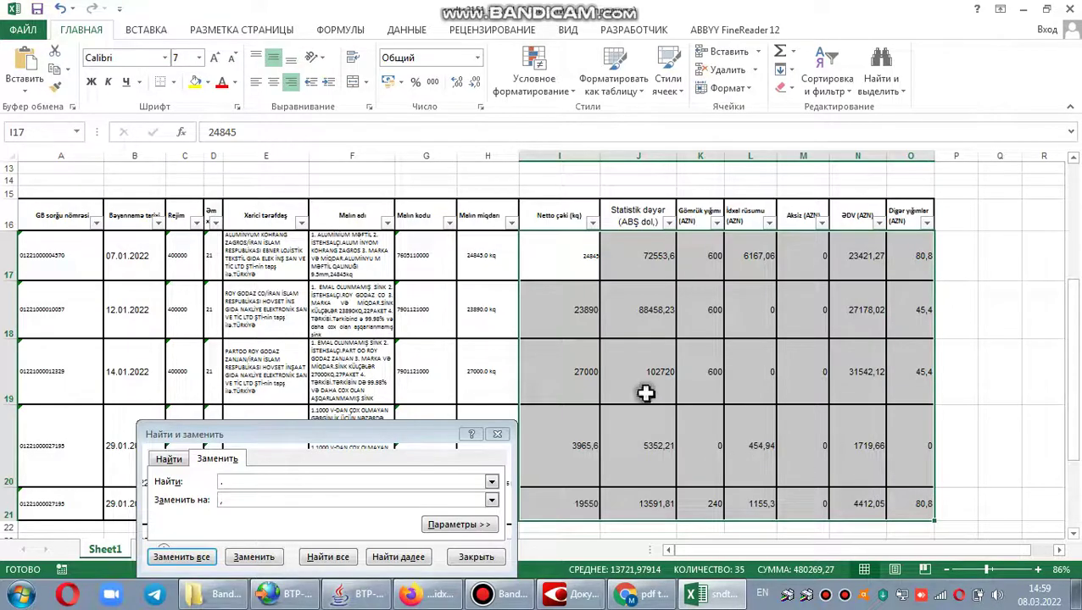
{"action": "left_click", "coordinate": [432, 82]}
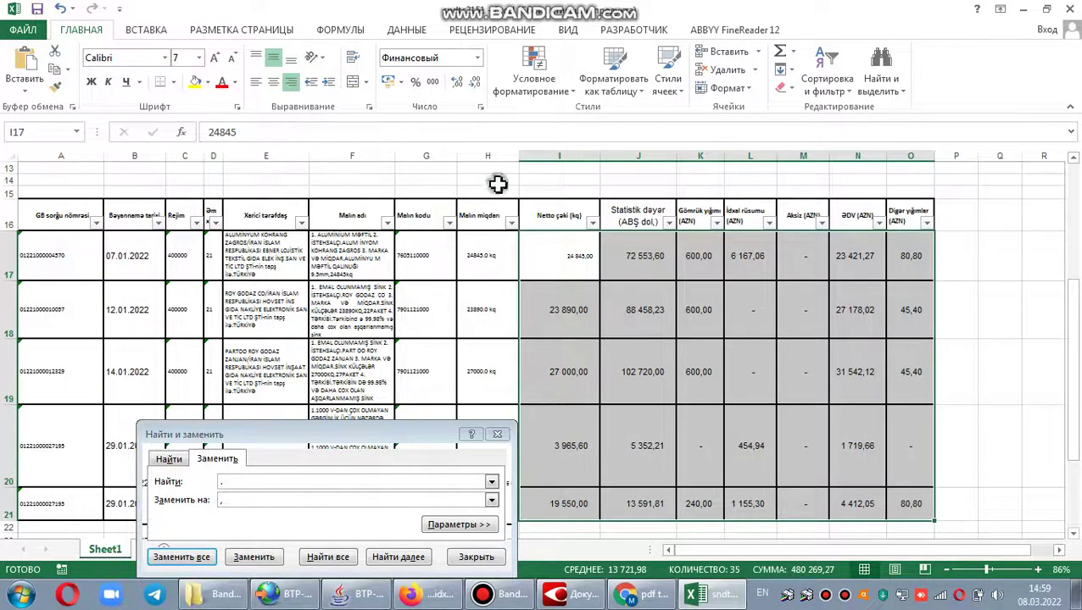
{"action": "left_click", "coordinate": [908, 509]}
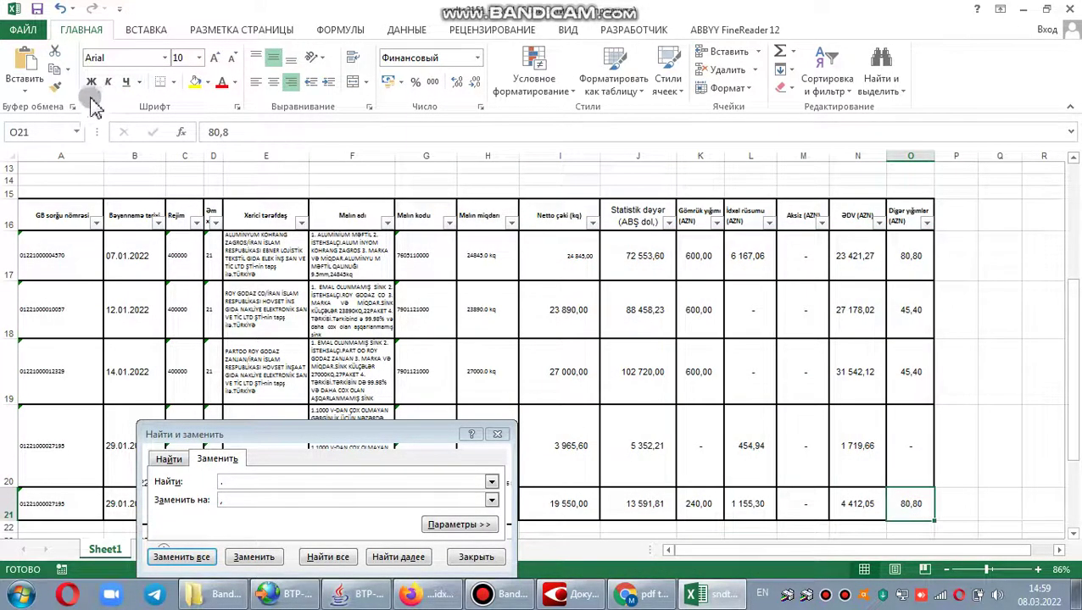
{"action": "left_click", "coordinate": [54, 88]}
{"action": "mouse_move", "coordinate": [561, 251]}
{"action": "left_mouse_down"}
{"action": "mouse_move", "coordinate": [794, 475]}
{"action": "mouse_move", "coordinate": [897, 496]}
{"action": "left_mouse_up"}
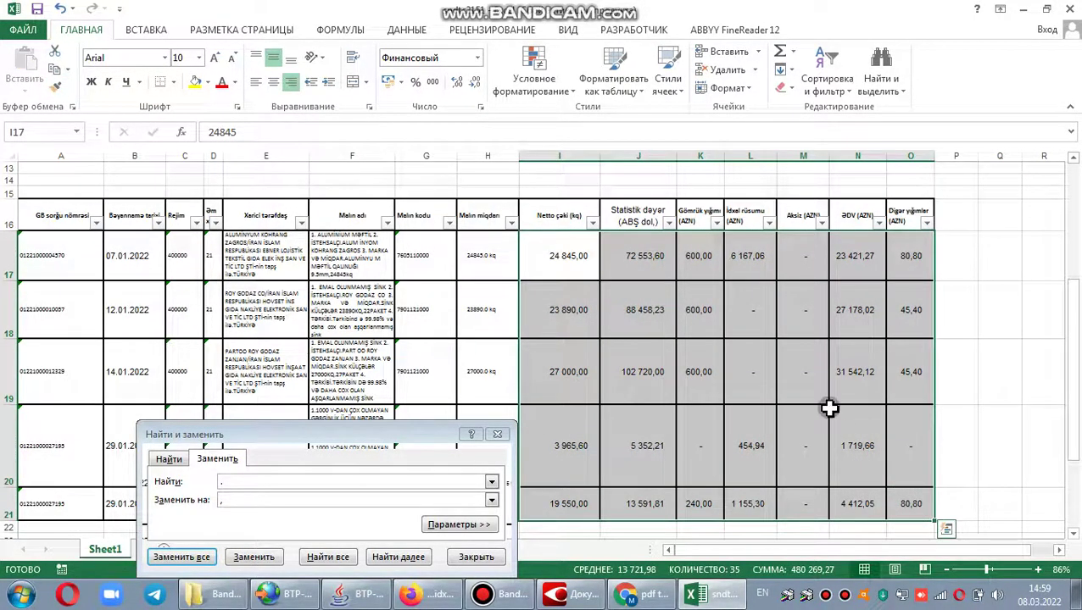
{"action": "left_click", "coordinate": [496, 434]}
Check the sum of J17:J21, then switch to the BTP program and examine the Əlavə 1 table columns in the VAT declaration.
{"action": "left_click_drag", "start_coordinate": [646, 256], "coordinate": [635, 501]}
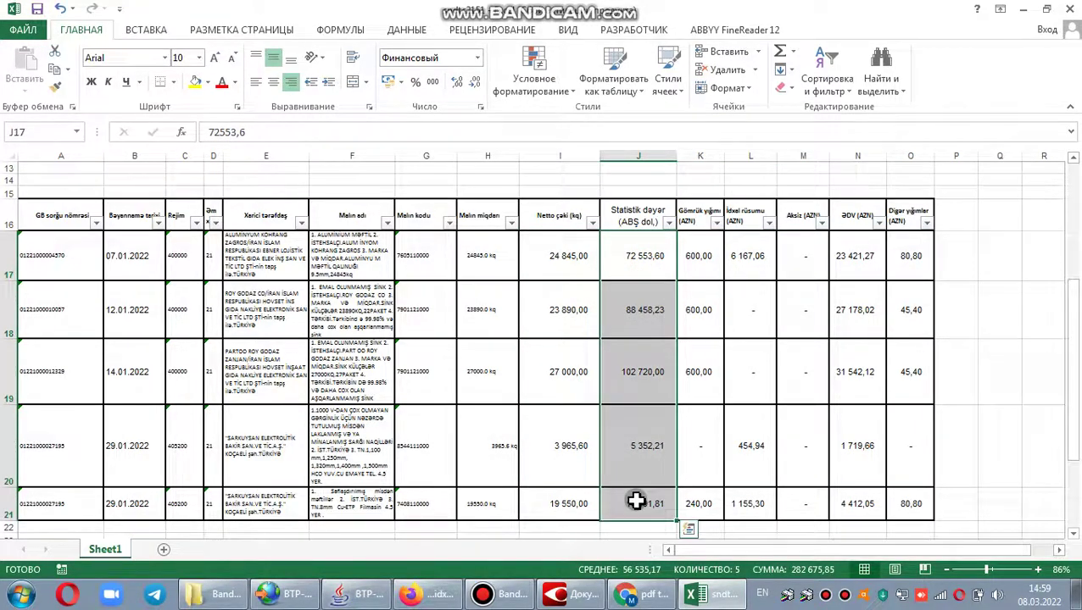
{"action": "left_click", "coordinate": [530, 597]}
{"action": "left_click", "coordinate": [303, 314]}
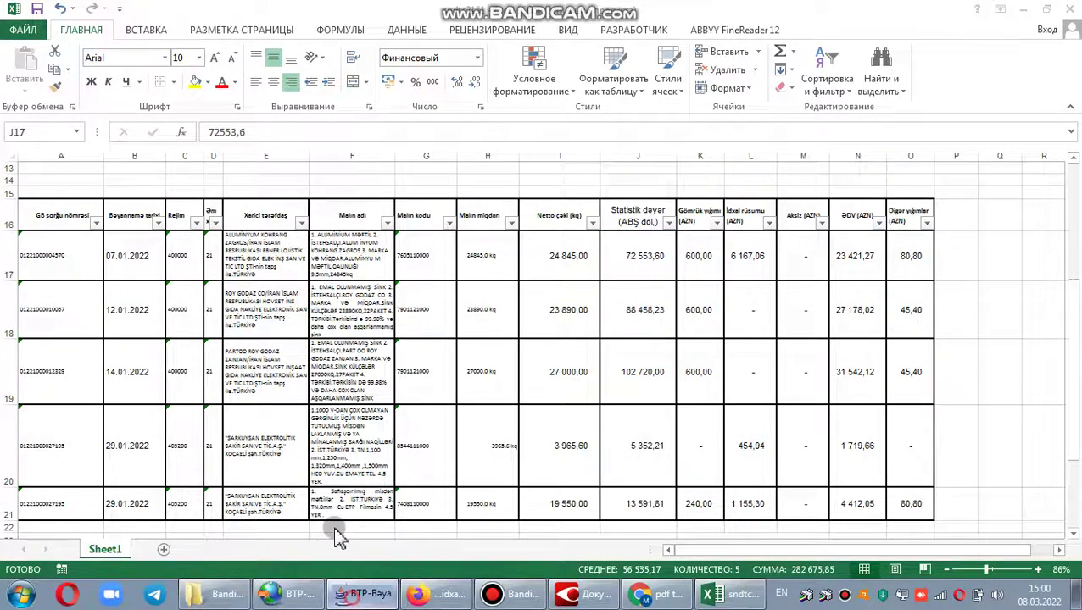
{"action": "left_click", "coordinate": [344, 594]}
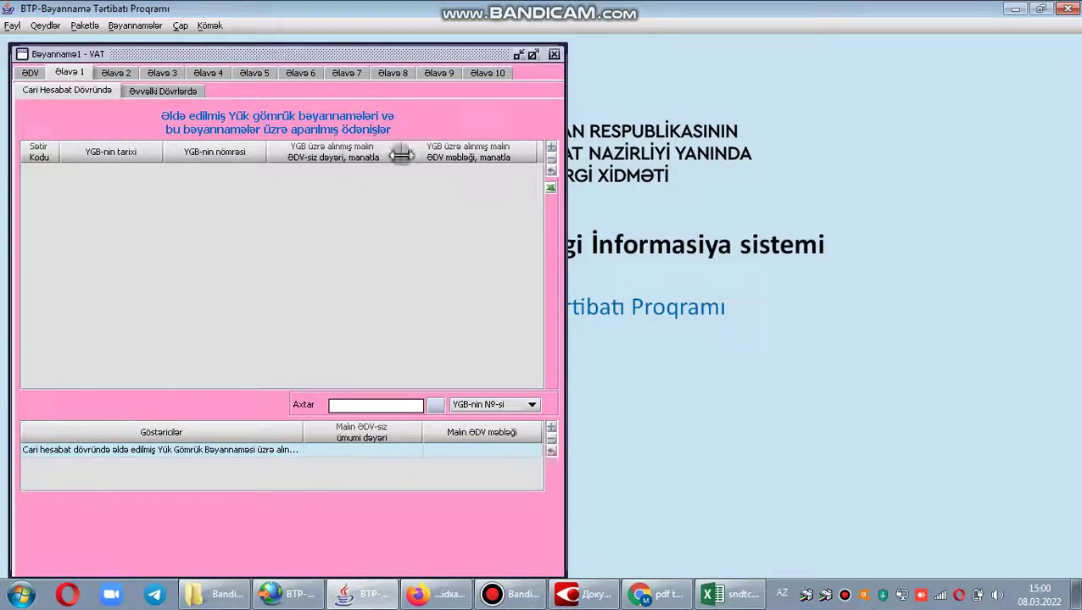
{"action": "left_click", "coordinate": [1019, 12]}
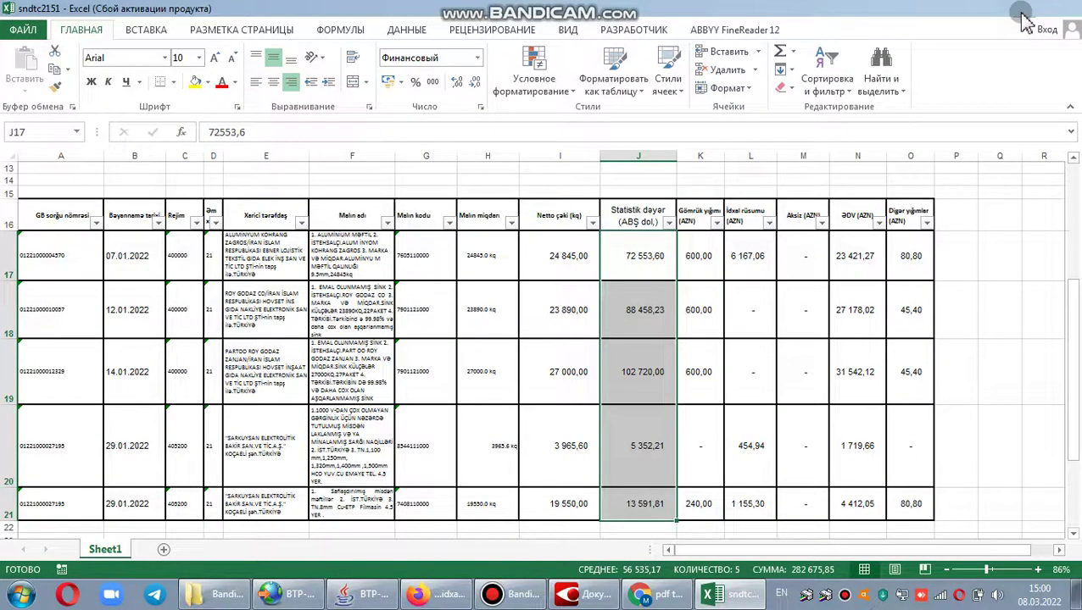
Open the "BTP - ygb" workbook from the desktop and add a blank worksheet to it.
{"action": "left_click", "coordinate": [1020, 12]}
{"action": "left_click", "coordinate": [1018, 10]}
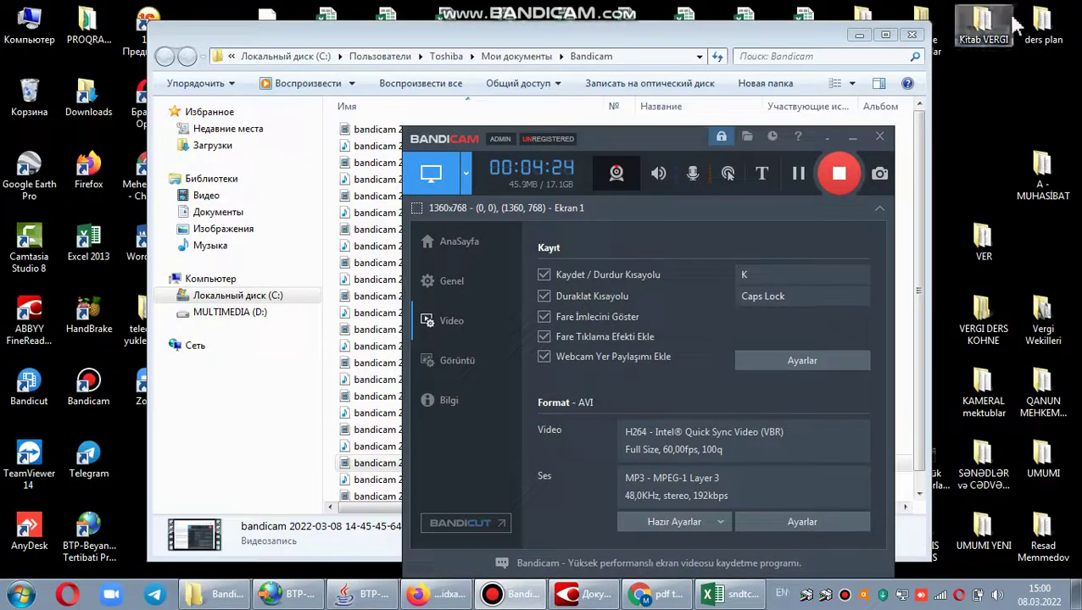
{"action": "left_click", "coordinate": [857, 35]}
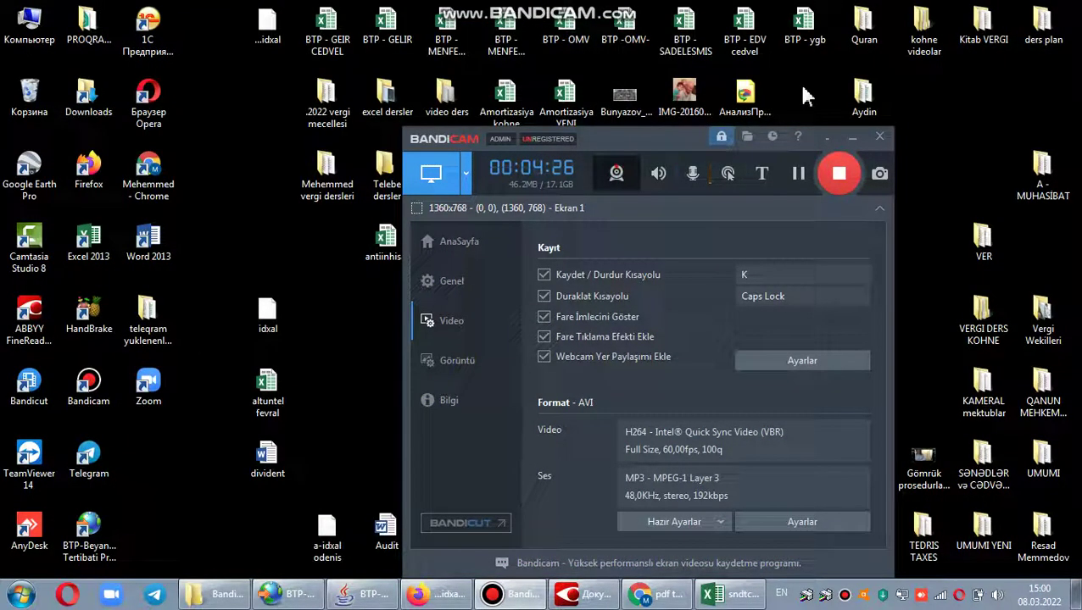
{"action": "double_click", "coordinate": [807, 38]}
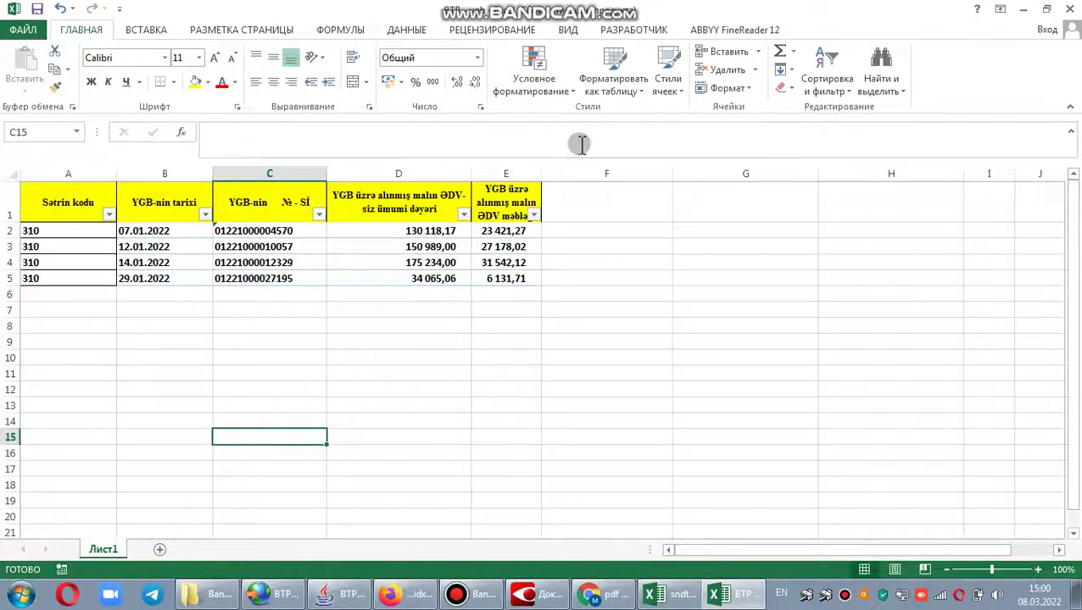
{"action": "left_click", "coordinate": [160, 550]}
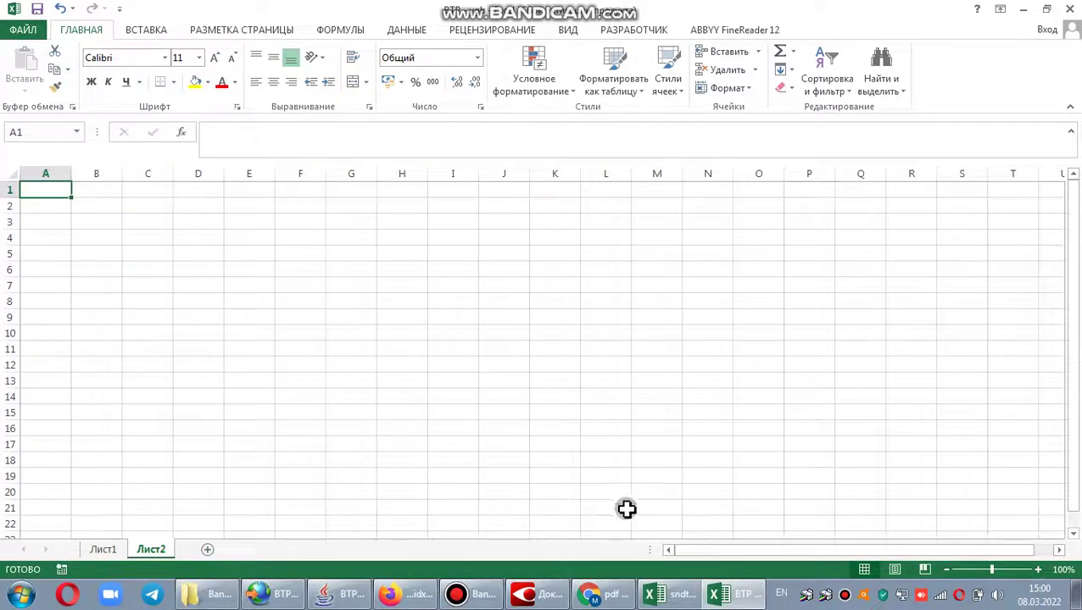
Copy the customs table A16:O21 from the sndtc2151 workbook and paste it with its formatting at A1 of Лист2 in "BTP - ygb".
{"action": "left_click", "coordinate": [674, 593]}
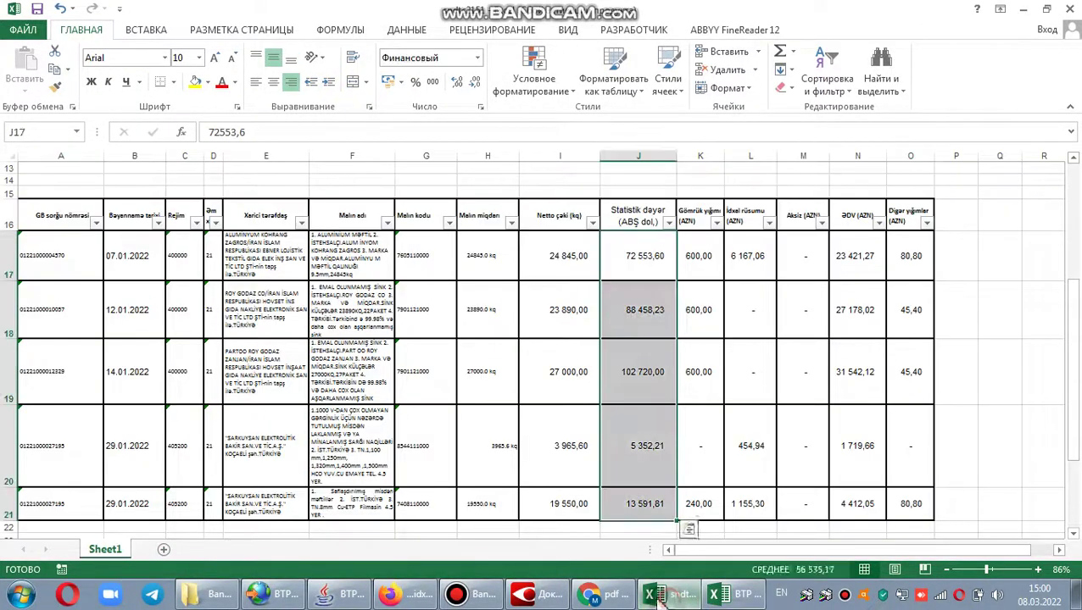
{"action": "left_click_drag", "start_coordinate": [61, 205], "coordinate": [905, 499]}
{"action": "right_click", "coordinate": [527, 349]}
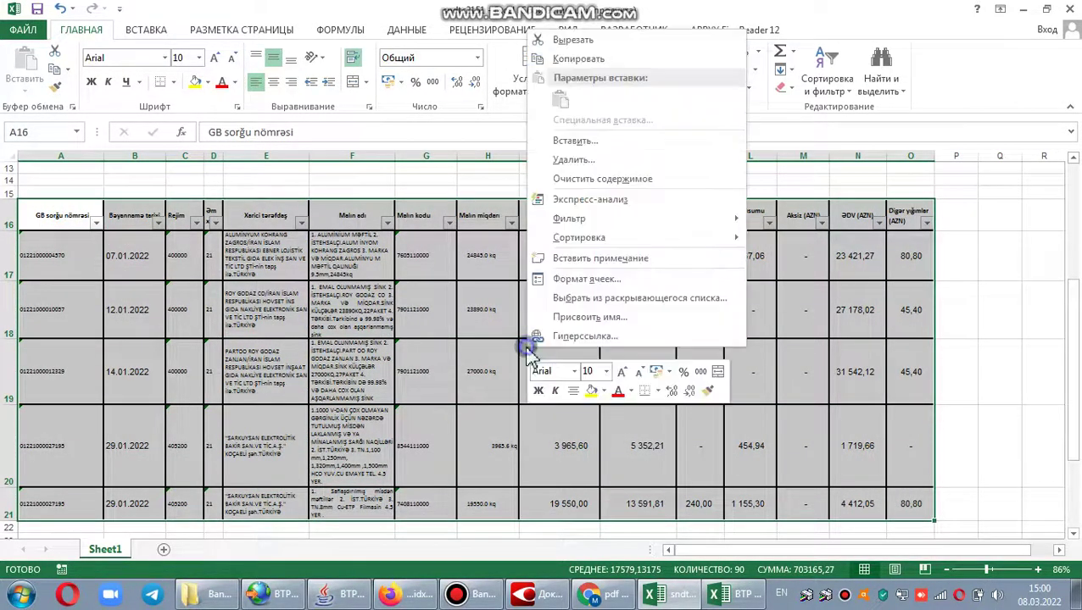
{"action": "left_click", "coordinate": [594, 56]}
{"action": "left_click", "coordinate": [737, 593]}
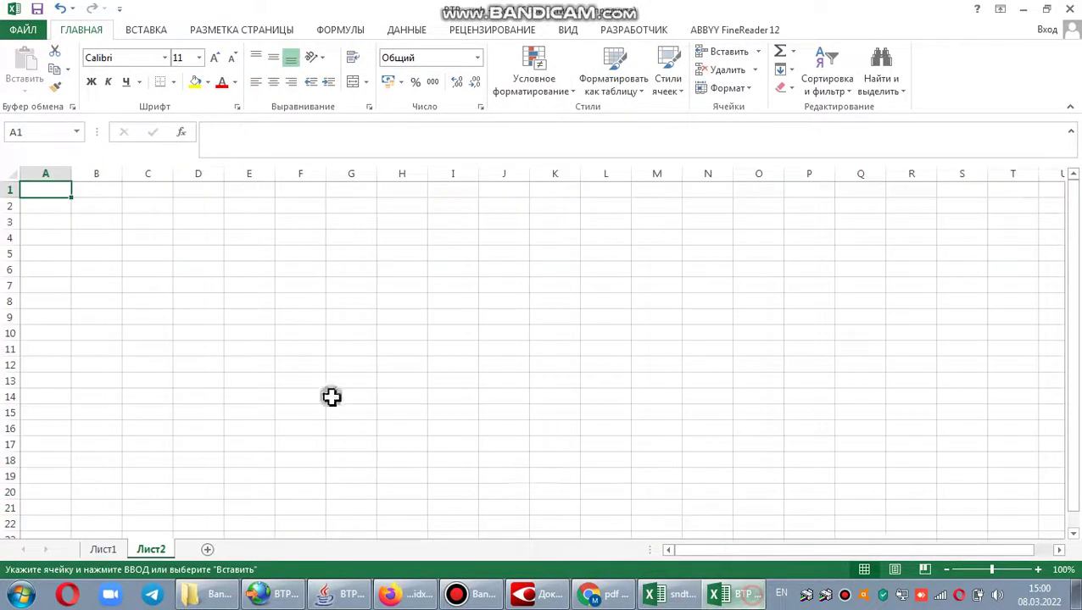
{"action": "right_click", "coordinate": [37, 193]}
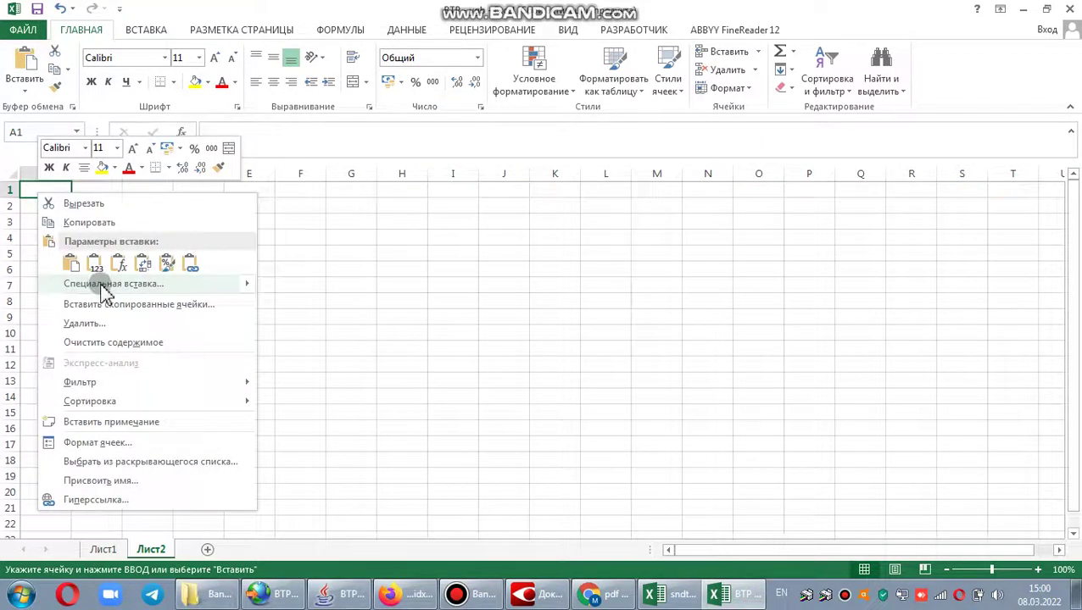
{"action": "mouse_move", "coordinate": [152, 285]}
{"action": "left_click", "coordinate": [296, 330]}
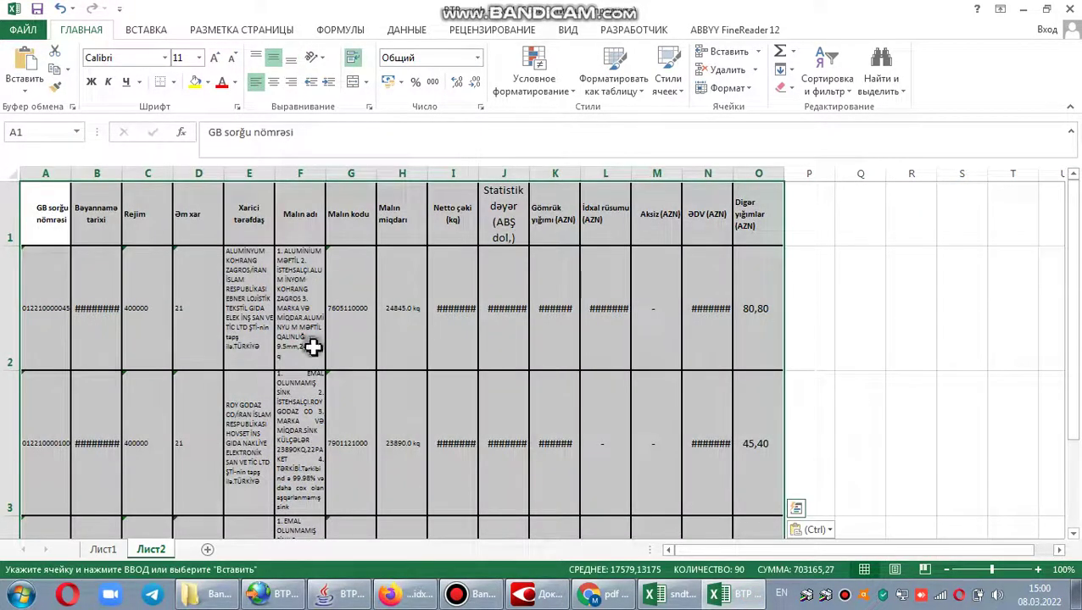
Turn off text wrapping and left-align the contents of the pasted table A1:O6.
{"action": "left_click", "coordinate": [351, 55]}
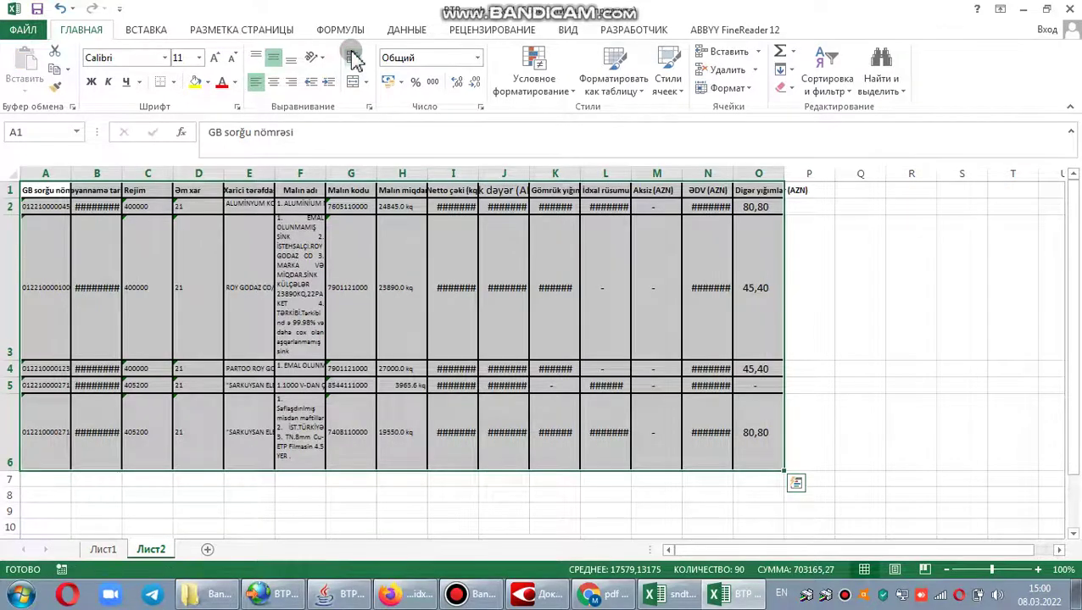
{"action": "left_click", "coordinate": [254, 81]}
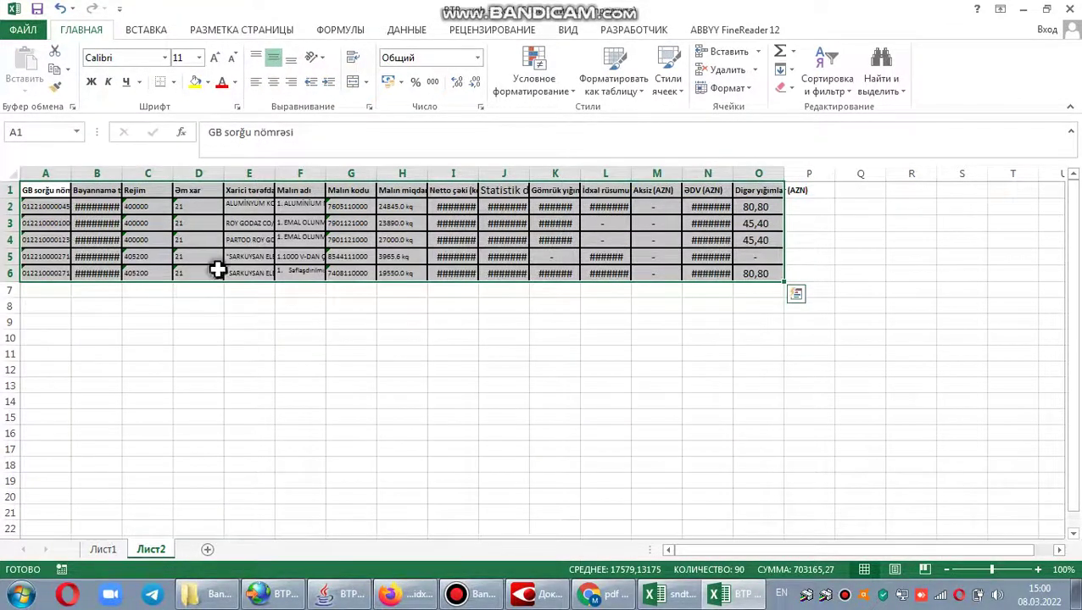
{"action": "left_click", "coordinate": [204, 380]}
Widen columns B and I, auto-fit columns J through O, and refit column N at 91% zoom so all dates and amounts fit.
{"action": "left_click_drag", "start_coordinate": [123, 174], "coordinate": [155, 172]}
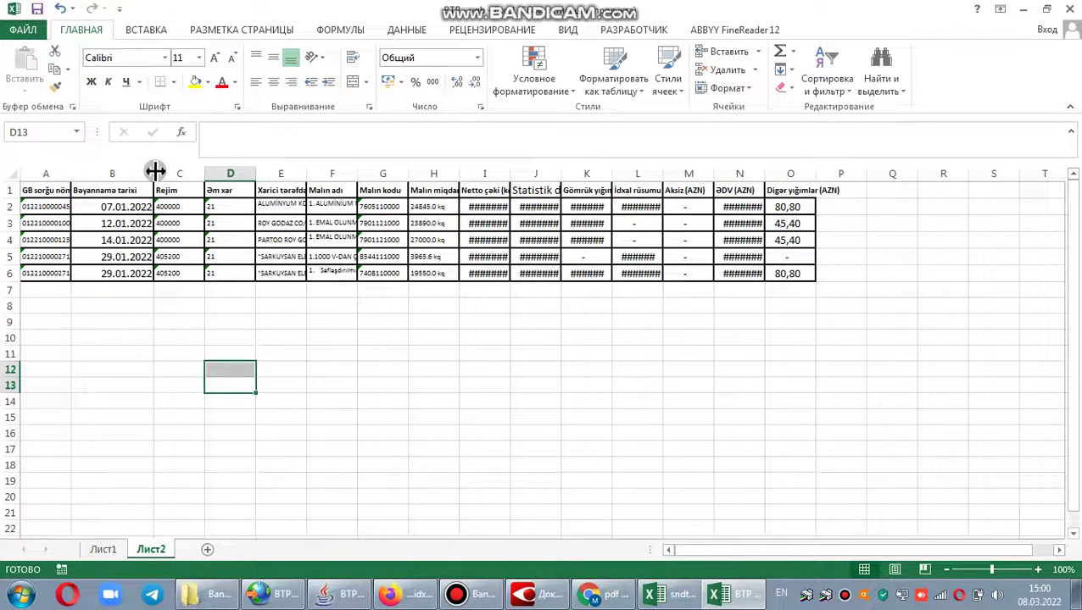
{"action": "left_click_drag", "start_coordinate": [507, 174], "coordinate": [593, 173]}
{"action": "left_click", "coordinate": [621, 173]}
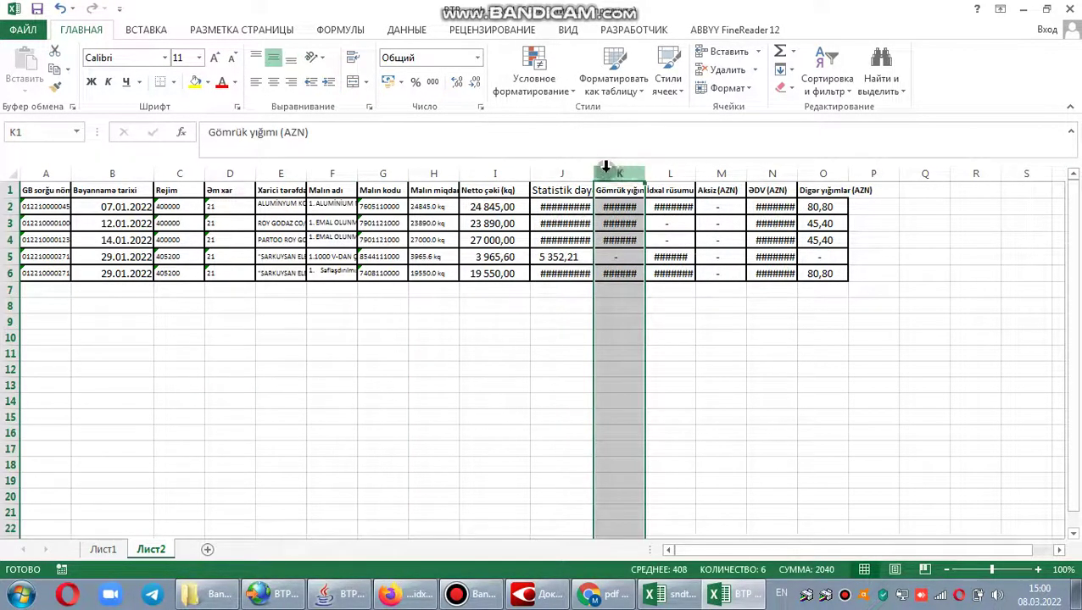
{"action": "left_click", "coordinate": [563, 173], "text": "shift"}
{"action": "left_click_drag", "start_coordinate": [744, 175], "coordinate": [833, 176]}
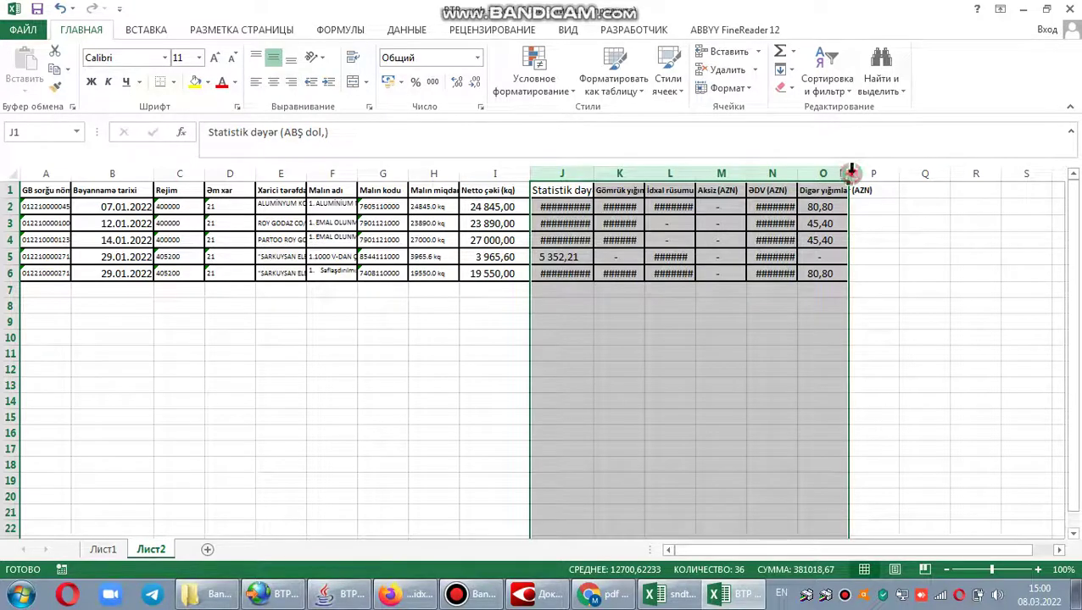
{"action": "double_click", "coordinate": [851, 173]}
{"action": "left_click", "coordinate": [649, 400]}
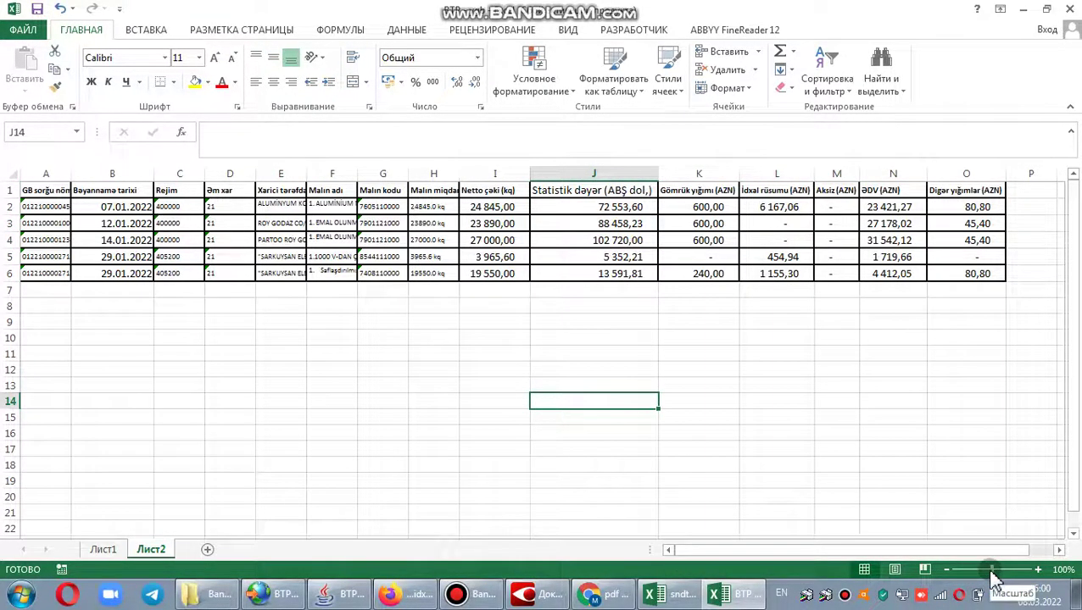
{"action": "left_click_drag", "start_coordinate": [990, 570], "coordinate": [987, 571]}
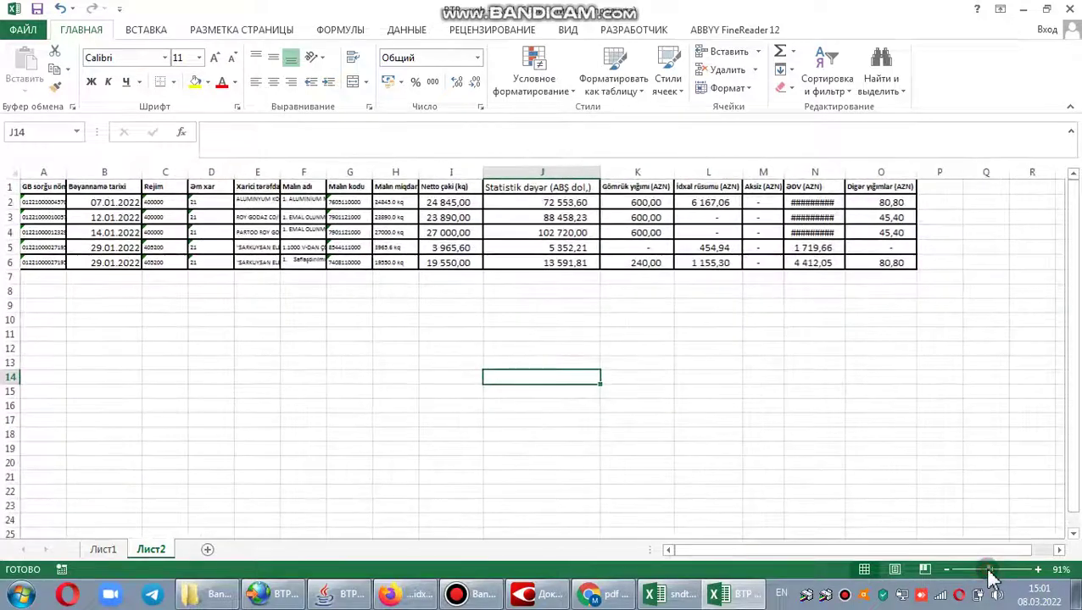
{"action": "double_click", "coordinate": [846, 171]}
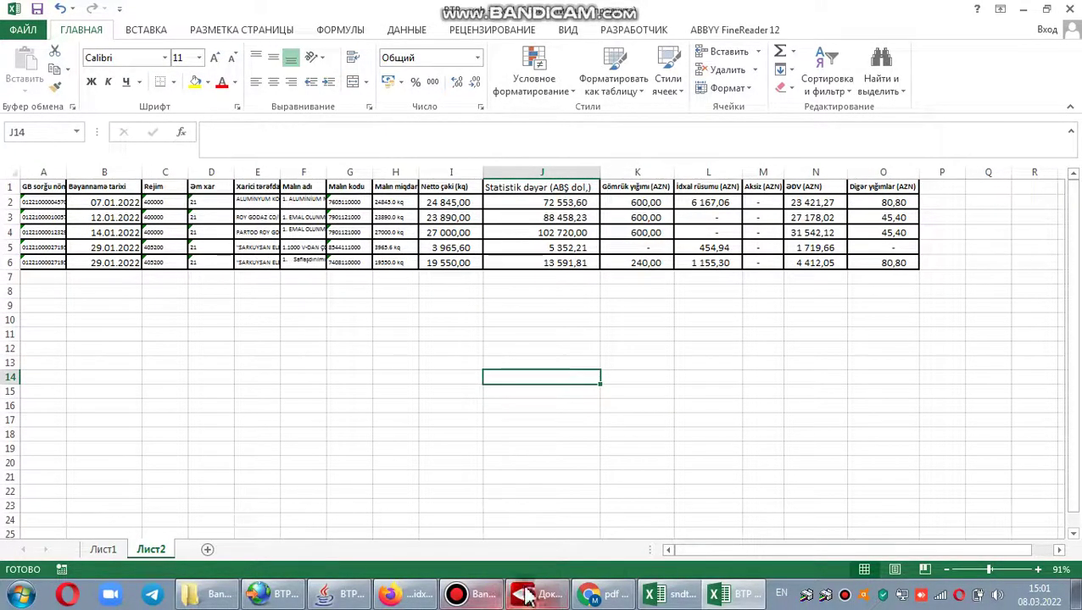
{"action": "left_click", "coordinate": [483, 597]}
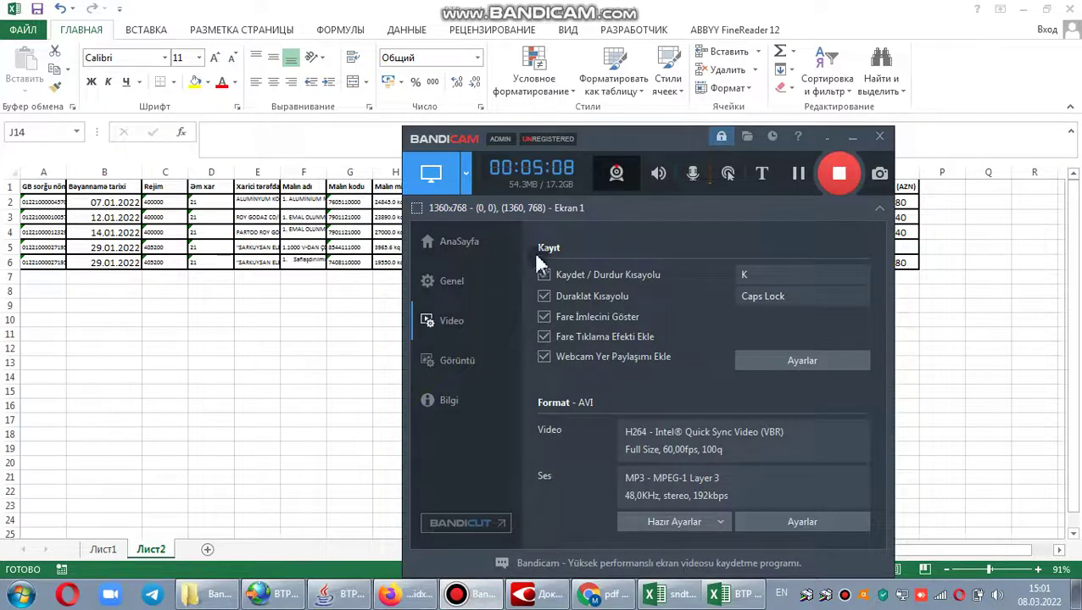
{"action": "left_click", "coordinate": [323, 312]}
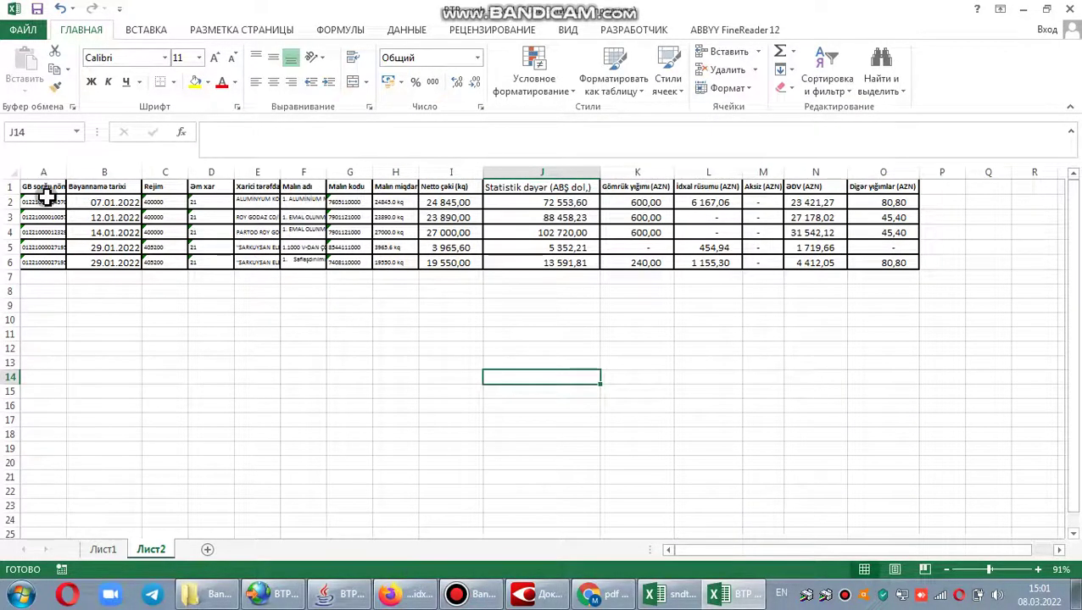
Auto-fit column A and fill the ranges A1:B6 and N1:N6 with yellow.
{"action": "left_click_drag", "start_coordinate": [70, 170], "coordinate": [144, 262]}
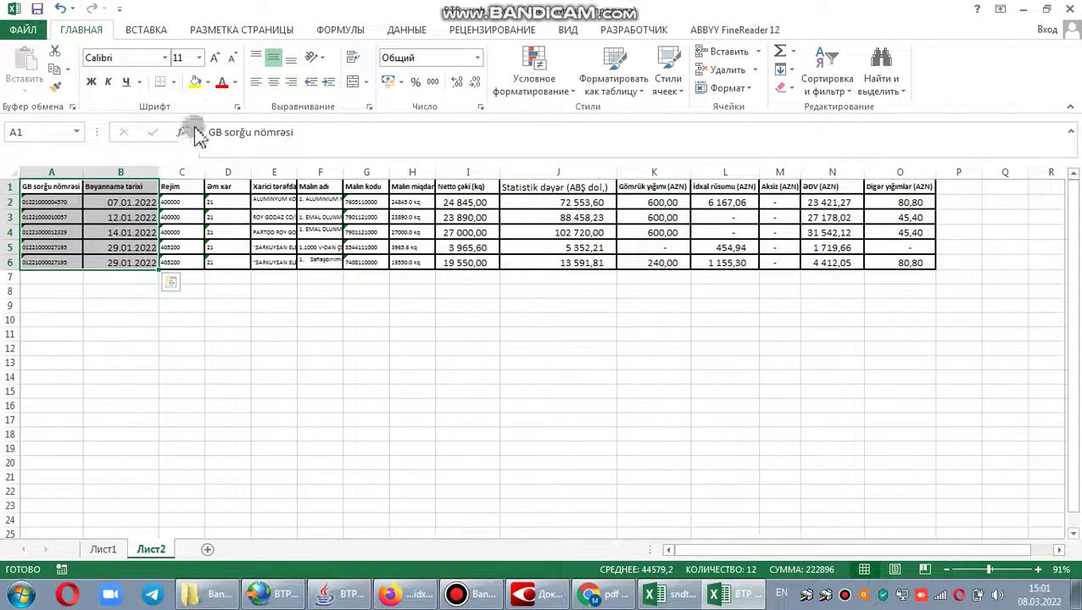
{"action": "left_click", "coordinate": [195, 82]}
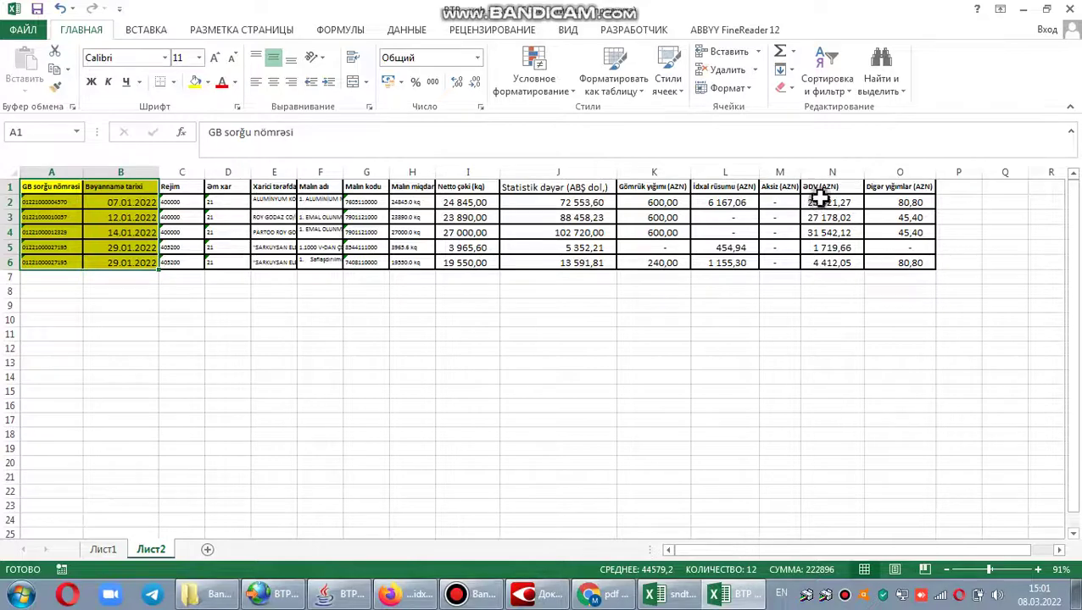
{"action": "left_click_drag", "start_coordinate": [812, 195], "coordinate": [823, 259]}
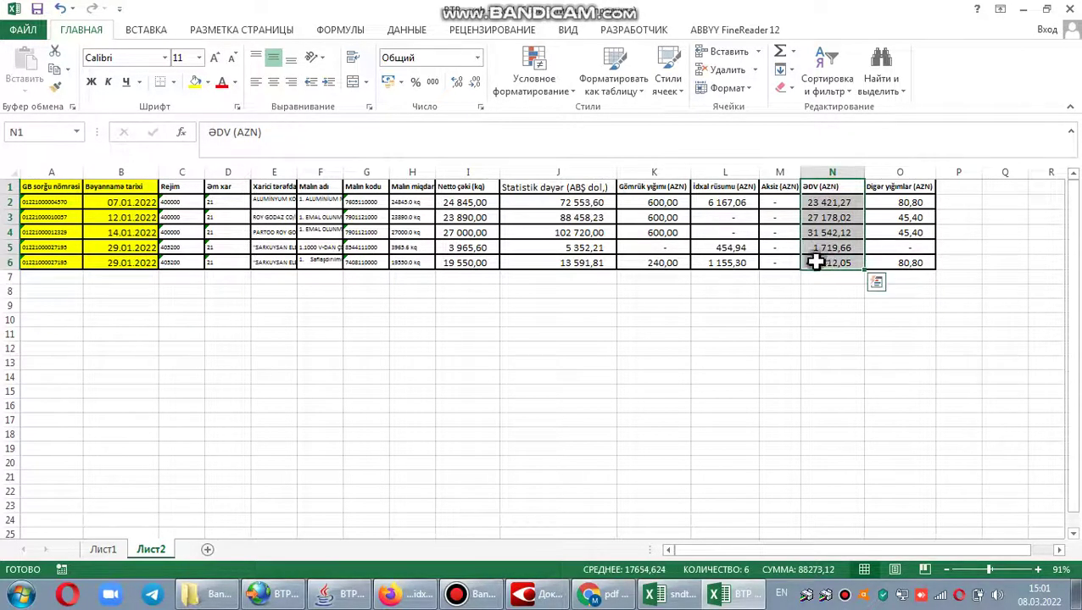
{"action": "left_click", "coordinate": [195, 83]}
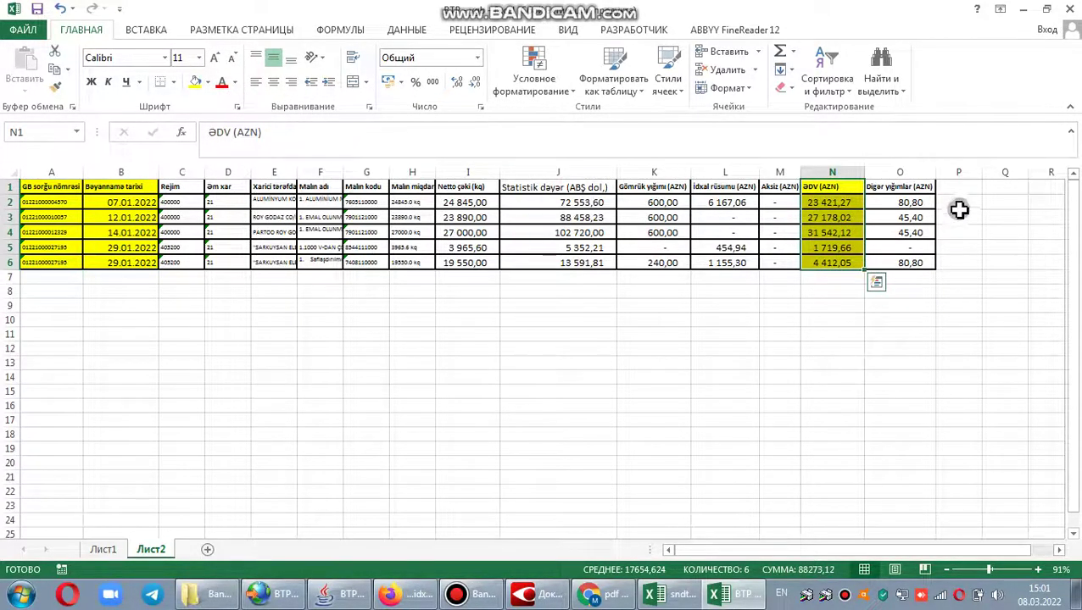
Calculate the taxable base in P2 with the formula =N2/0,18 and fill it down to P6.
{"action": "left_click", "coordinate": [960, 204]}
{"action": "type", "text": "="}
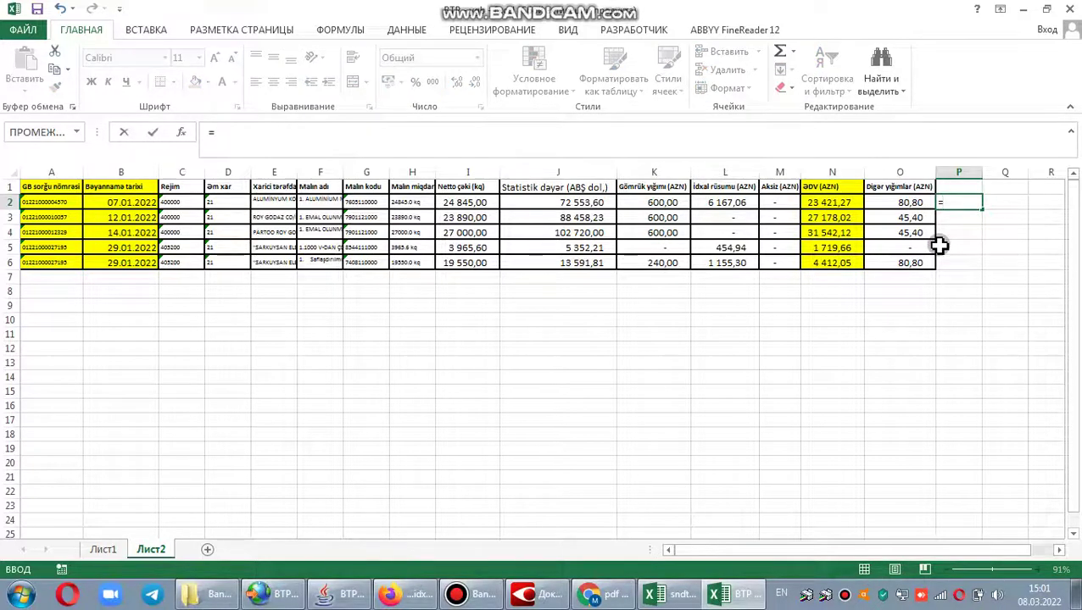
{"action": "left_click", "coordinate": [835, 204]}
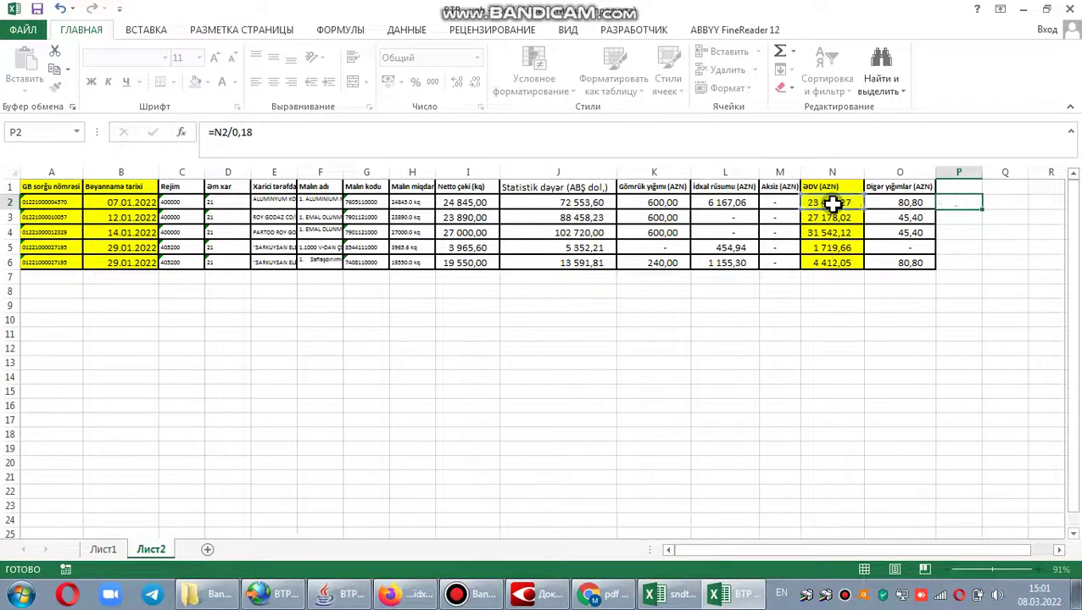
{"action": "type", "text": "/0,18"}
{"action": "key", "text": "Return"}
{"action": "left_click", "coordinate": [991, 202]}
{"action": "left_click_drag", "start_coordinate": [1005, 210], "coordinate": [998, 264]}
Enter the heading ESAS in P1 above the calculated amounts.
{"action": "left_click", "coordinate": [973, 186]}
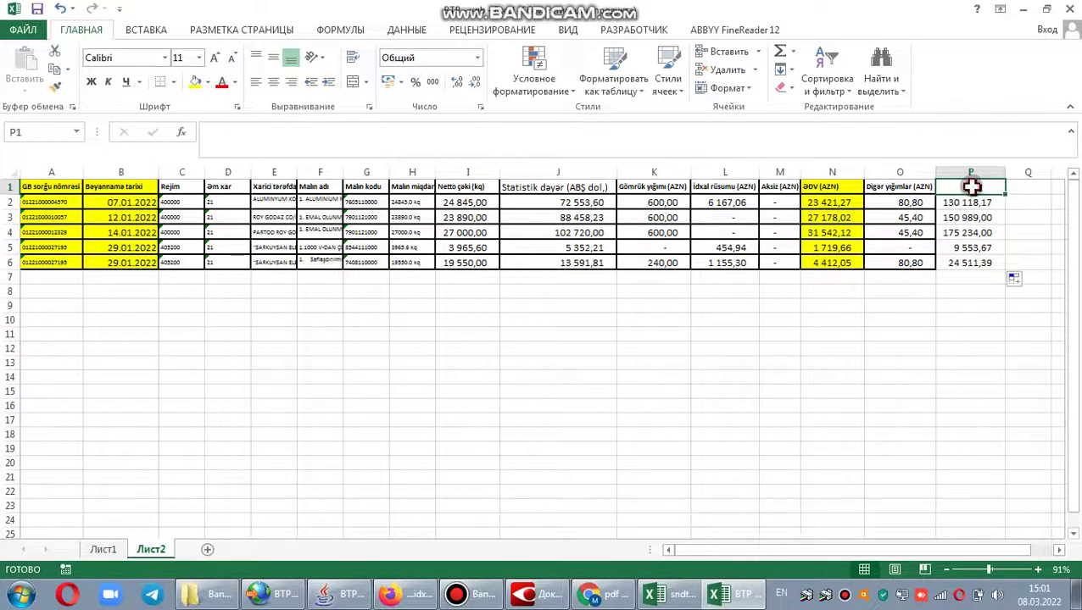
{"action": "type", "text": "ESAS"}
{"action": "key", "text": "Return"}
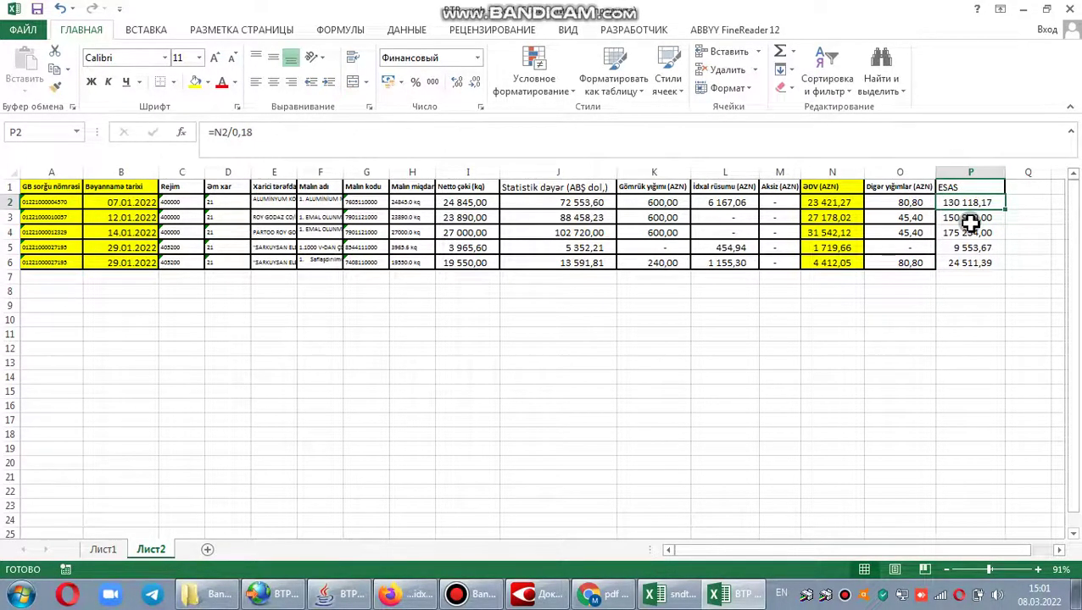
Replace the formulas in the ESAS column P with their values by copying the column and pasting values over it.
{"action": "left_click", "coordinate": [970, 220]}
{"action": "left_click", "coordinate": [970, 172]}
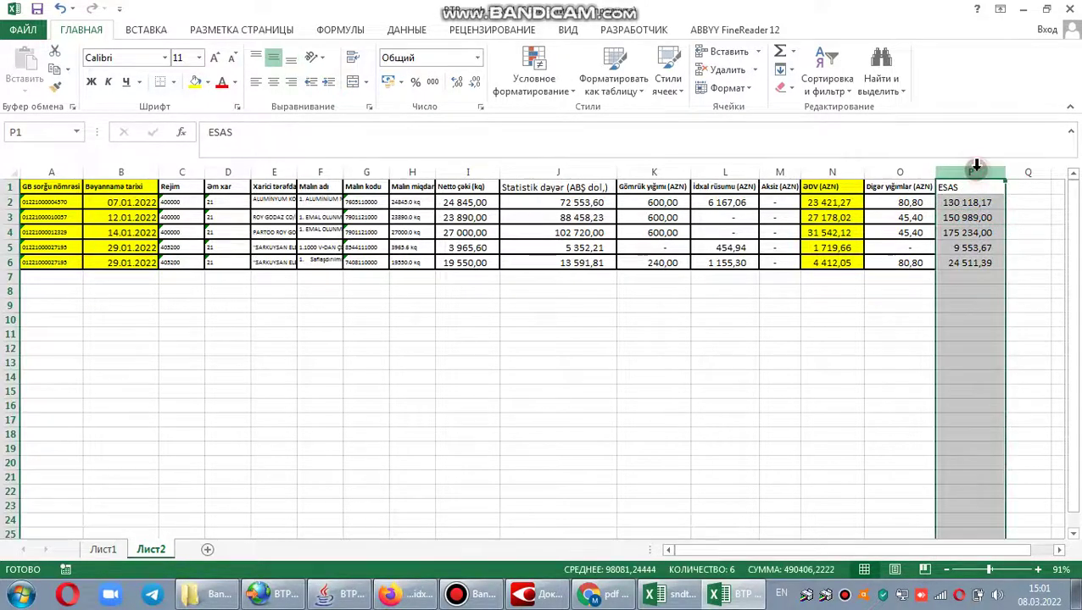
{"action": "right_click", "coordinate": [967, 170]}
{"action": "left_click", "coordinate": [906, 202]}
{"action": "right_click", "coordinate": [959, 189]}
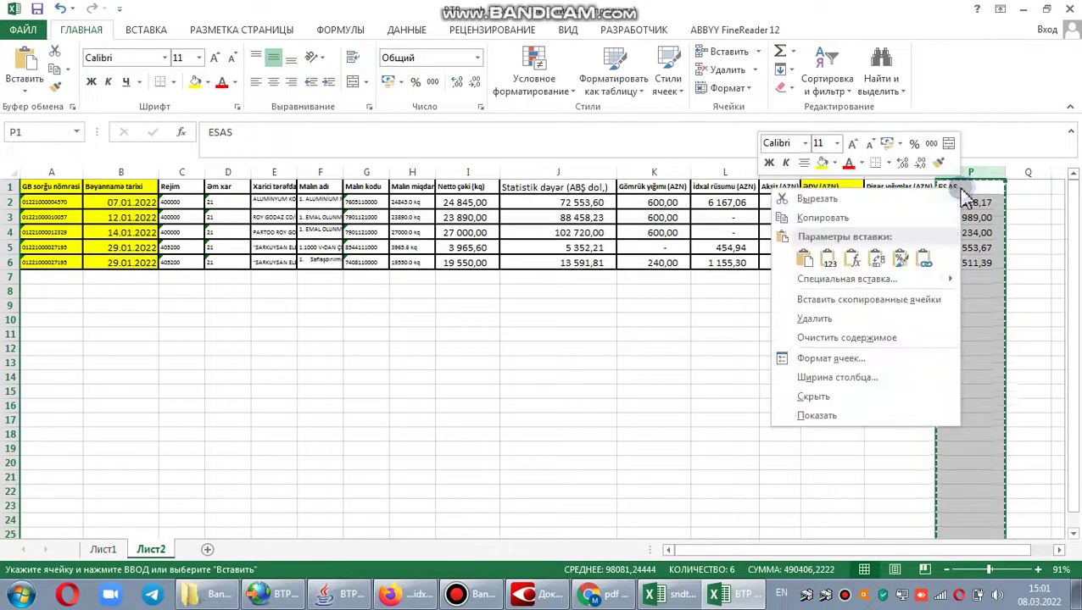
{"action": "left_click", "coordinate": [828, 261]}
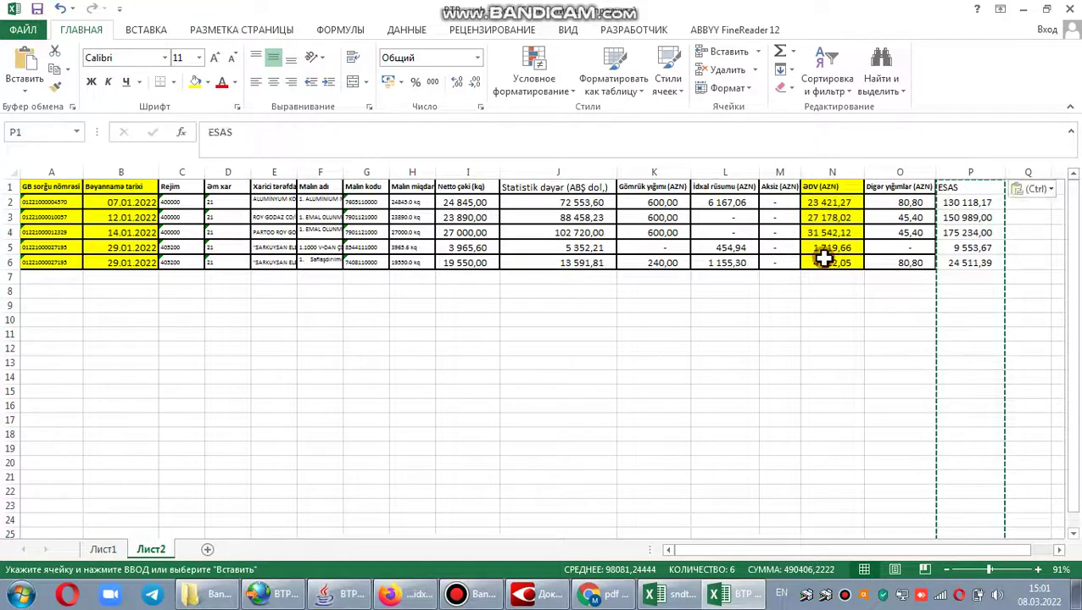
{"action": "left_click", "coordinate": [879, 291]}
{"action": "double_click", "coordinate": [878, 291]}
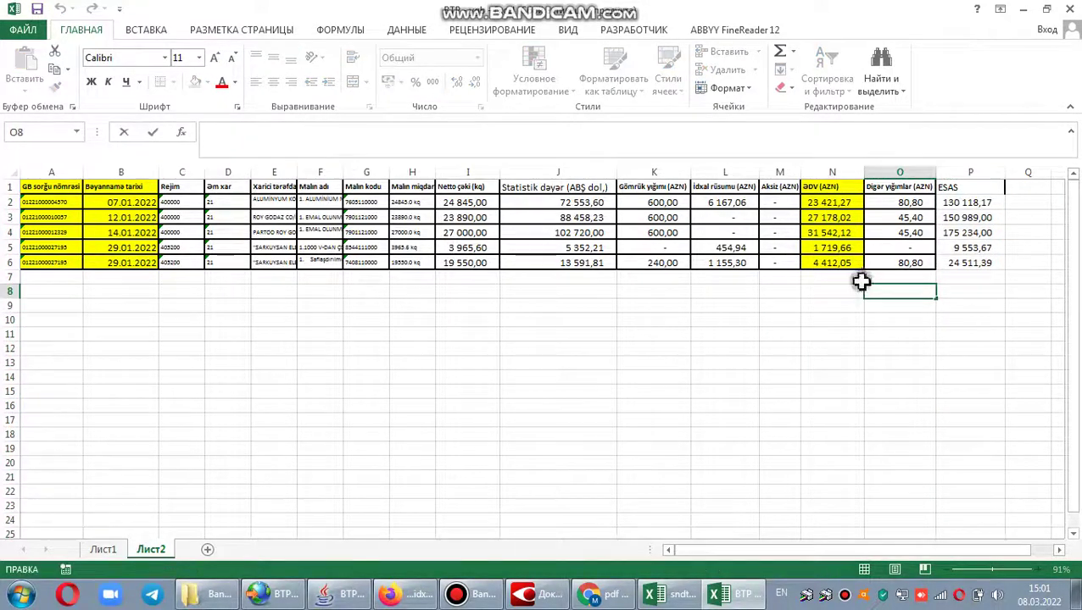
Delete columns C through M, from Rejim to Aksiz (AZN).
{"action": "left_click_drag", "start_coordinate": [181, 175], "coordinate": [789, 182]}
{"action": "right_click", "coordinate": [788, 187]}
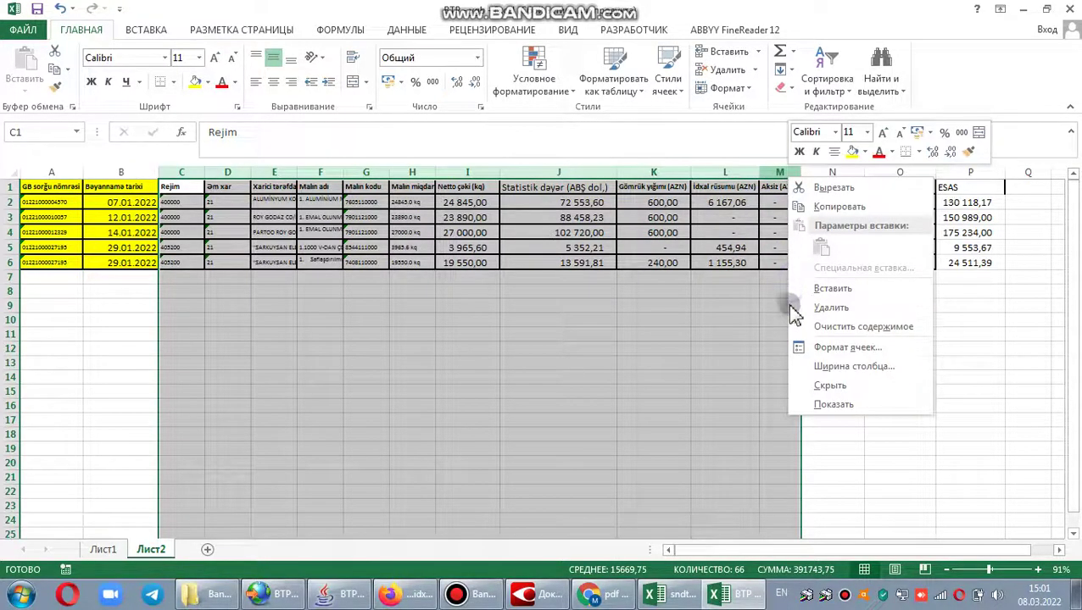
{"action": "left_click", "coordinate": [836, 311]}
{"action": "left_click", "coordinate": [399, 307]}
{"action": "left_click", "coordinate": [481, 596]}
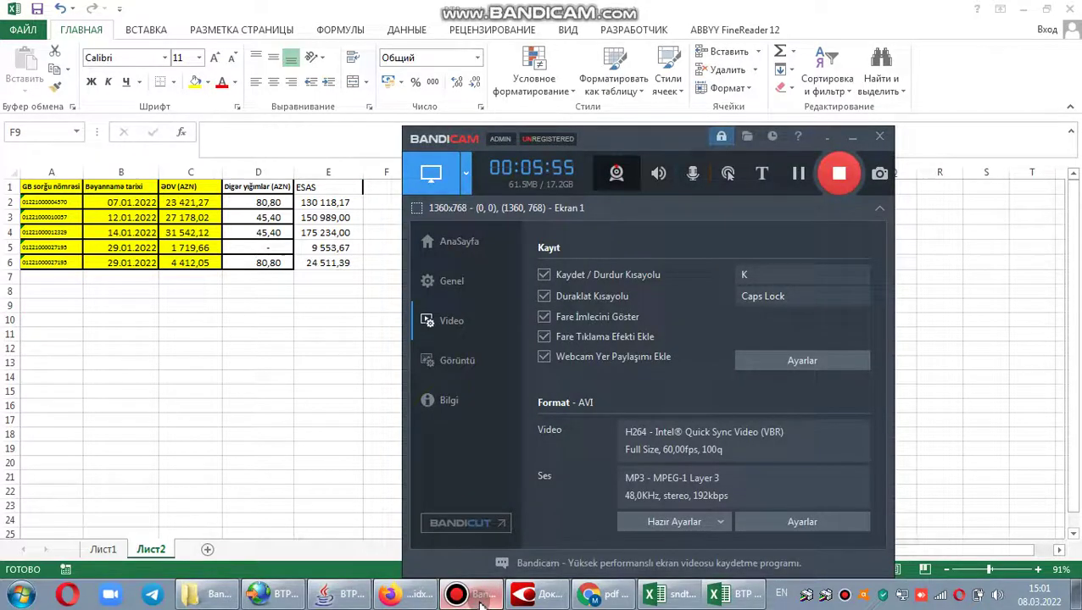
{"action": "left_click", "coordinate": [285, 378]}
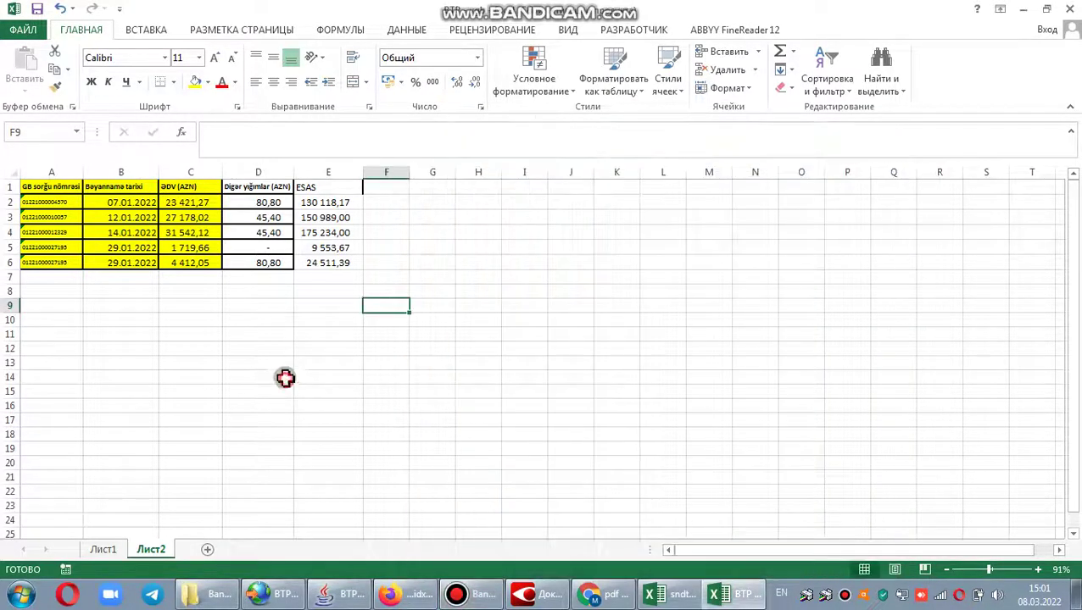
Delete the Digər yığımlar (AZN) column D.
{"action": "left_click", "coordinate": [258, 172]}
{"action": "right_click", "coordinate": [258, 174]}
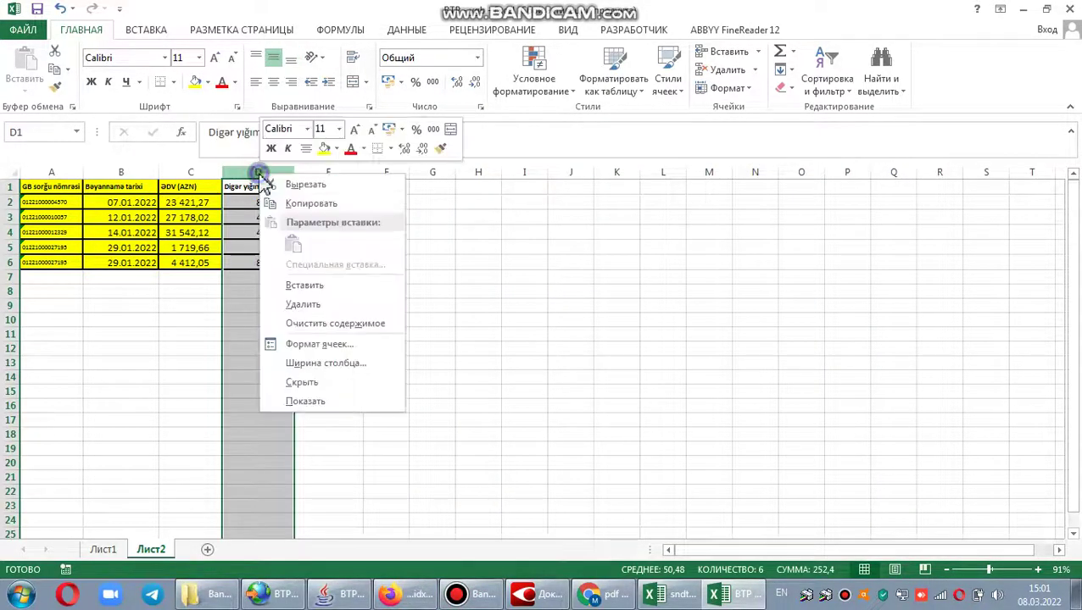
{"action": "left_click", "coordinate": [307, 305]}
{"action": "left_click", "coordinate": [189, 337]}
Move the ƏDV (AZN) data from column C to the column after ESAS and delete the emptied column C.
{"action": "left_click_drag", "start_coordinate": [190, 187], "coordinate": [322, 273]}
{"action": "left_click", "coordinate": [199, 172]}
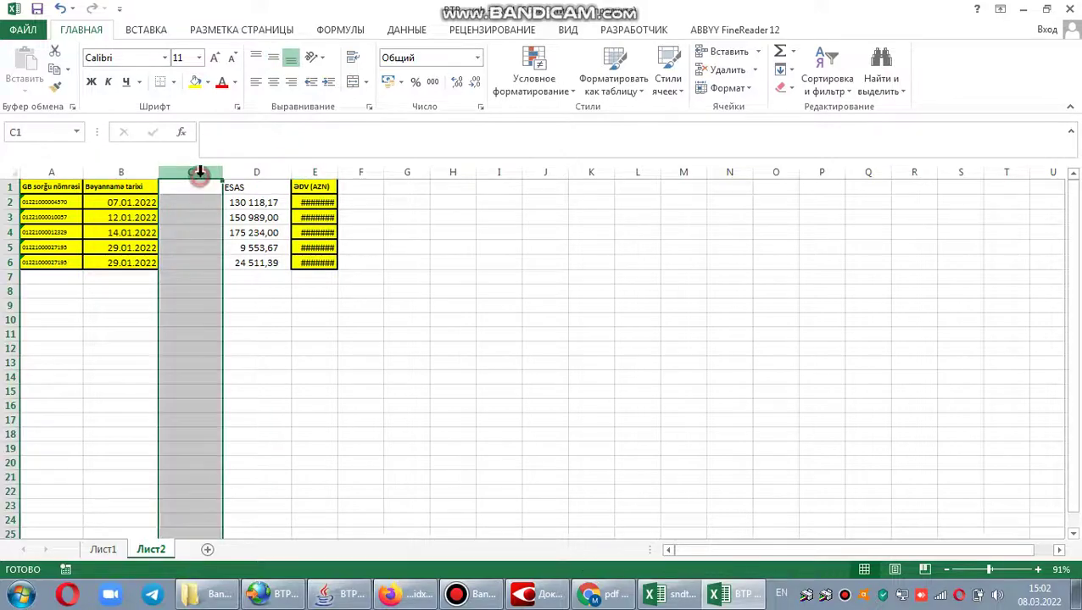
{"action": "right_click", "coordinate": [198, 173]}
{"action": "left_click", "coordinate": [242, 304]}
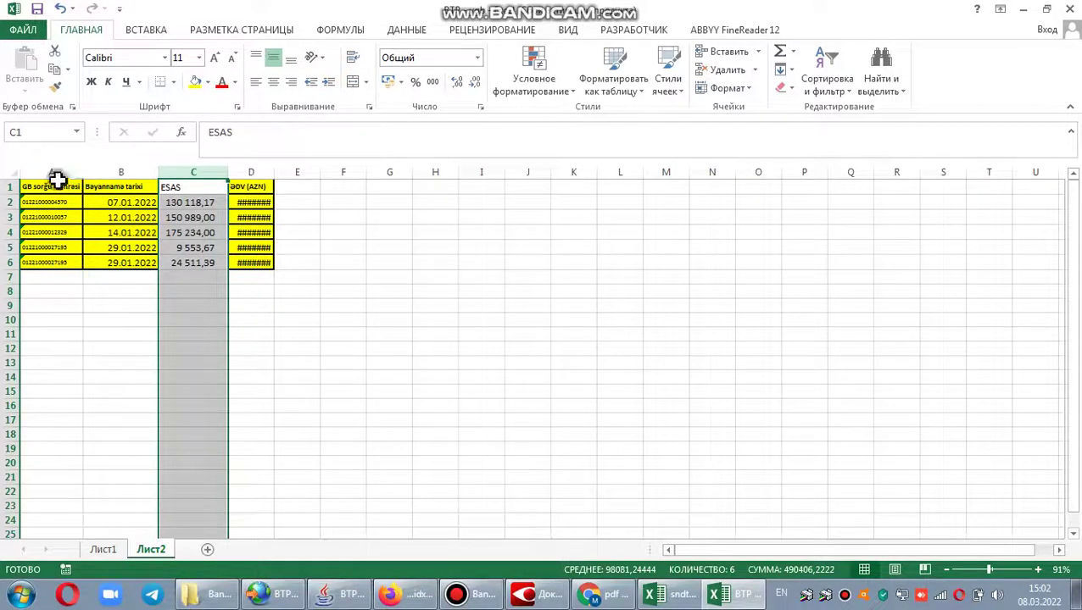
Apply all borders to the table A1:D6 and widen column D to fit the ƏDV amounts.
{"action": "left_click_drag", "start_coordinate": [61, 186], "coordinate": [258, 260]}
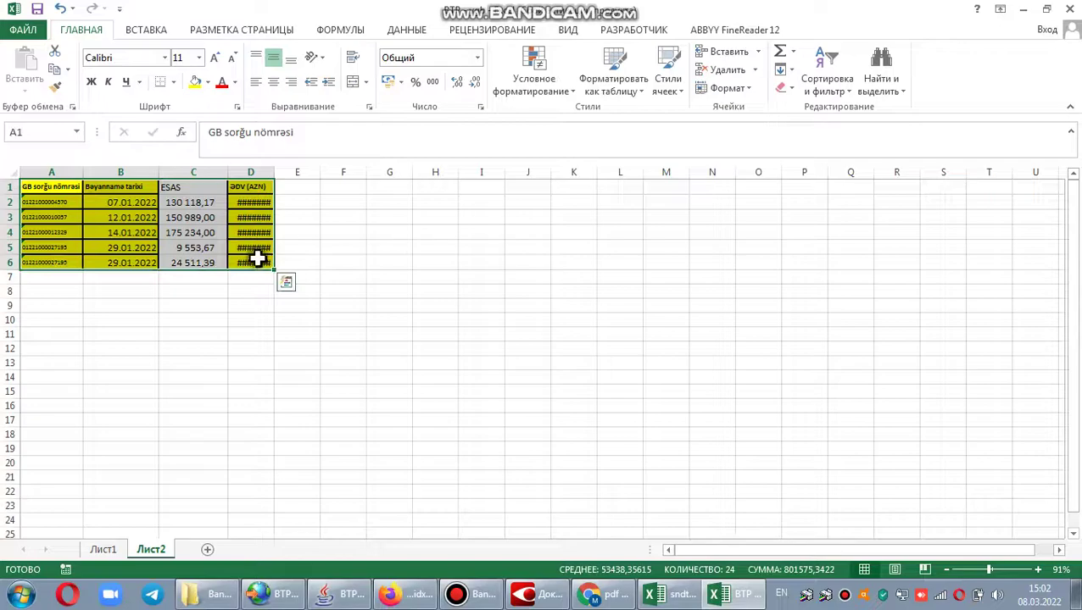
{"action": "left_click", "coordinate": [173, 84]}
{"action": "left_click", "coordinate": [208, 214]}
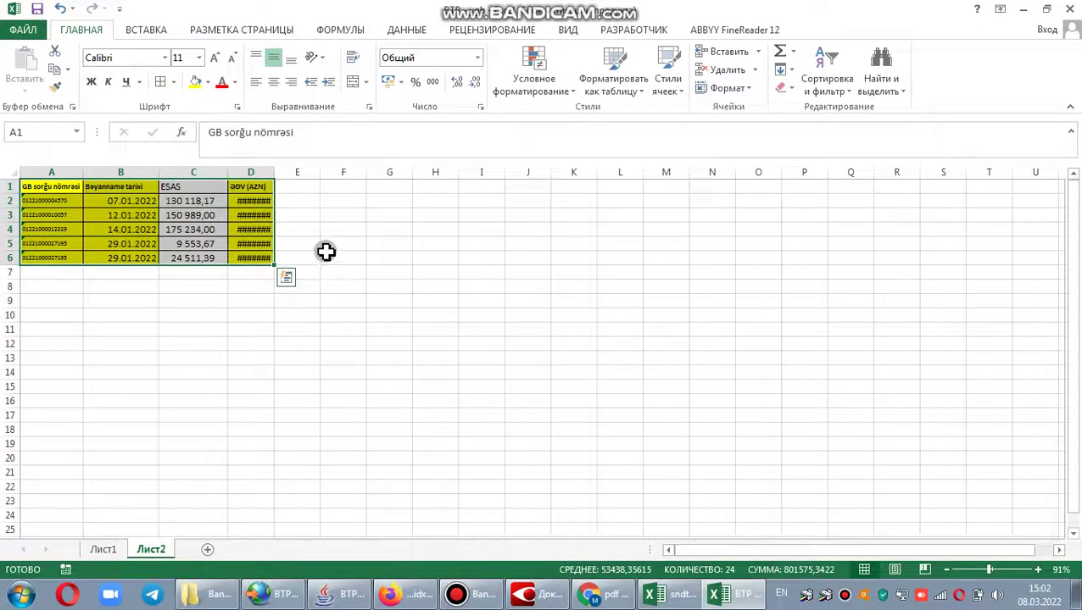
{"action": "left_click_drag", "start_coordinate": [326, 254], "coordinate": [327, 244]}
{"action": "left_click_drag", "start_coordinate": [273, 172], "coordinate": [292, 172]}
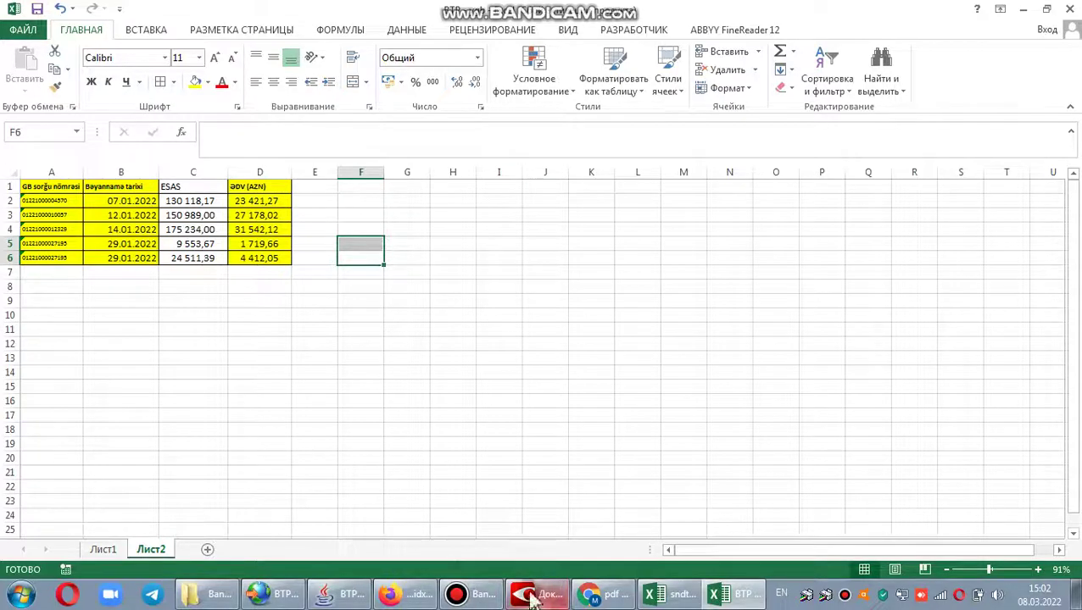
{"action": "left_click", "coordinate": [468, 595]}
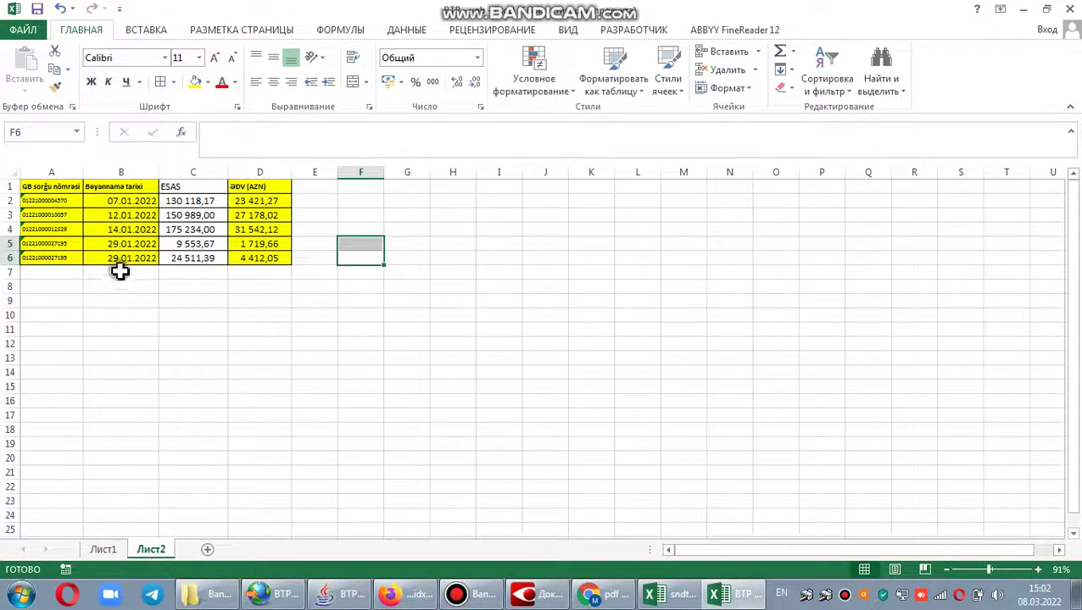
Set the declaration numbers in A2:A6 to font size 11 and auto-fit column A.
{"action": "left_click_drag", "start_coordinate": [62, 200], "coordinate": [59, 258]}
{"action": "left_click", "coordinate": [215, 59]}
{"action": "left_click", "coordinate": [232, 58]}
{"action": "double_click", "coordinate": [83, 168]}
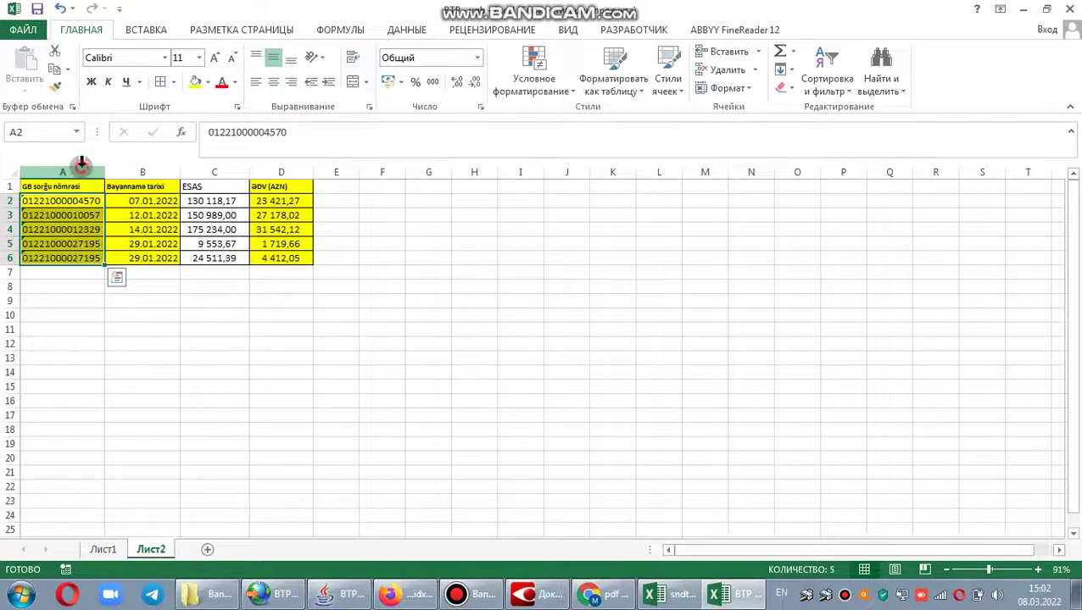
Create a pivot table from the range Лист2!$A$1:$D$6 on a new worksheet.
{"action": "left_click_drag", "start_coordinate": [79, 244], "coordinate": [80, 254]}
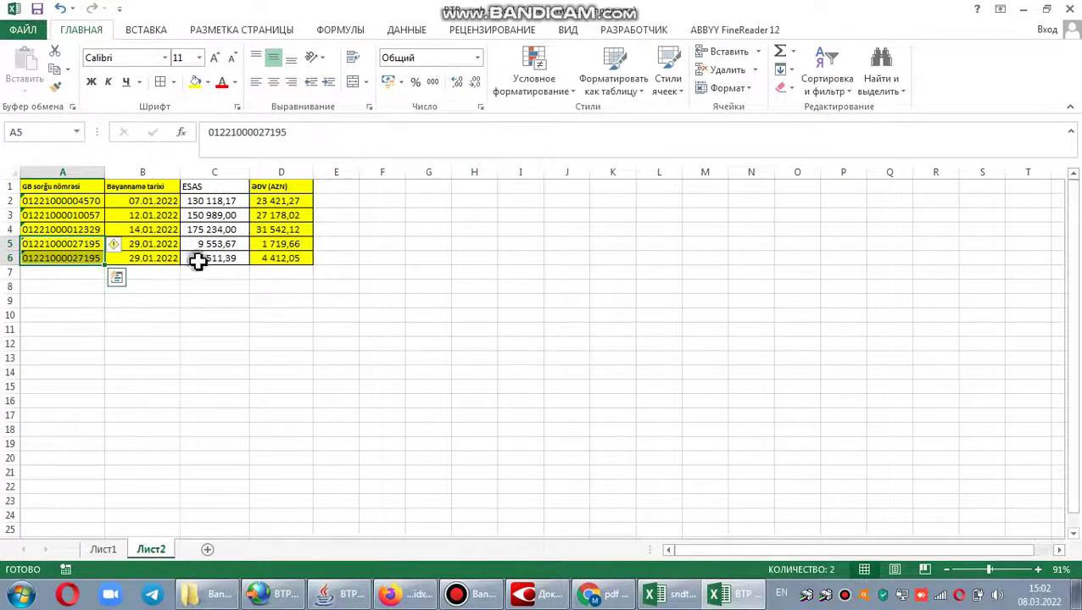
{"action": "left_click", "coordinate": [156, 226]}
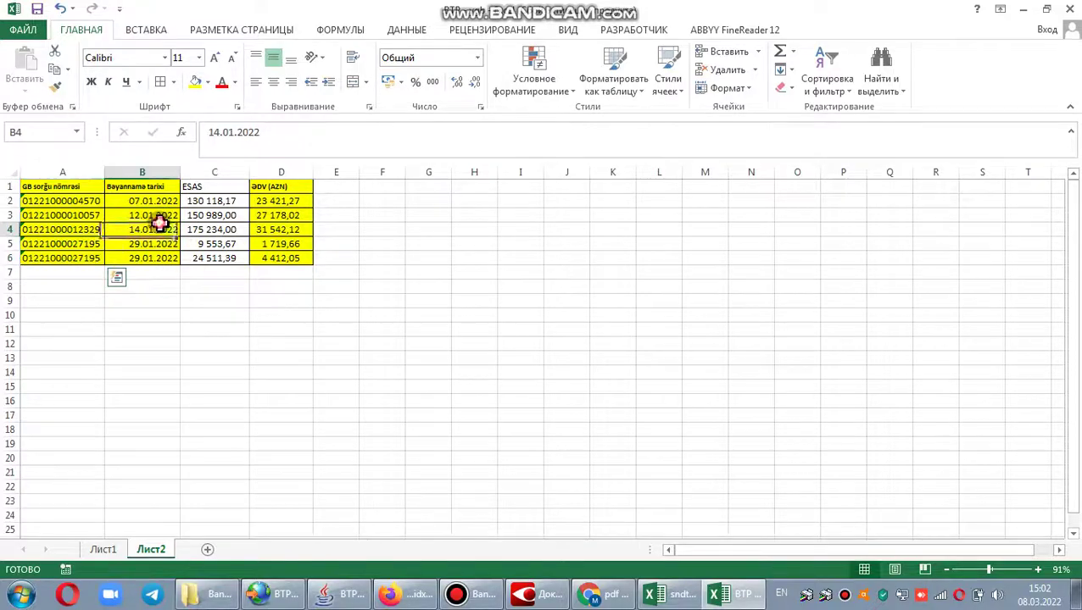
{"action": "left_click", "coordinate": [151, 30]}
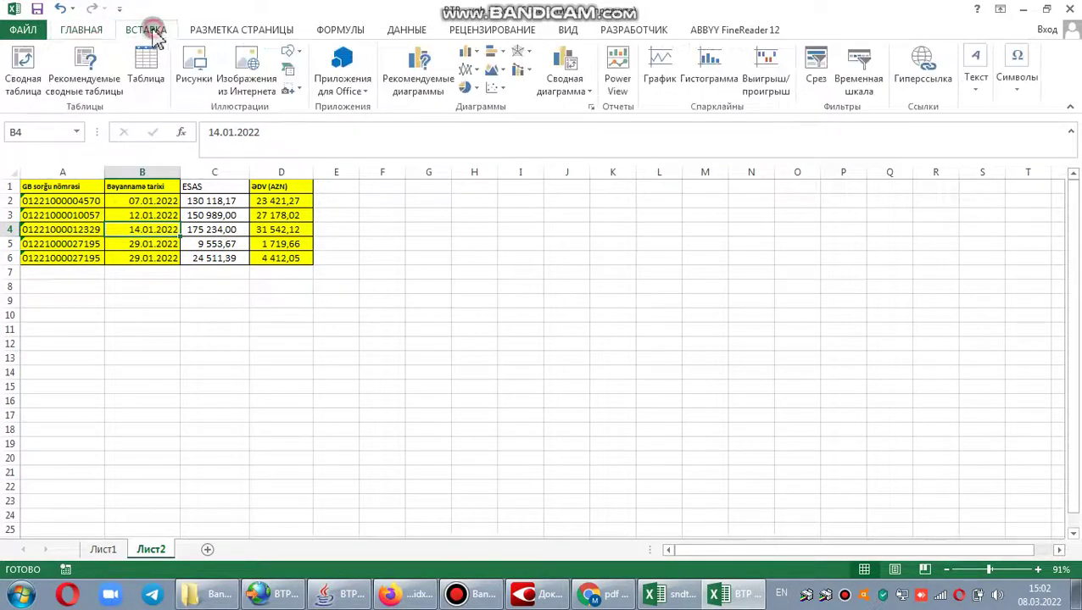
{"action": "left_click", "coordinate": [21, 70]}
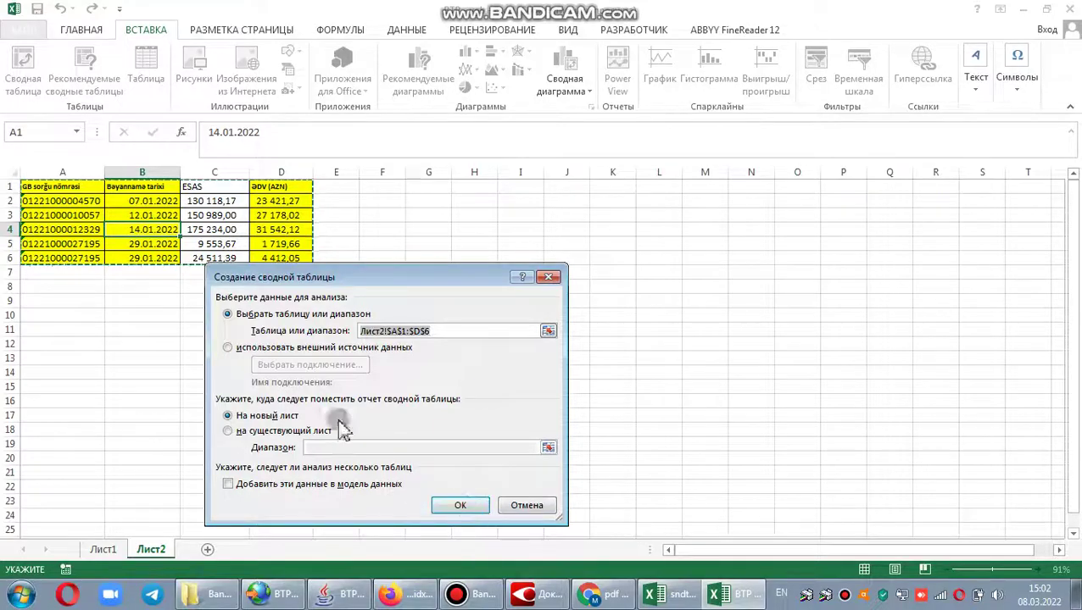
{"action": "left_click", "coordinate": [459, 505]}
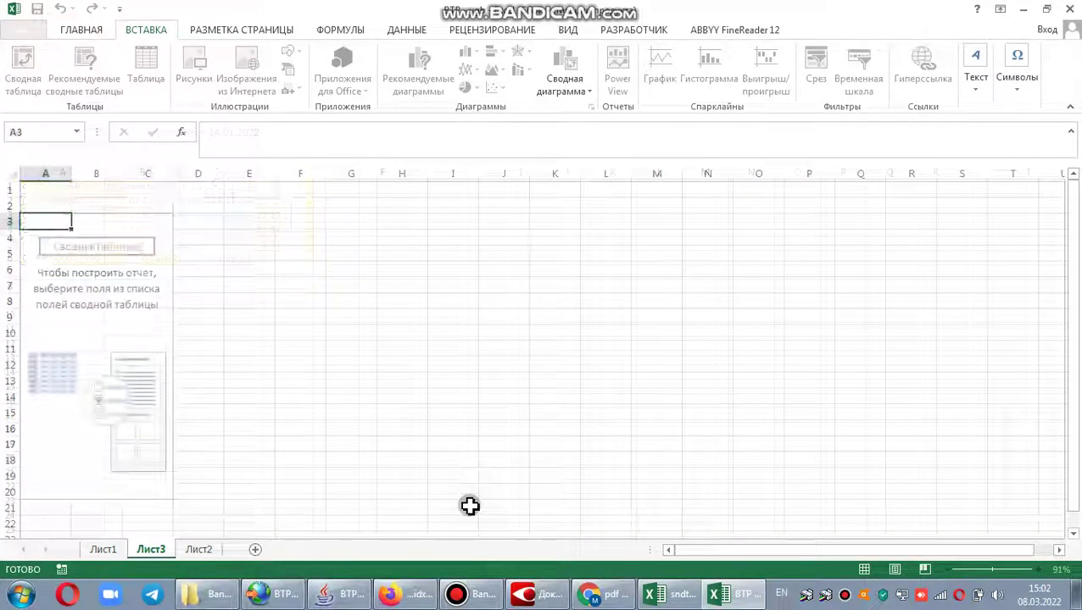
Add GB sorğu nömrəsi and Bəyannamə tarixi as pivot table rows, and ESAS and ƏDV (AZN) as summed values.
{"action": "left_click", "coordinate": [127, 314]}
{"action": "left_click_drag", "start_coordinate": [924, 245], "coordinate": [942, 496]}
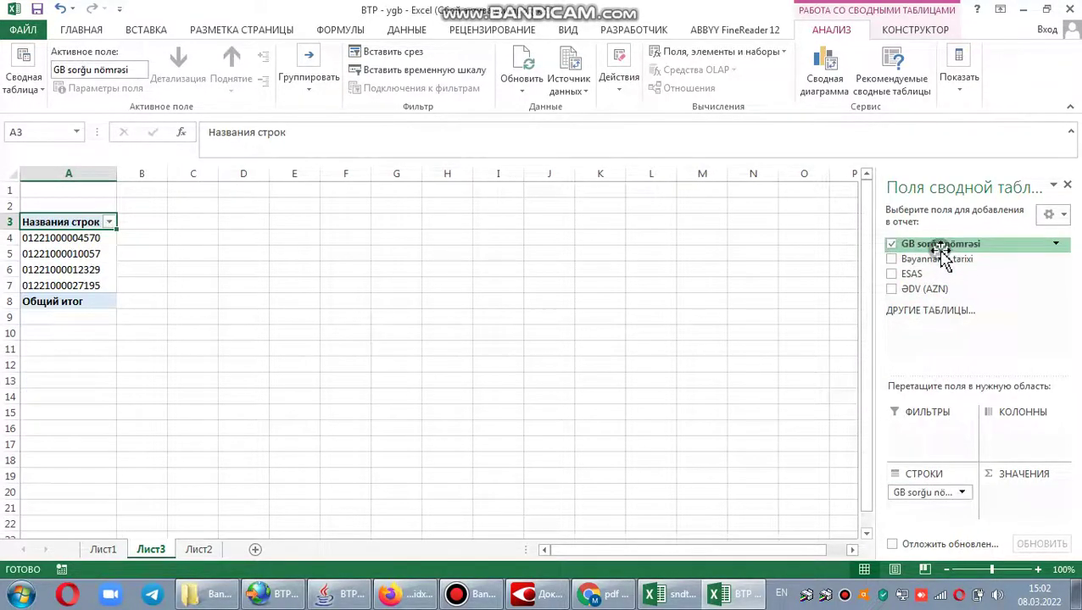
{"action": "left_click_drag", "start_coordinate": [940, 260], "coordinate": [932, 513]}
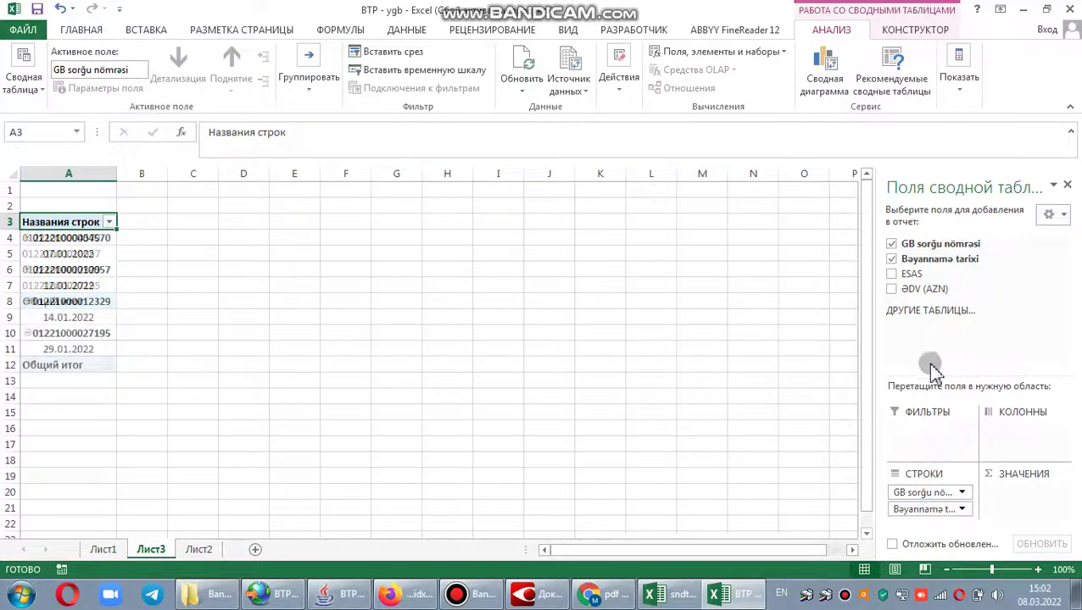
{"action": "left_click_drag", "start_coordinate": [917, 275], "coordinate": [1031, 509]}
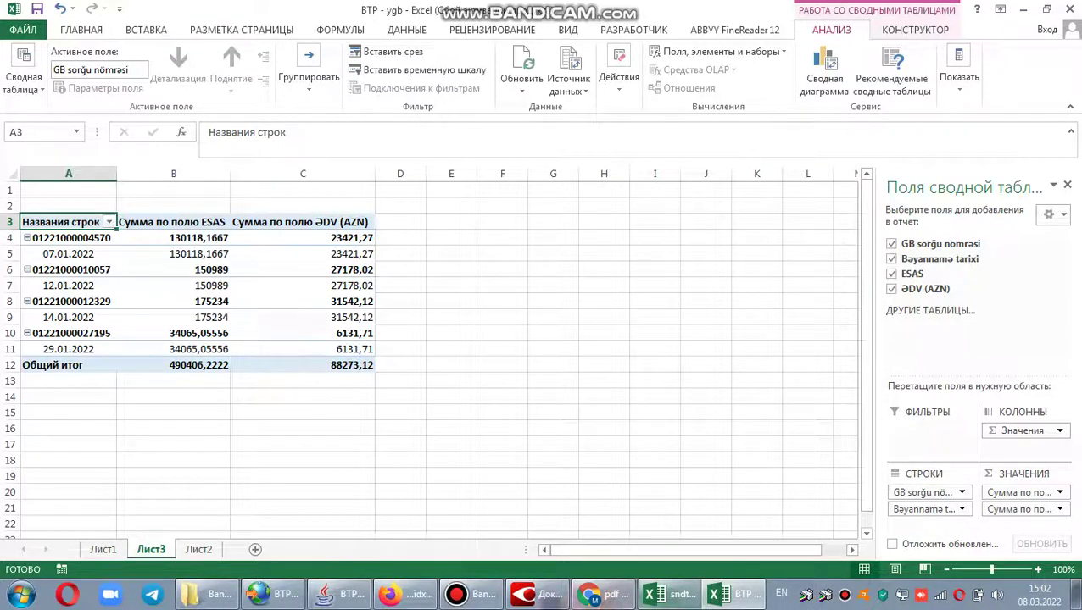
{"action": "left_click", "coordinate": [475, 596]}
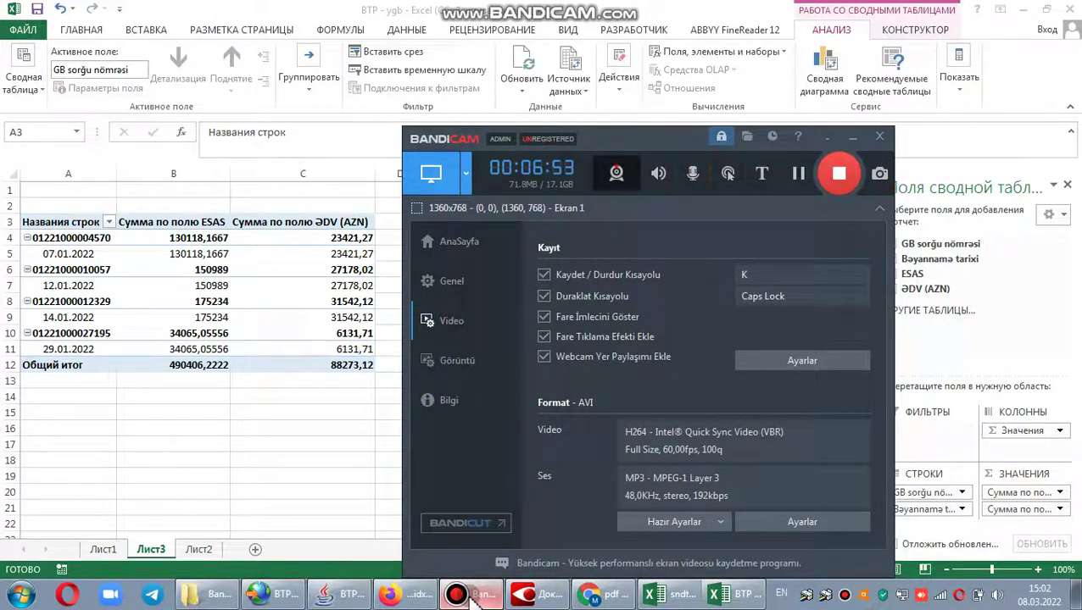
{"action": "key", "text": "alt+Tab"}
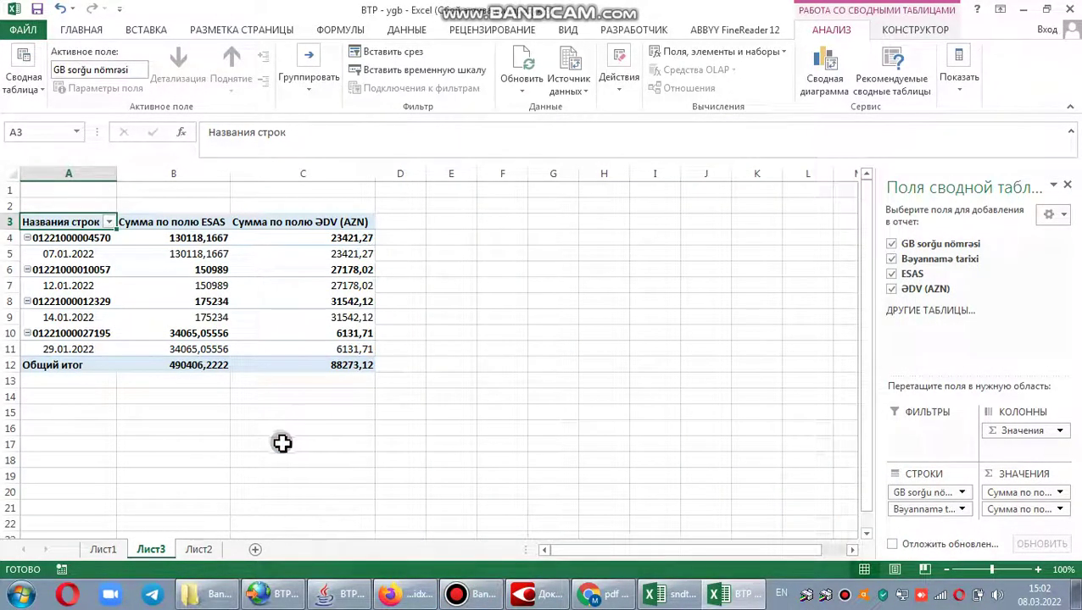
Copy the pivot table range A3:C11, without the grand total, from Лист3 into cell A1 of a new worksheet.
{"action": "left_click", "coordinate": [198, 549]}
{"action": "left_click", "coordinate": [255, 551]}
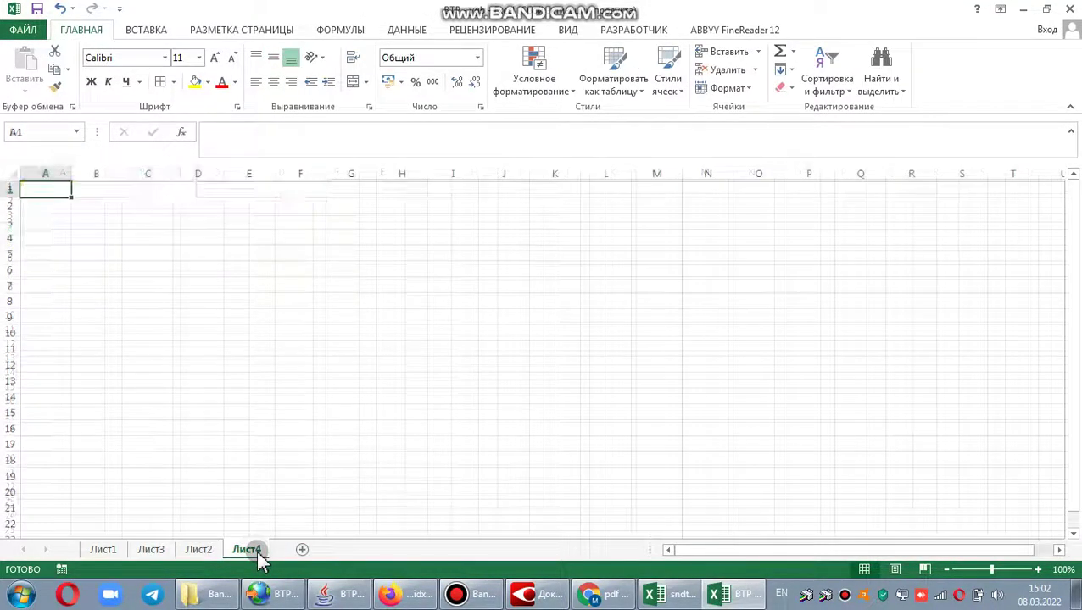
{"action": "left_click", "coordinate": [151, 549]}
{"action": "left_click_drag", "start_coordinate": [78, 223], "coordinate": [351, 347]}
{"action": "right_click", "coordinate": [348, 345]}
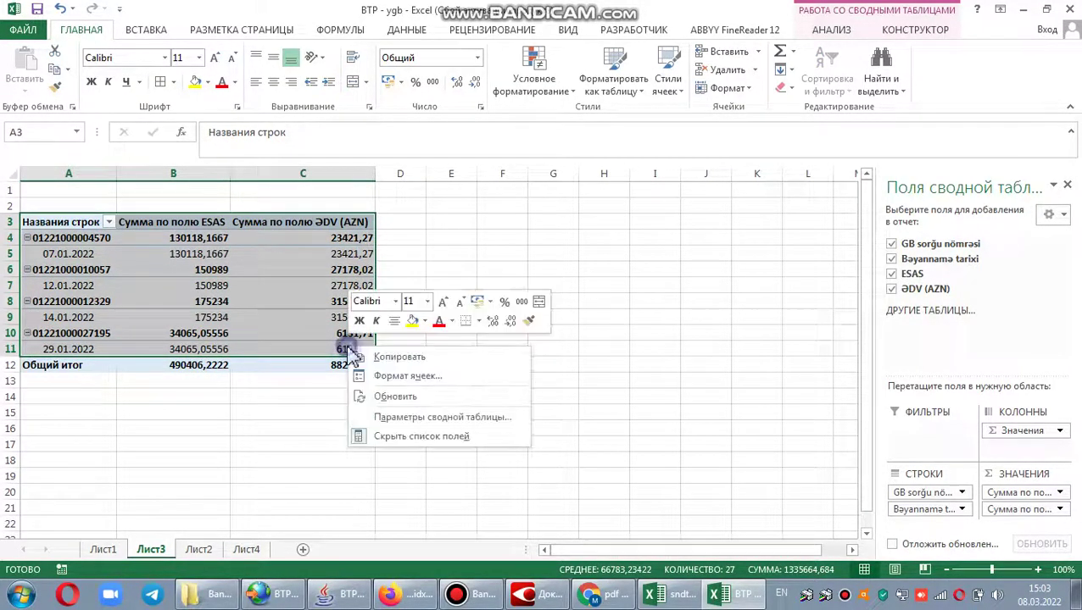
{"action": "left_click", "coordinate": [387, 356]}
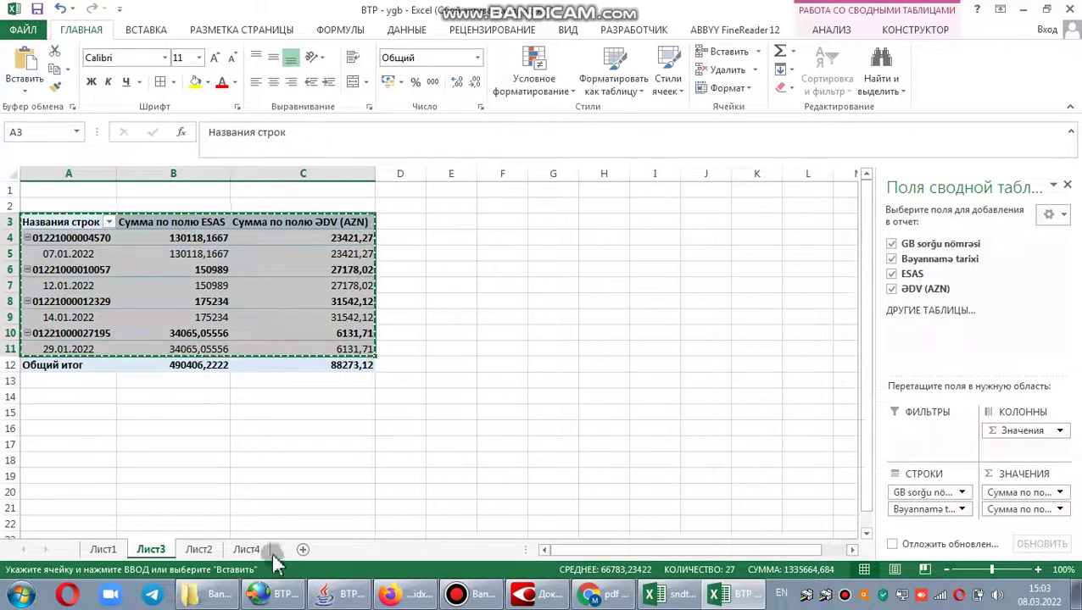
{"action": "left_click", "coordinate": [246, 549]}
{"action": "right_click", "coordinate": [59, 189]}
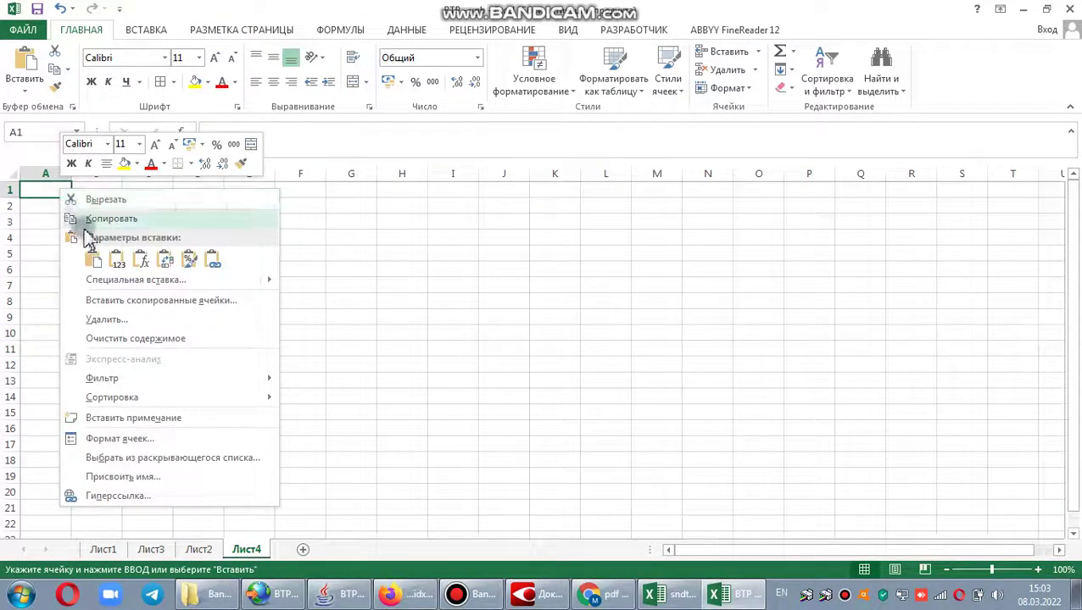
{"action": "mouse_move", "coordinate": [89, 282]}
{"action": "left_click", "coordinate": [322, 328]}
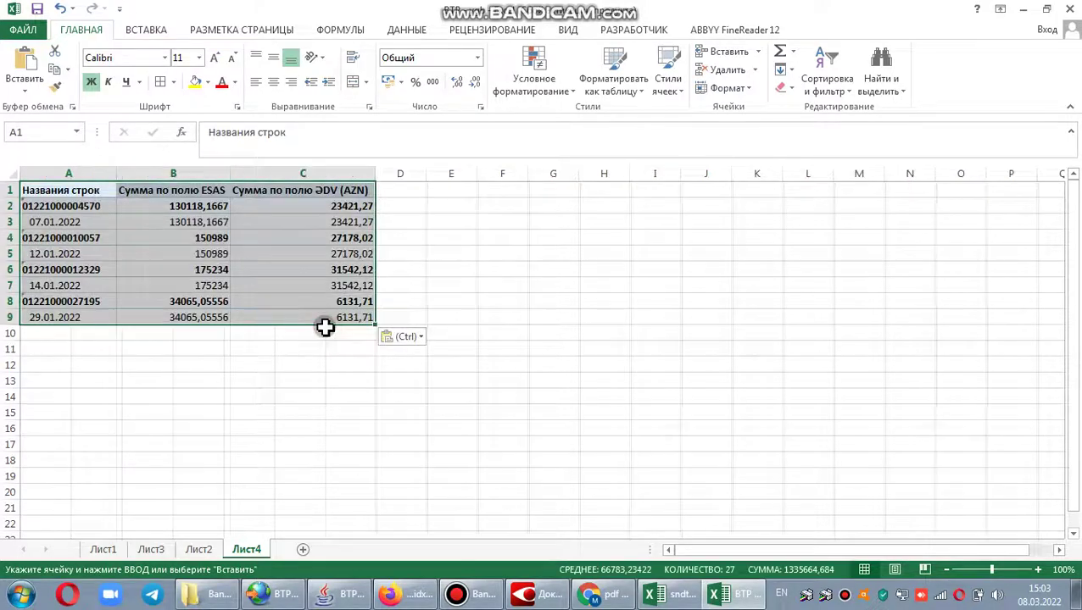
{"action": "left_click", "coordinate": [255, 429]}
Insert an empty column B before the ESAS sums on Лист4.
{"action": "left_click", "coordinate": [184, 172]}
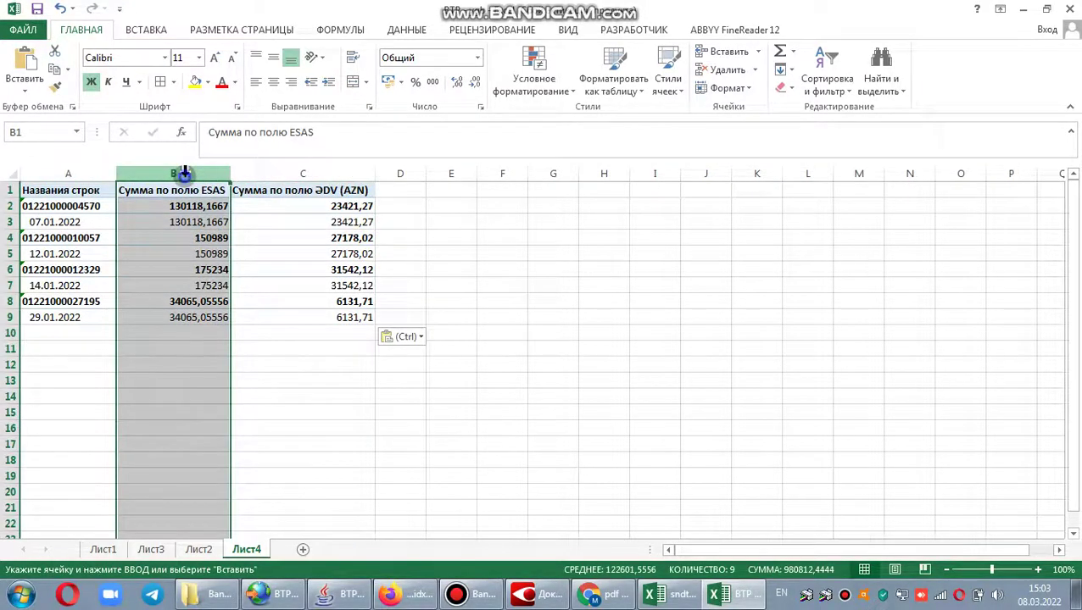
{"action": "right_click", "coordinate": [184, 172]}
{"action": "left_click", "coordinate": [235, 285]}
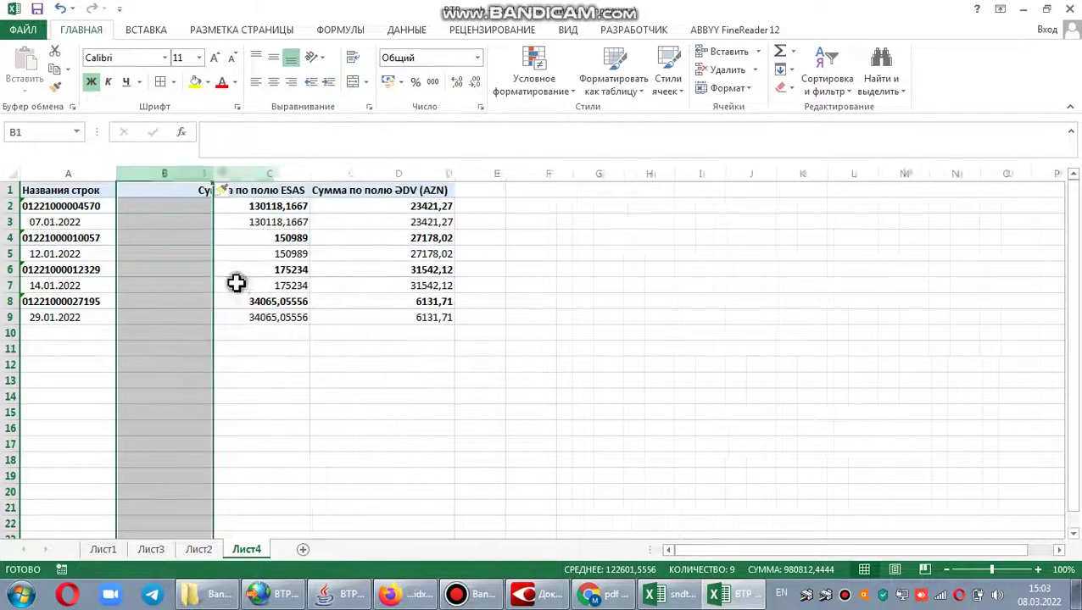
Enter =A3 in B2 and repeat the B2:B3 pattern down to B9, putting each date beside its declaration number.
{"action": "left_click", "coordinate": [157, 206]}
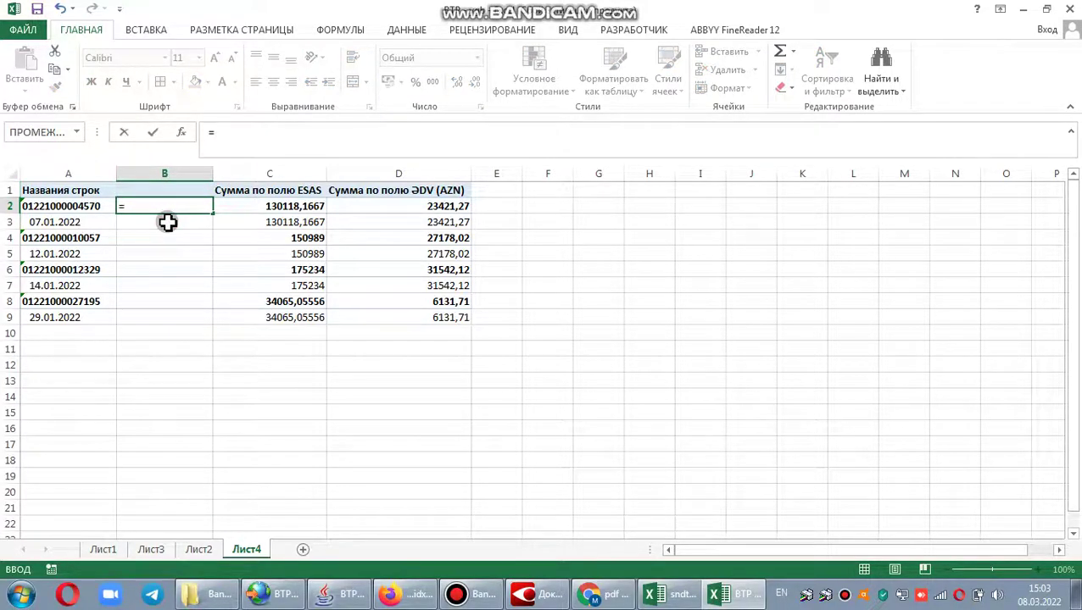
{"action": "type", "text": "="}
{"action": "left_click", "coordinate": [100, 223]}
{"action": "key", "text": "Return"}
{"action": "left_click_drag", "start_coordinate": [185, 206], "coordinate": [198, 322]}
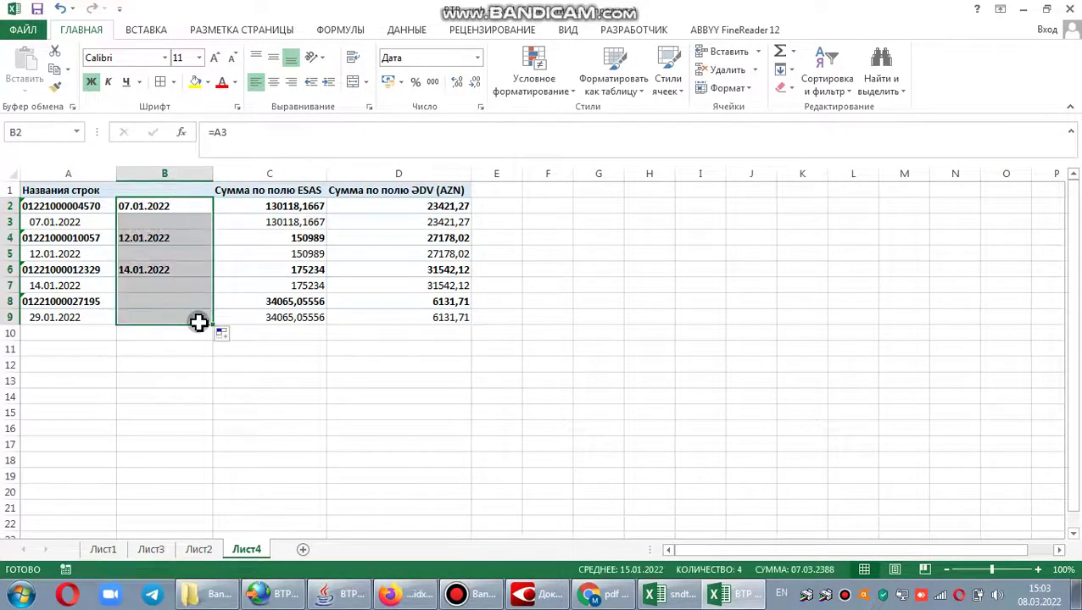
{"action": "left_click", "coordinate": [165, 209]}
Replace the date formulas in column B of Лист4 with their values.
{"action": "left_click", "coordinate": [162, 173]}
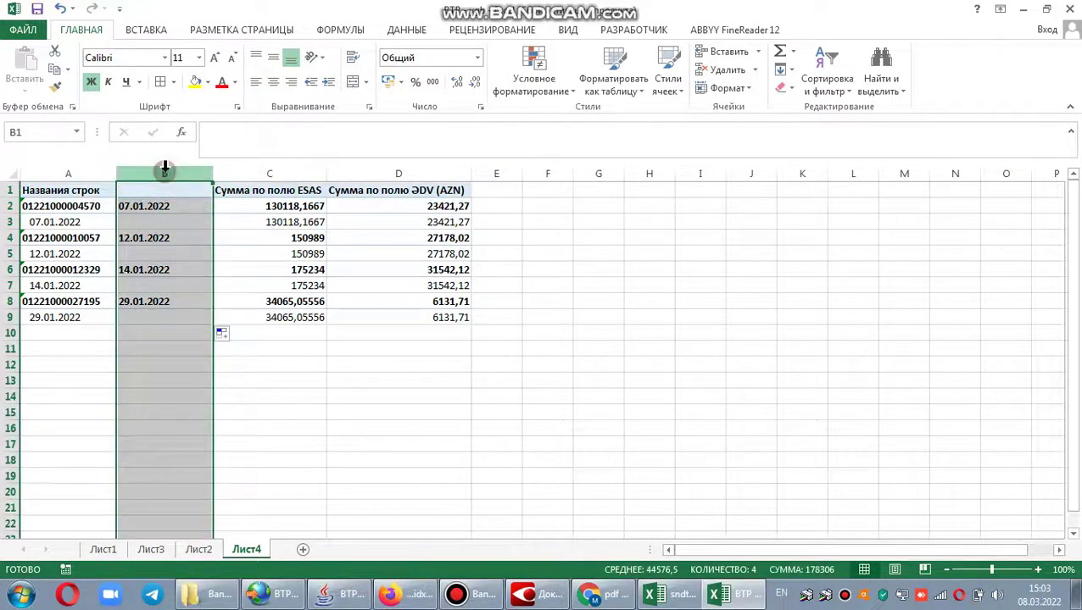
{"action": "right_click", "coordinate": [167, 176]}
{"action": "left_click", "coordinate": [230, 203]}
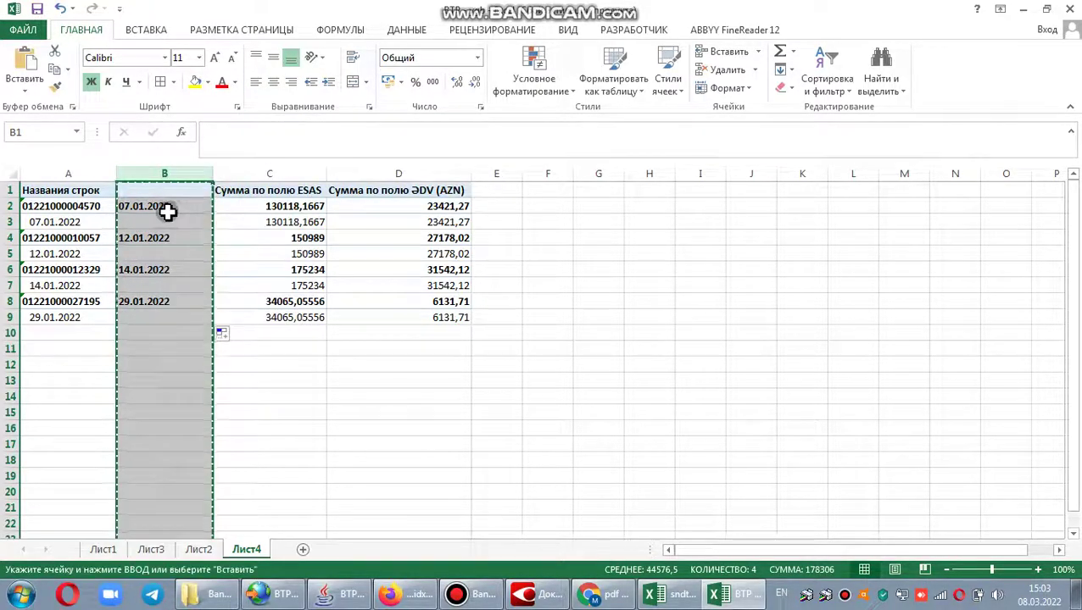
{"action": "right_click", "coordinate": [172, 194]}
{"action": "left_click", "coordinate": [229, 265]}
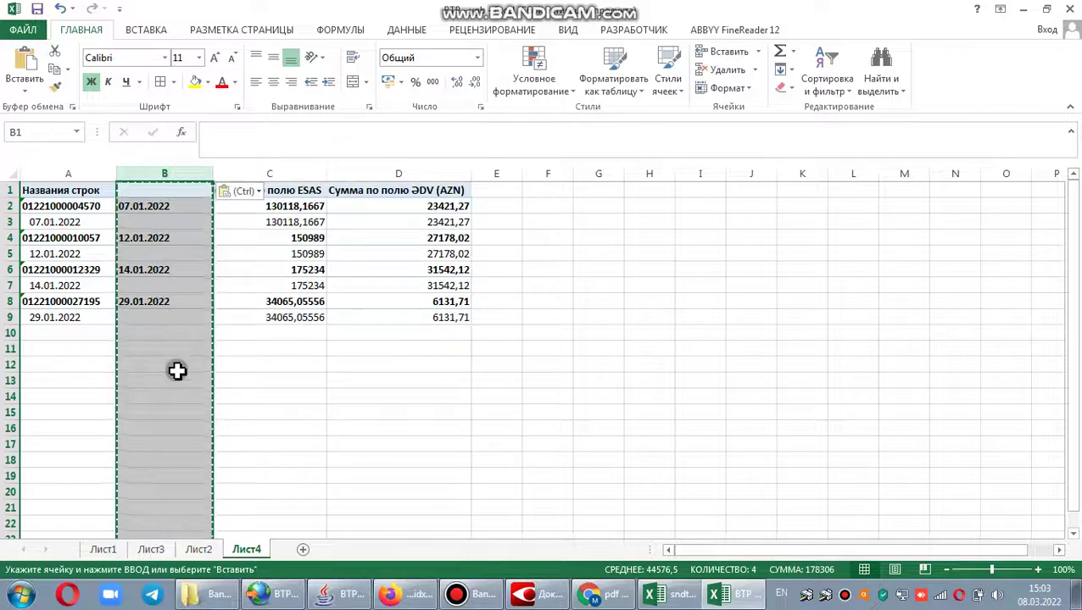
{"action": "double_click", "coordinate": [174, 365]}
{"action": "left_click", "coordinate": [244, 363]}
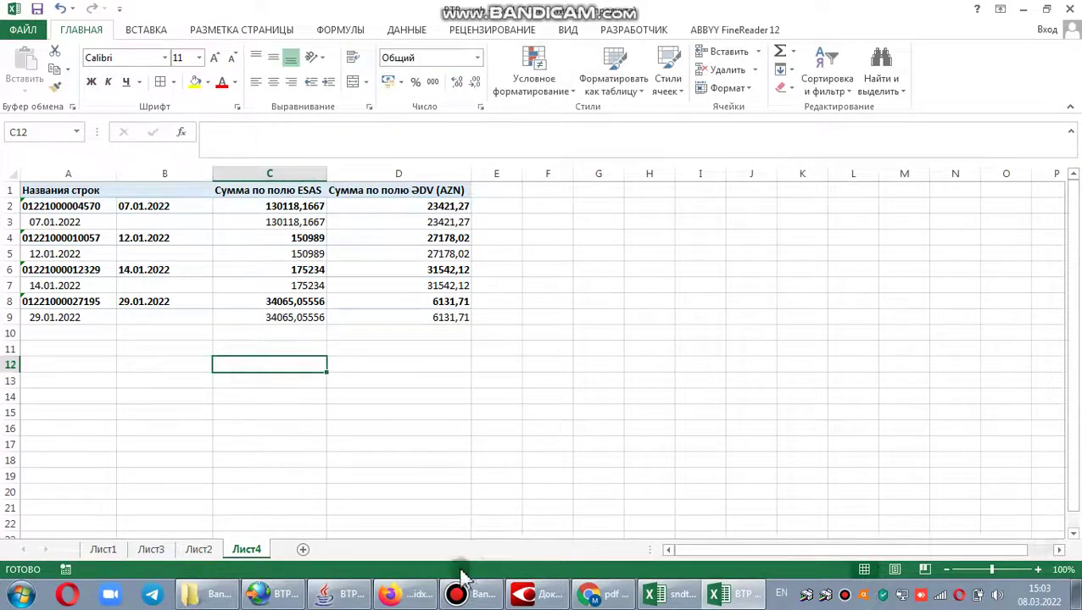
{"action": "left_click", "coordinate": [471, 595]}
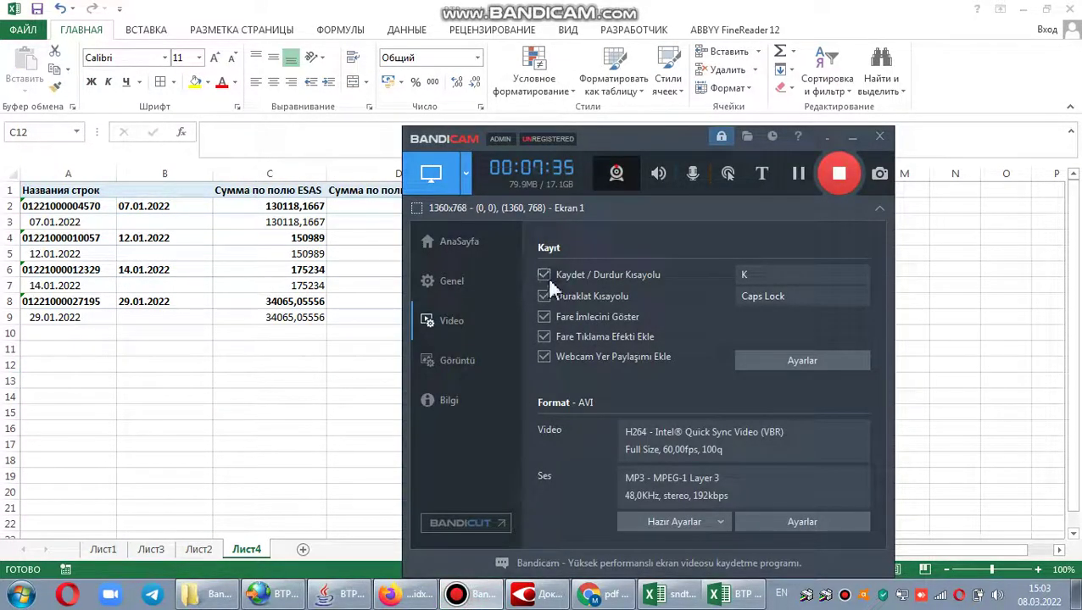
{"action": "left_click", "coordinate": [267, 471]}
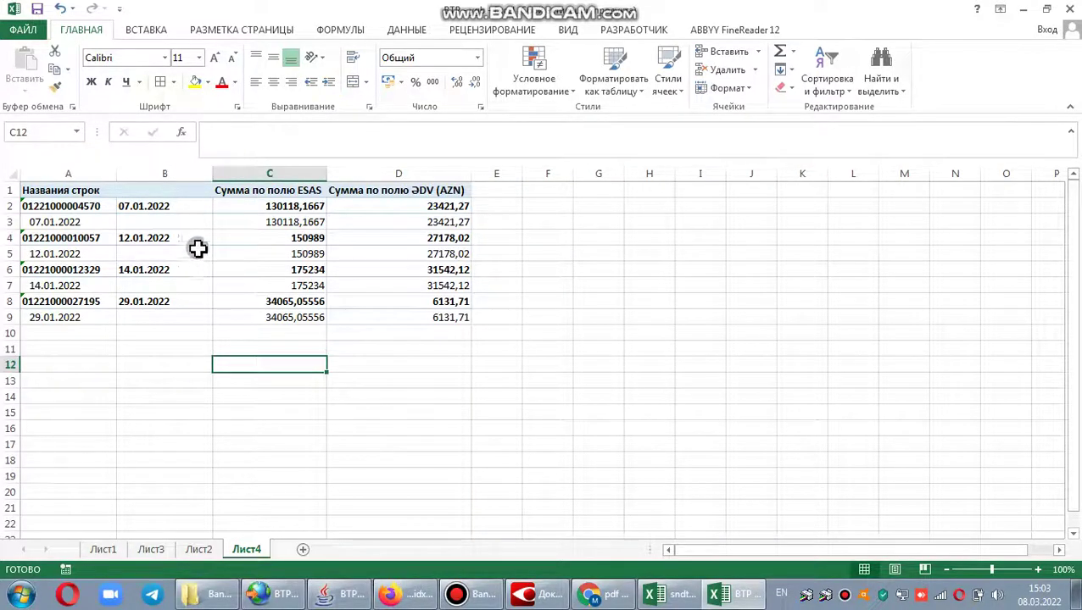
Add a filter to header row 1 and exclude the blank entries of column B.
{"action": "left_click", "coordinate": [7, 190]}
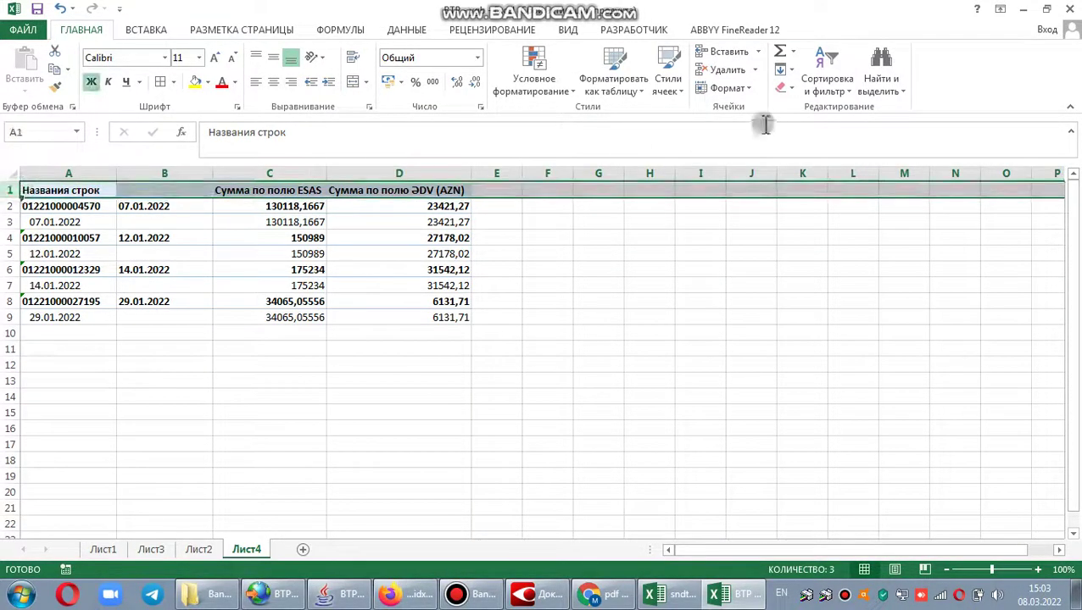
{"action": "left_click", "coordinate": [827, 81]}
{"action": "left_click", "coordinate": [842, 167]}
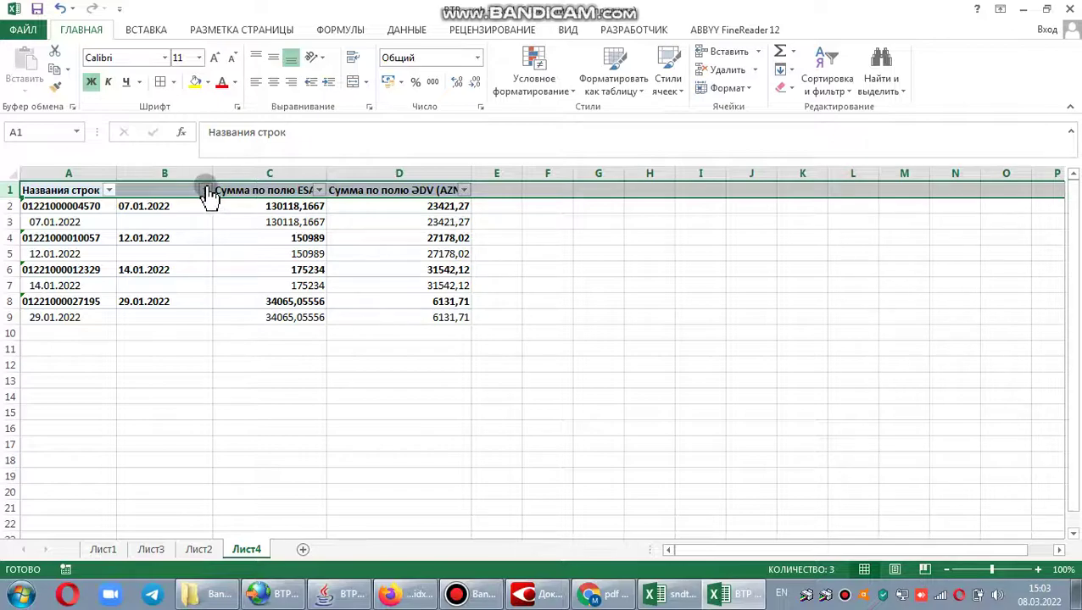
{"action": "left_click", "coordinate": [205, 190]}
{"action": "left_click", "coordinate": [75, 436]}
{"action": "left_click", "coordinate": [123, 493]}
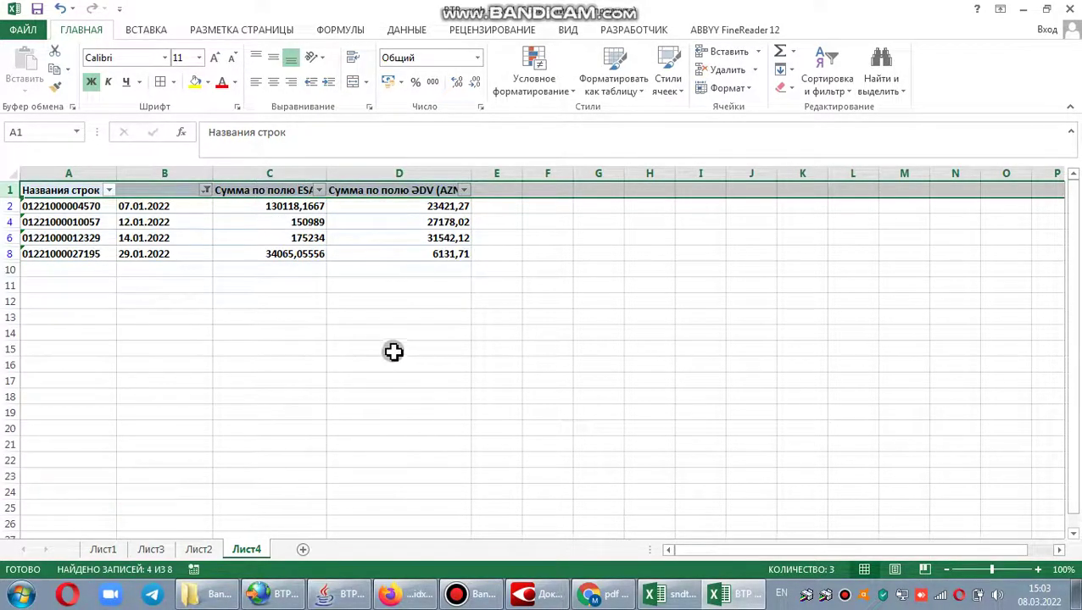
{"action": "left_click", "coordinate": [392, 352]}
Apply the comma-style accounting number format to the filtered ESAS and ƏDV amounts in C2:D8.
{"action": "left_click_drag", "start_coordinate": [298, 206], "coordinate": [430, 248]}
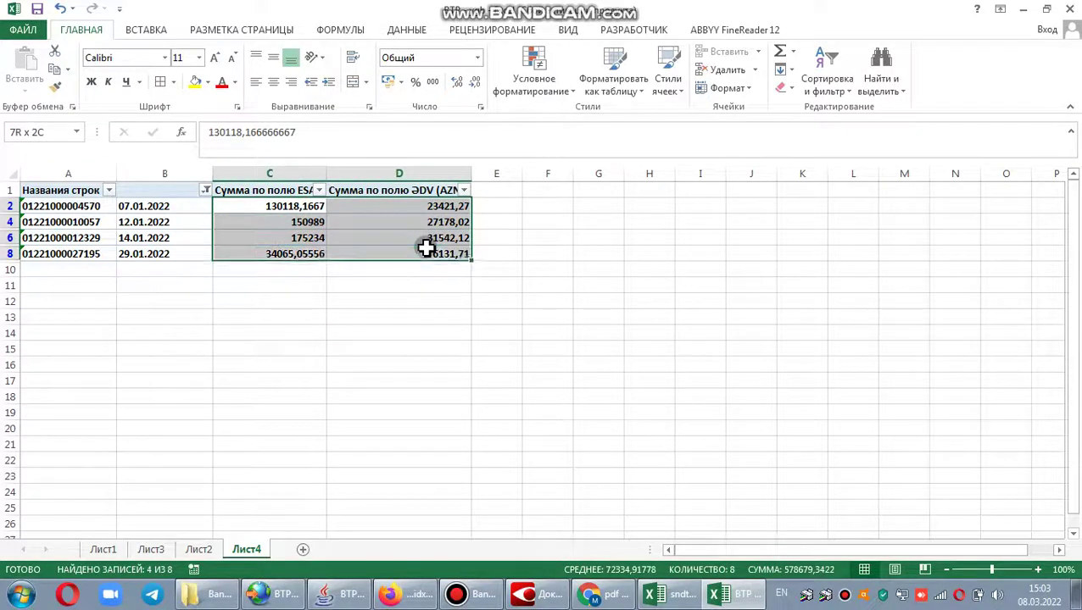
{"action": "left_click", "coordinate": [430, 83]}
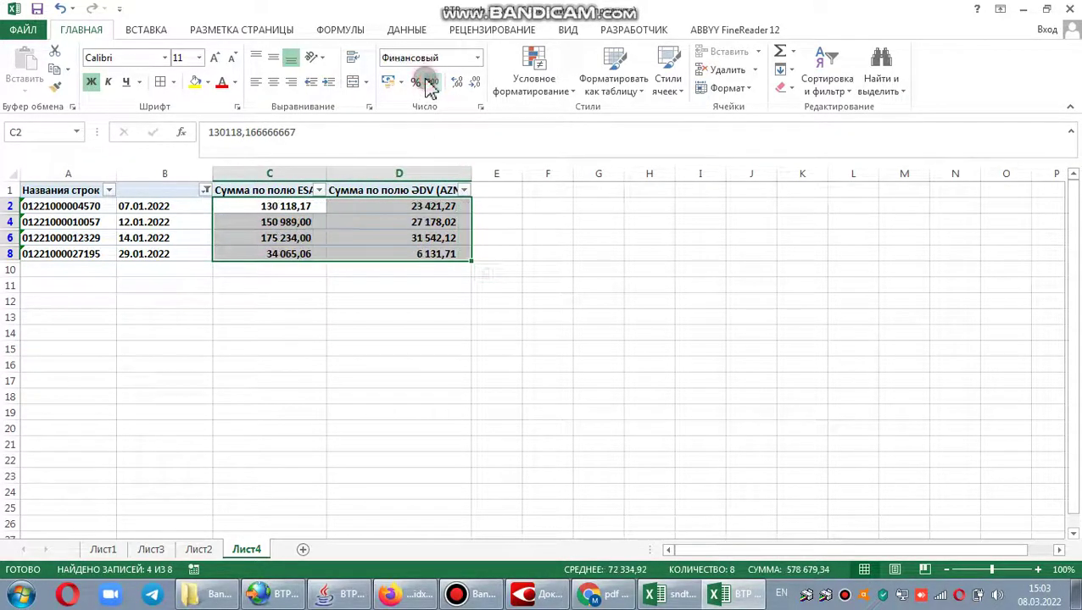
{"action": "left_click", "coordinate": [279, 367]}
Copy the filtered declaration rows A2:D8 from Лист4 into Лист1 starting at A8, keeping the source column widths.
{"action": "left_click_drag", "start_coordinate": [76, 206], "coordinate": [410, 256]}
{"action": "right_click", "coordinate": [414, 255]}
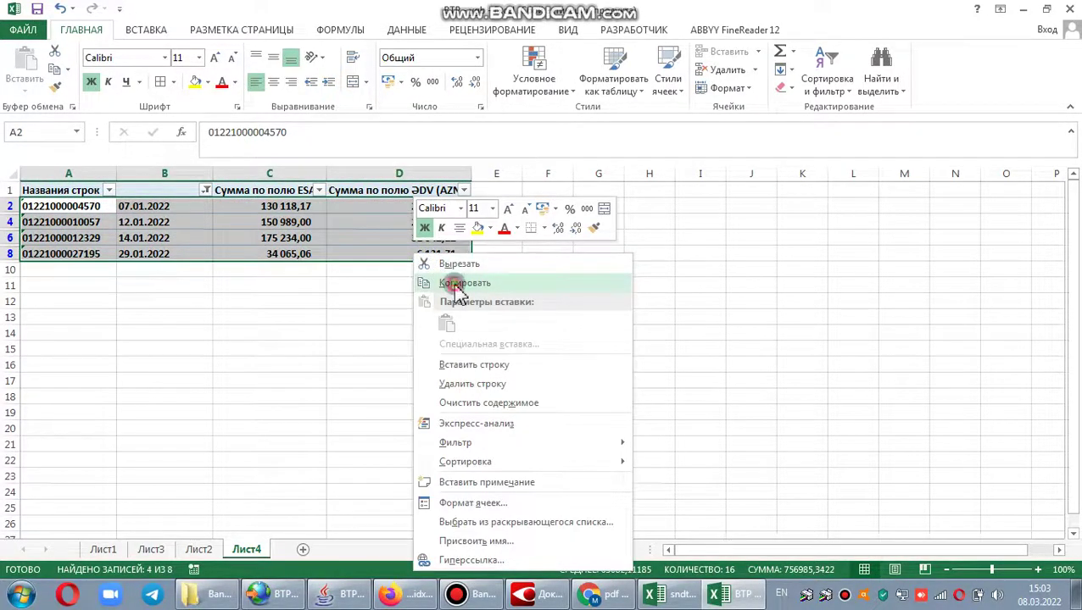
{"action": "left_click", "coordinate": [447, 282]}
{"action": "mouse_move", "coordinate": [339, 598]}
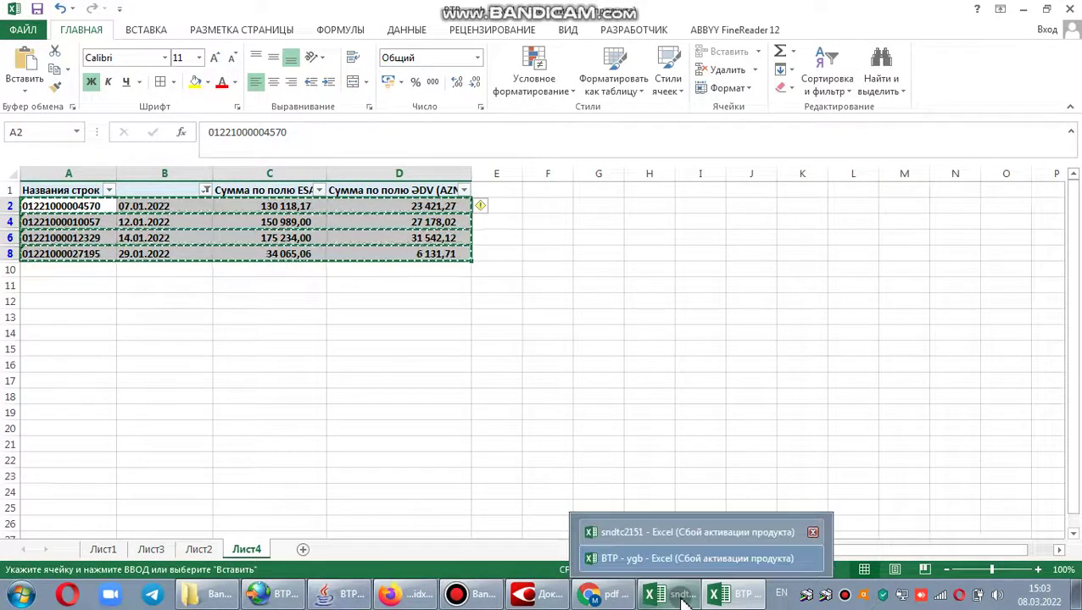
{"action": "left_click", "coordinate": [103, 550]}
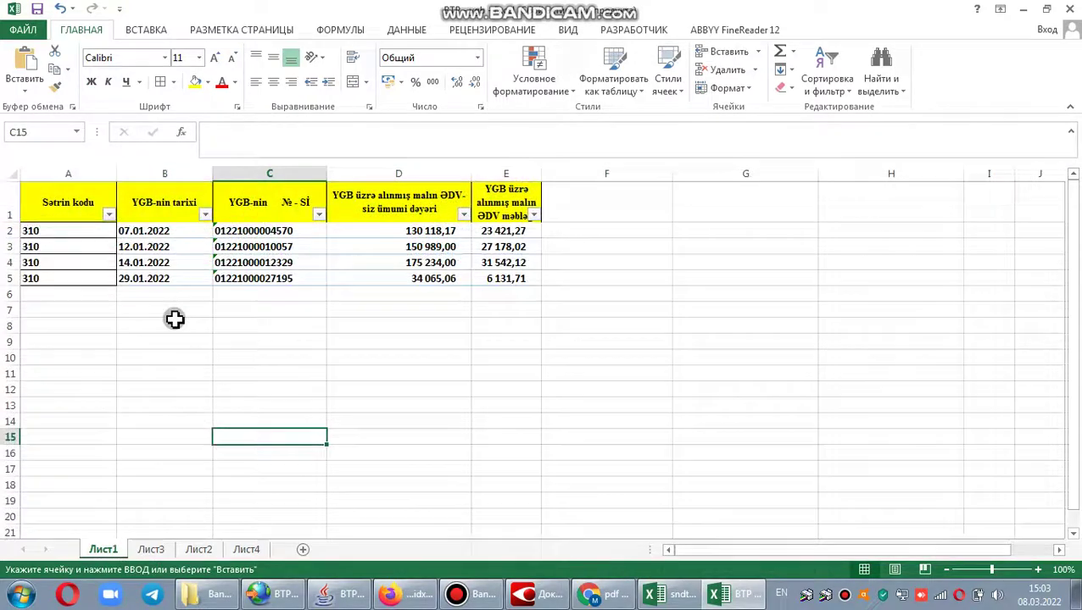
{"action": "right_click", "coordinate": [78, 325]}
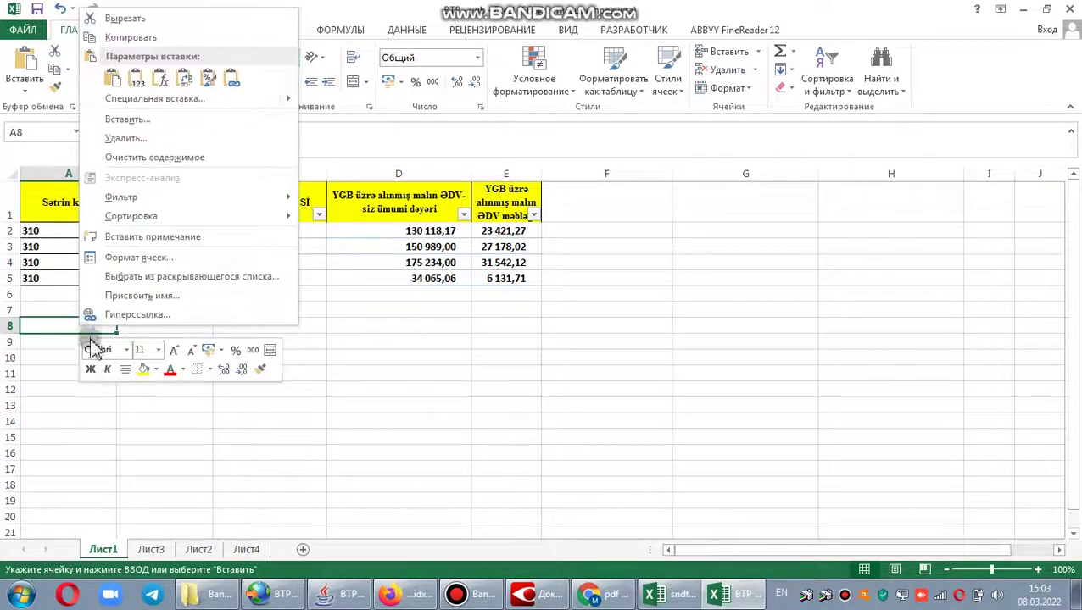
{"action": "mouse_move", "coordinate": [192, 104]}
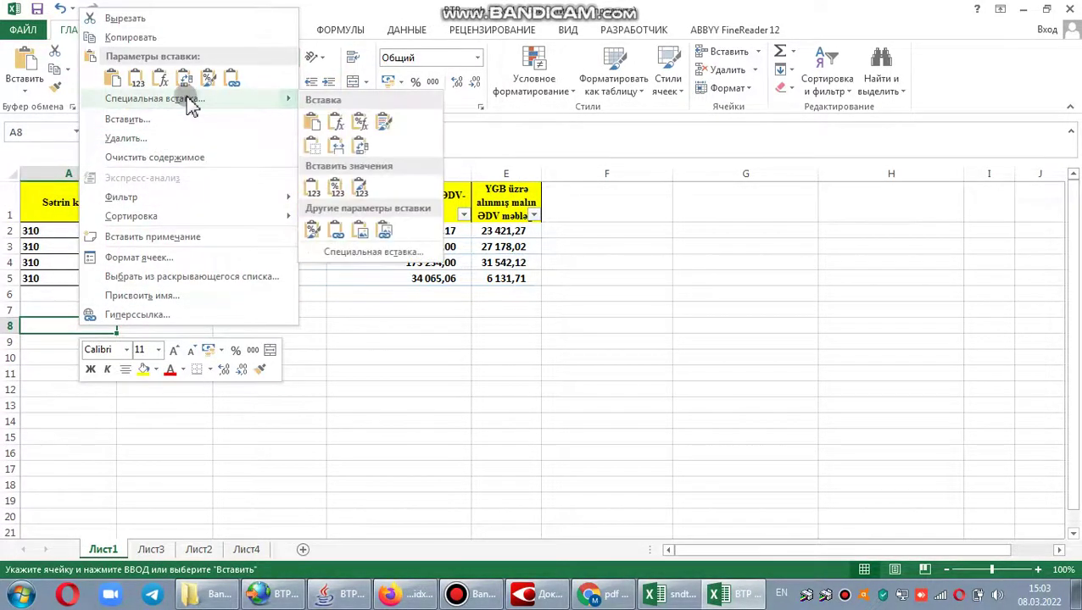
{"action": "left_click", "coordinate": [335, 146]}
Move the pasted amounts to D8:E11 and the declaration numbers to C8:C11 to match the Лист1 headers.
{"action": "left_click_drag", "start_coordinate": [272, 326], "coordinate": [466, 370]}
{"action": "left_click_drag", "start_coordinate": [343, 386], "coordinate": [497, 370]}
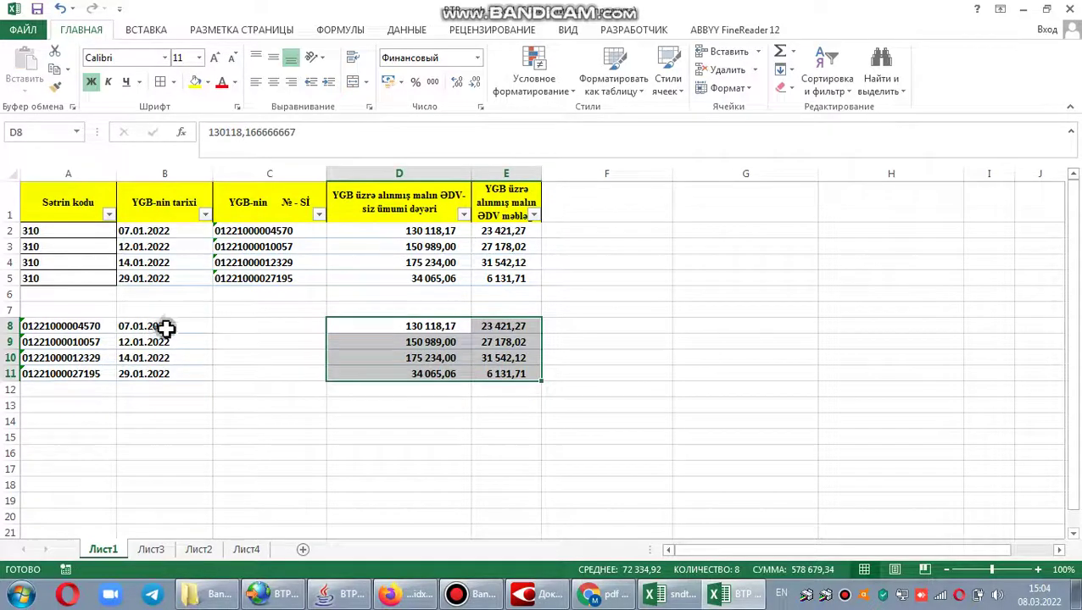
{"action": "left_click_drag", "start_coordinate": [49, 318], "coordinate": [271, 374]}
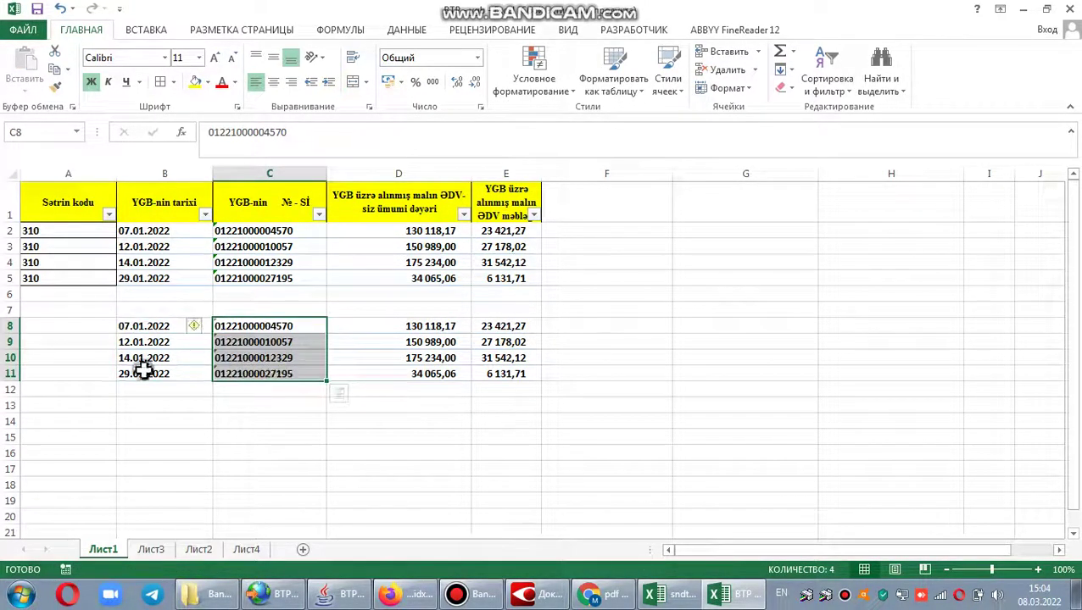
Fill the code 310 from A5 down to A11 and delete the old rows 2 to 7.
{"action": "left_click", "coordinate": [93, 278]}
{"action": "left_click_drag", "start_coordinate": [119, 289], "coordinate": [106, 379]}
{"action": "left_click_drag", "start_coordinate": [9, 310], "coordinate": [12, 231]}
{"action": "right_click", "coordinate": [12, 230]}
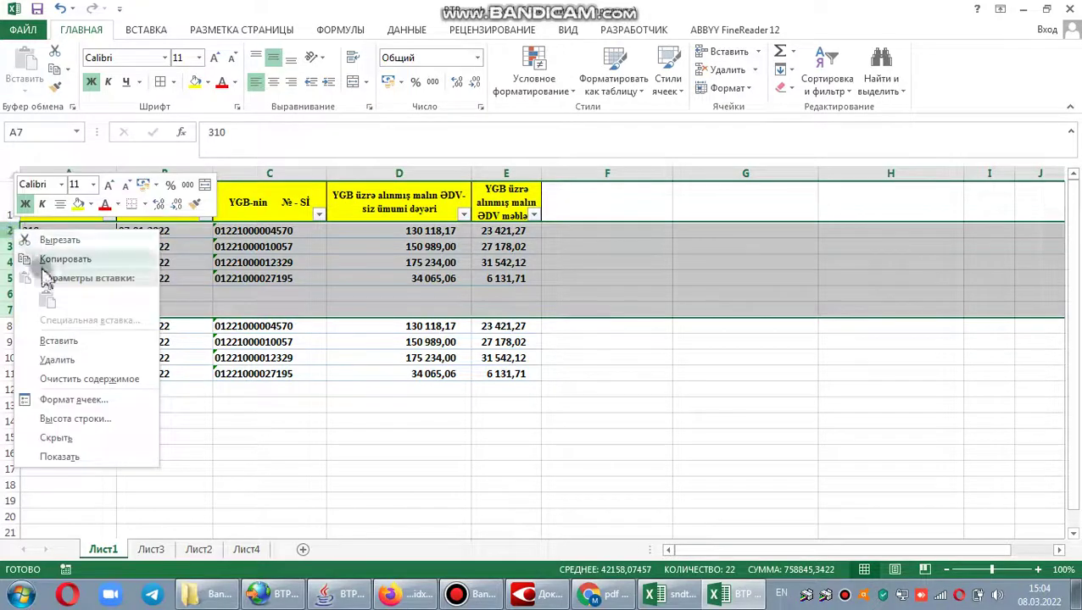
{"action": "left_click", "coordinate": [57, 360]}
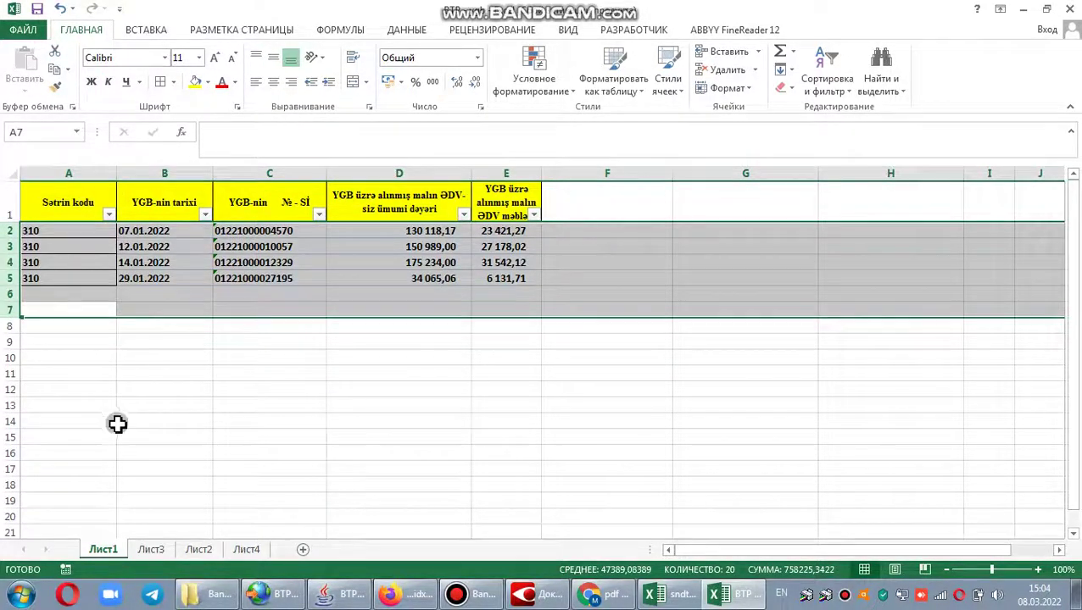
Delete the helper worksheets Лист3, Лист2 and Лист4 from the workbook.
{"action": "left_click_drag", "start_coordinate": [152, 555], "coordinate": [246, 555]}
{"action": "right_click", "coordinate": [246, 551]}
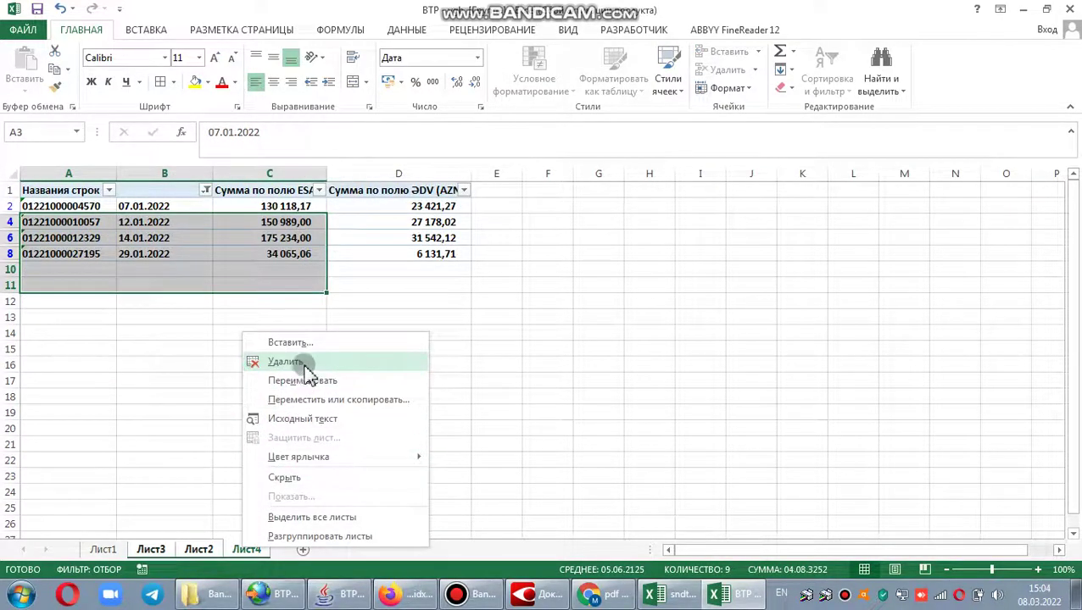
{"action": "left_click", "coordinate": [301, 362]}
{"action": "left_click", "coordinate": [500, 337]}
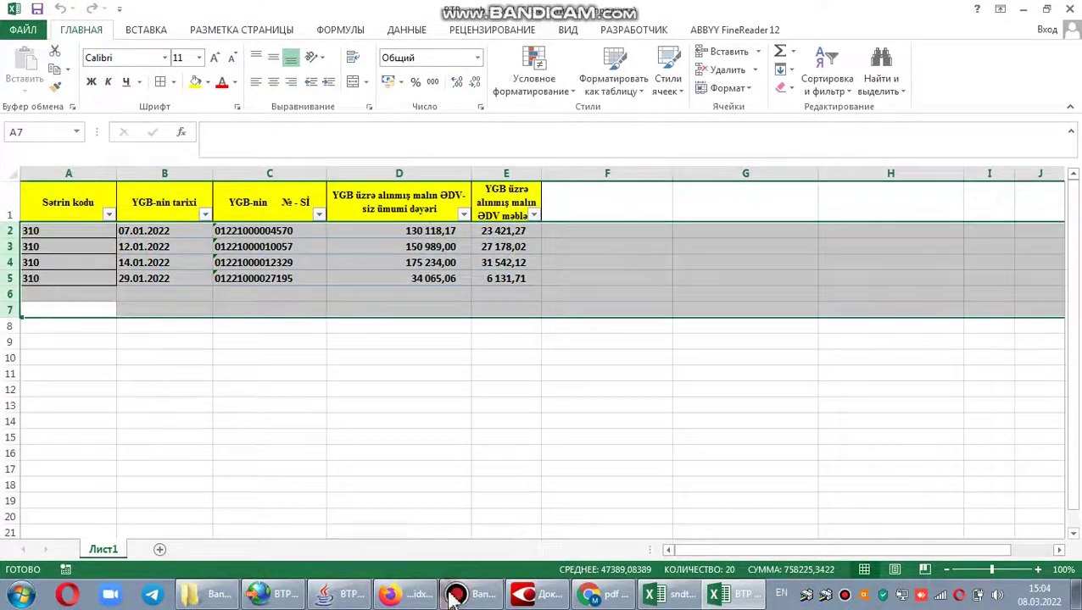
{"action": "left_click", "coordinate": [459, 596]}
{"action": "left_click", "coordinate": [276, 347]}
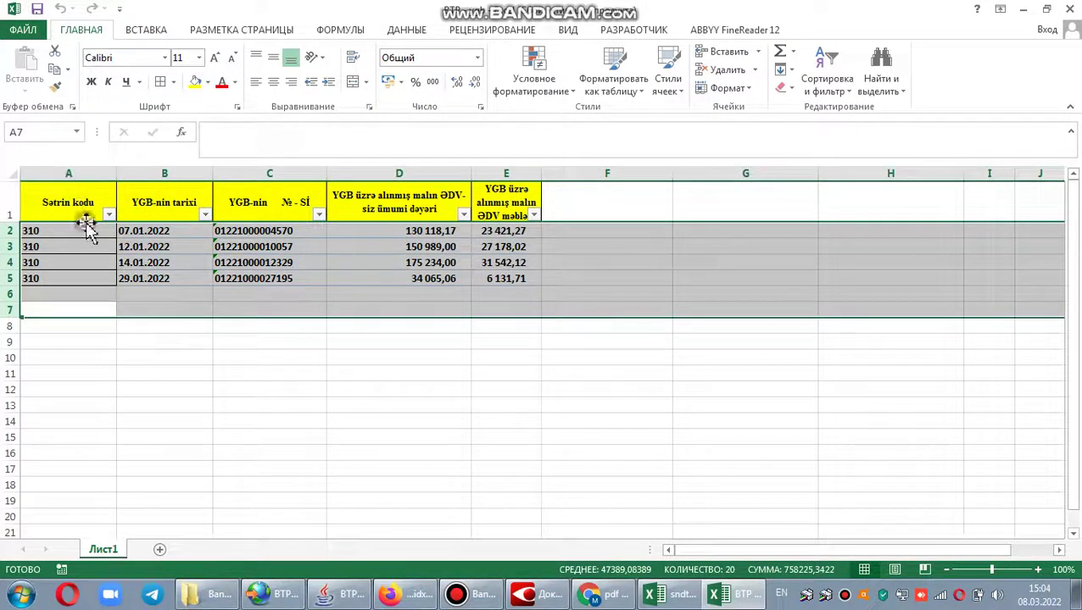
Check the final declaration rows A2:E5 and switch to the BTP program with the VAT declaration's Əlavə 1.
{"action": "left_click_drag", "start_coordinate": [95, 229], "coordinate": [498, 280]}
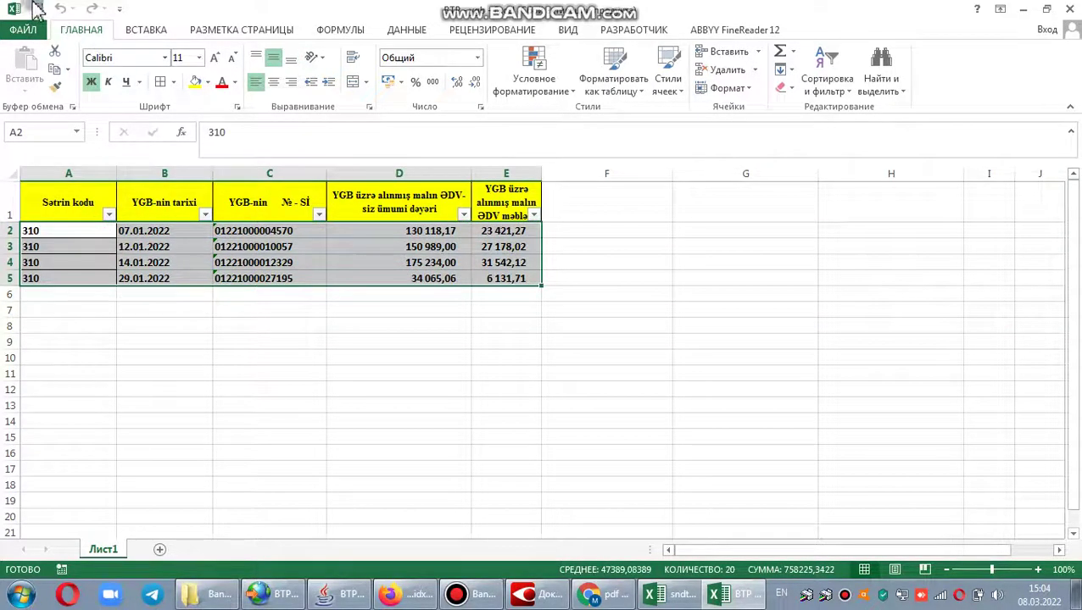
{"action": "left_click", "coordinate": [395, 386]}
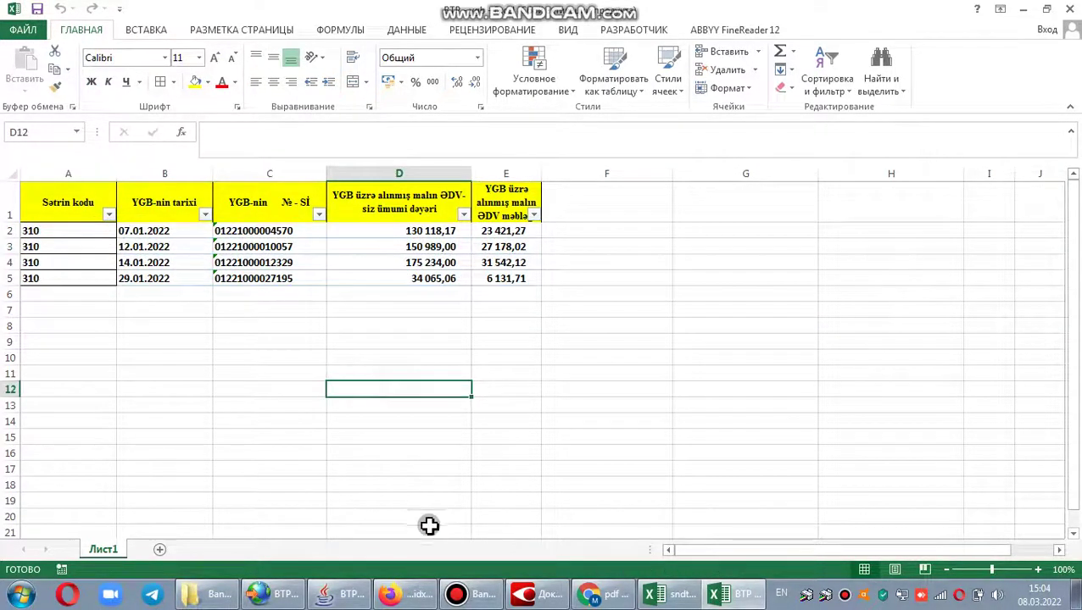
{"action": "left_click", "coordinate": [326, 593]}
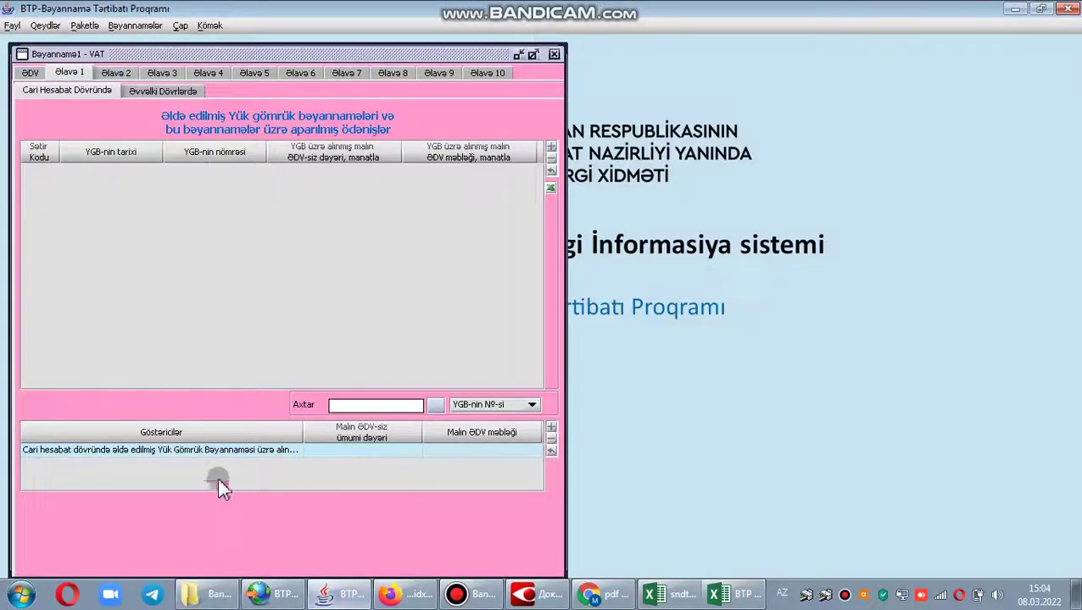
Import the BTP - ygb workbook from the desktop (Рабочий стол) into Əlavə 1 and delete the empty first row.
{"action": "left_click", "coordinate": [551, 188]}
{"action": "left_click", "coordinate": [631, 205]}
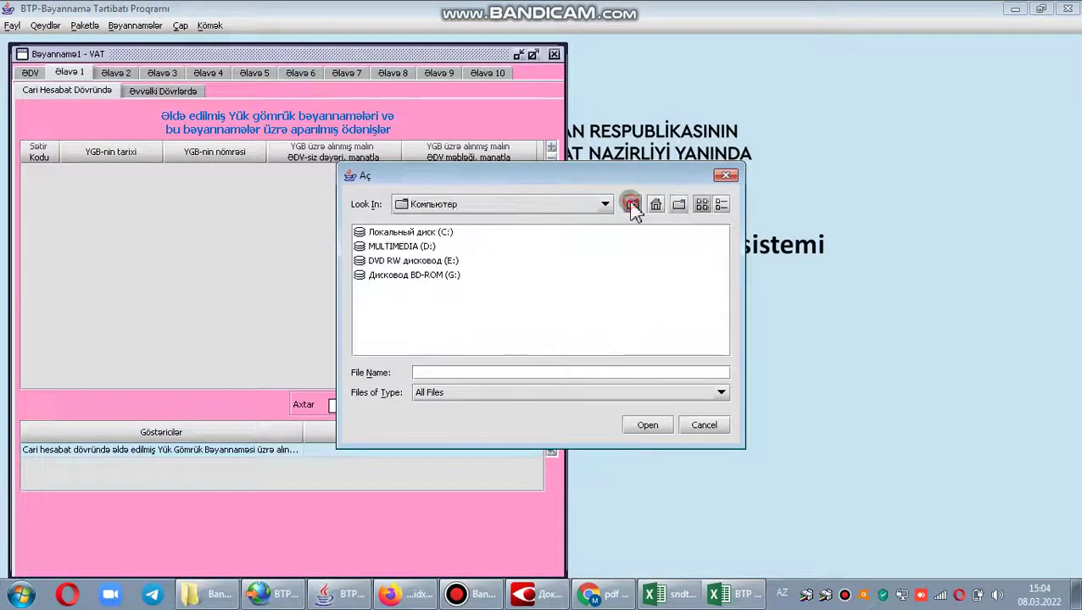
{"action": "left_click", "coordinate": [632, 205]}
{"action": "left_click_drag", "start_coordinate": [367, 350], "coordinate": [599, 370]}
{"action": "left_click", "coordinate": [607, 344]}
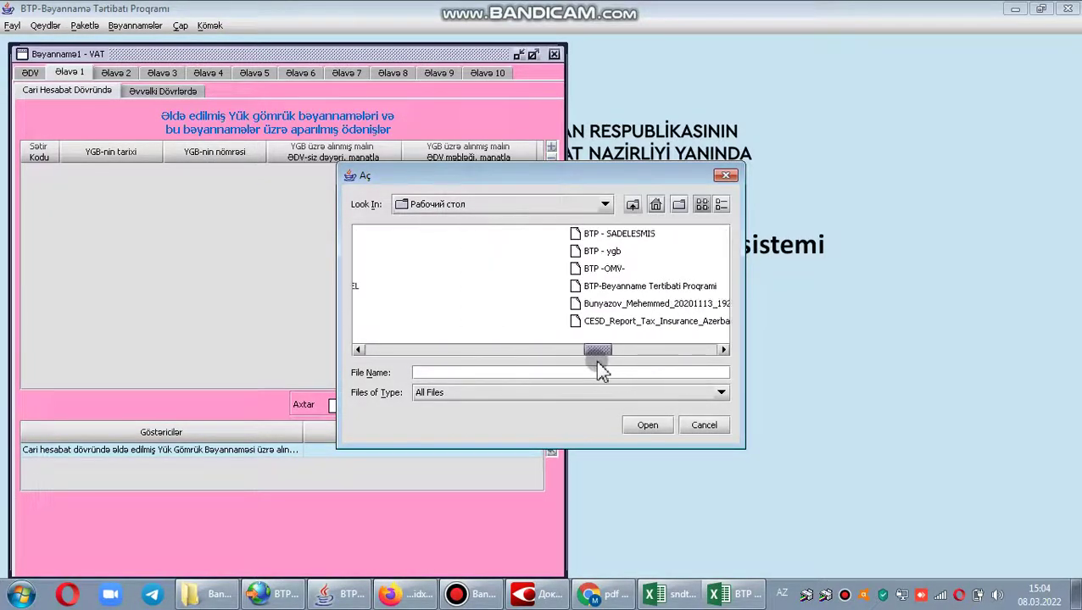
{"action": "left_click", "coordinate": [621, 250]}
{"action": "left_click", "coordinate": [647, 425]}
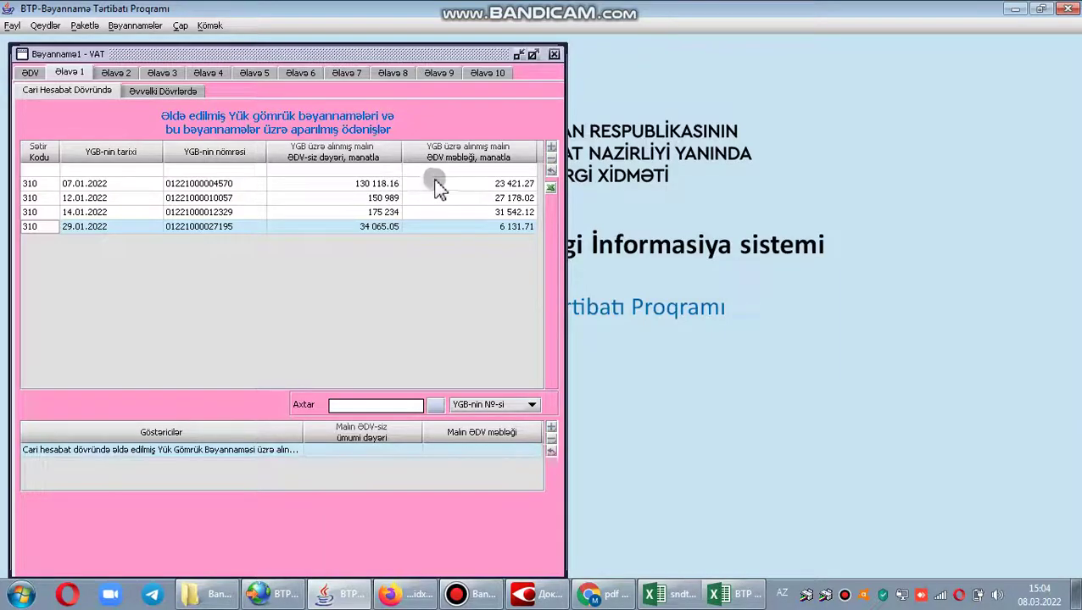
{"action": "left_click", "coordinate": [493, 173]}
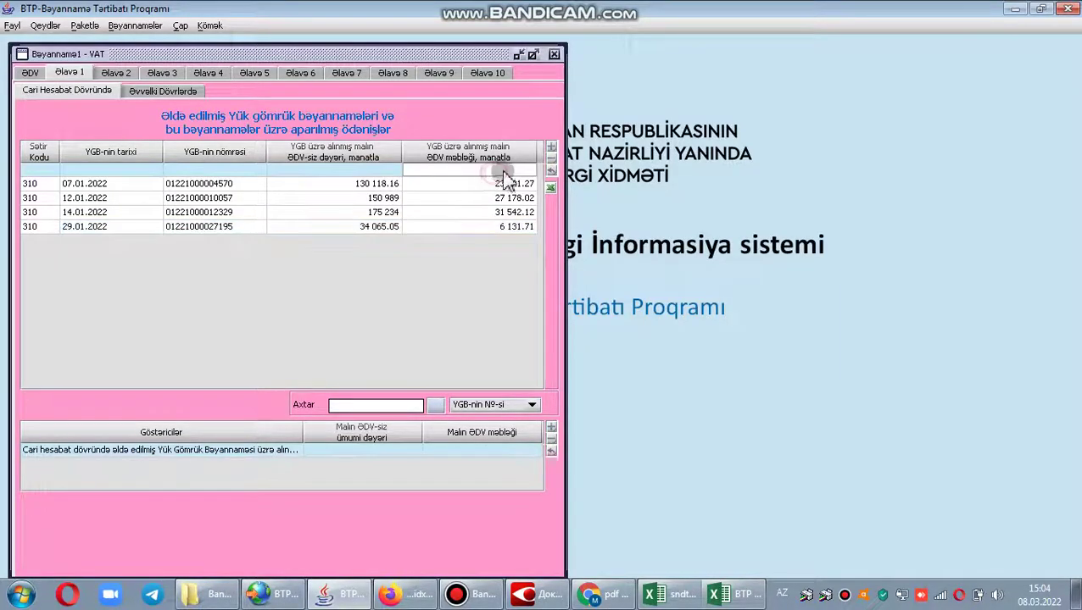
{"action": "left_click", "coordinate": [551, 160]}
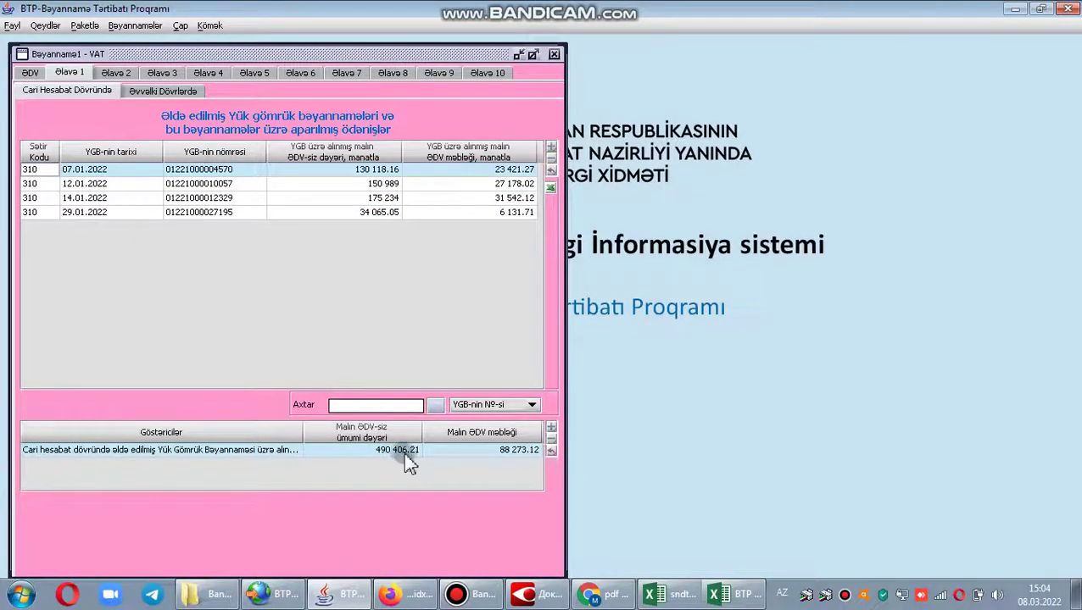
Check line 310 for taxable imports in the Əvəzləşdirilən section of the main ƏDV declaration.
{"action": "left_click", "coordinate": [30, 74]}
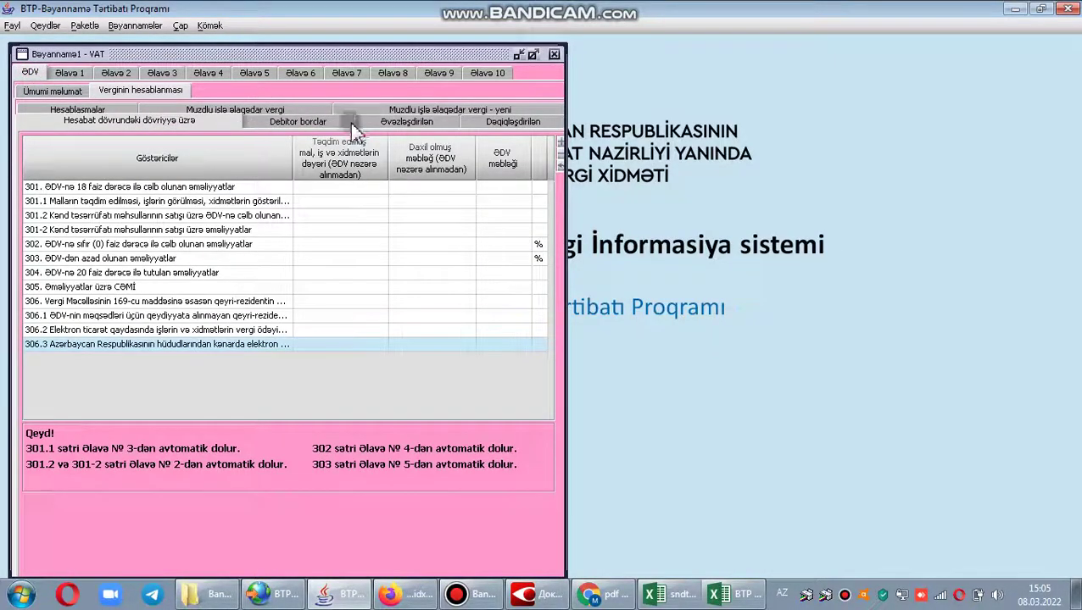
{"action": "left_click", "coordinate": [406, 122]}
{"action": "left_click", "coordinate": [411, 210]}
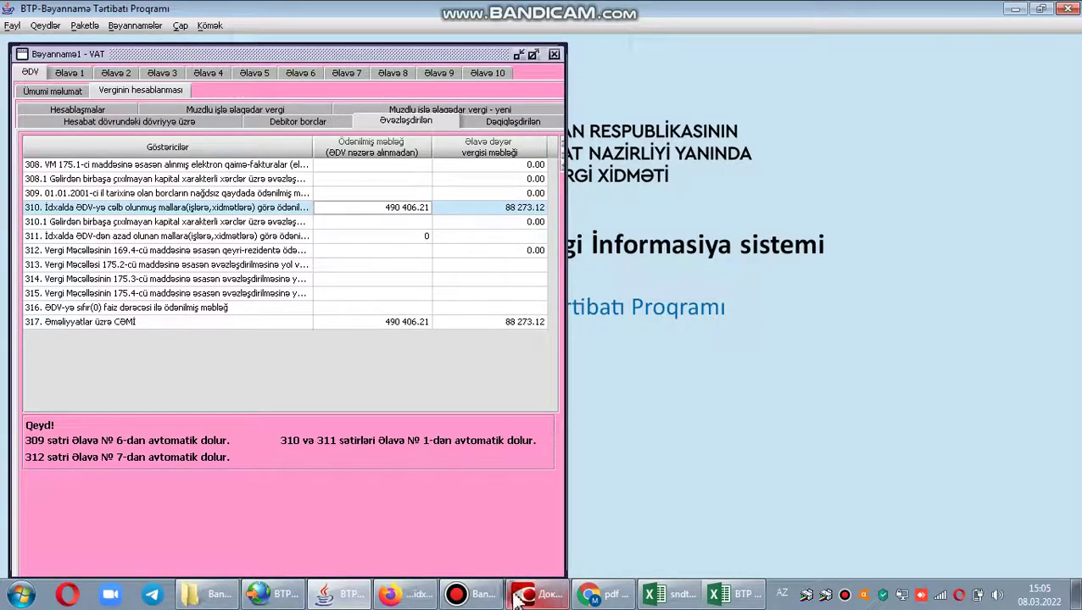
{"action": "left_click", "coordinate": [480, 596]}
{"action": "left_click", "coordinate": [334, 377]}
{"action": "left_click", "coordinate": [396, 476]}
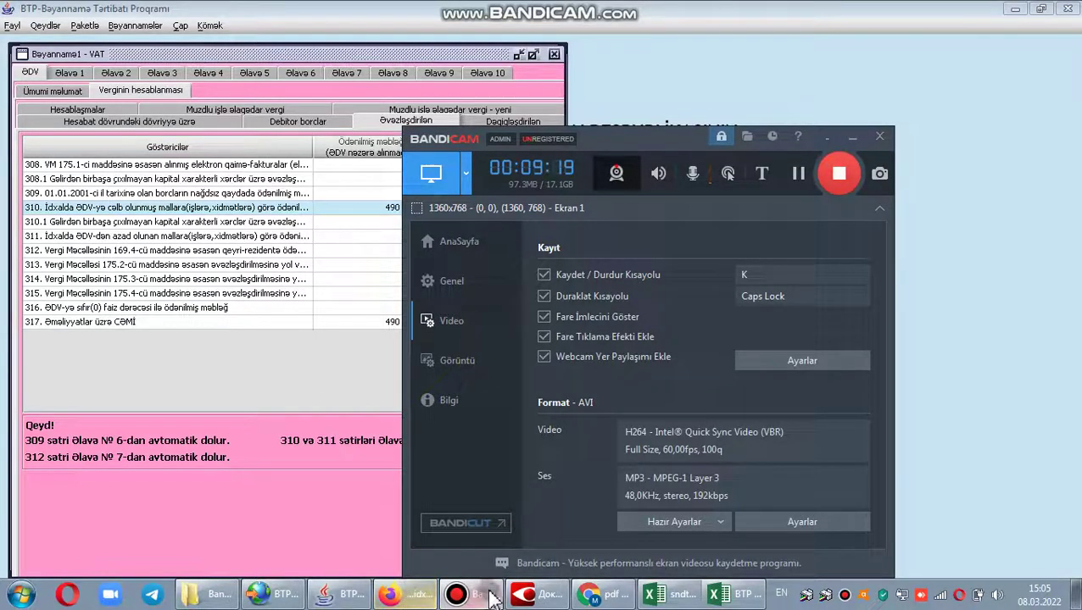
Review the scanned customs document in FineReader and the source table in Excel, and compare BTP - ygb's A1:E5 with Əlavə 1 in BTP.
{"action": "left_click", "coordinate": [538, 594]}
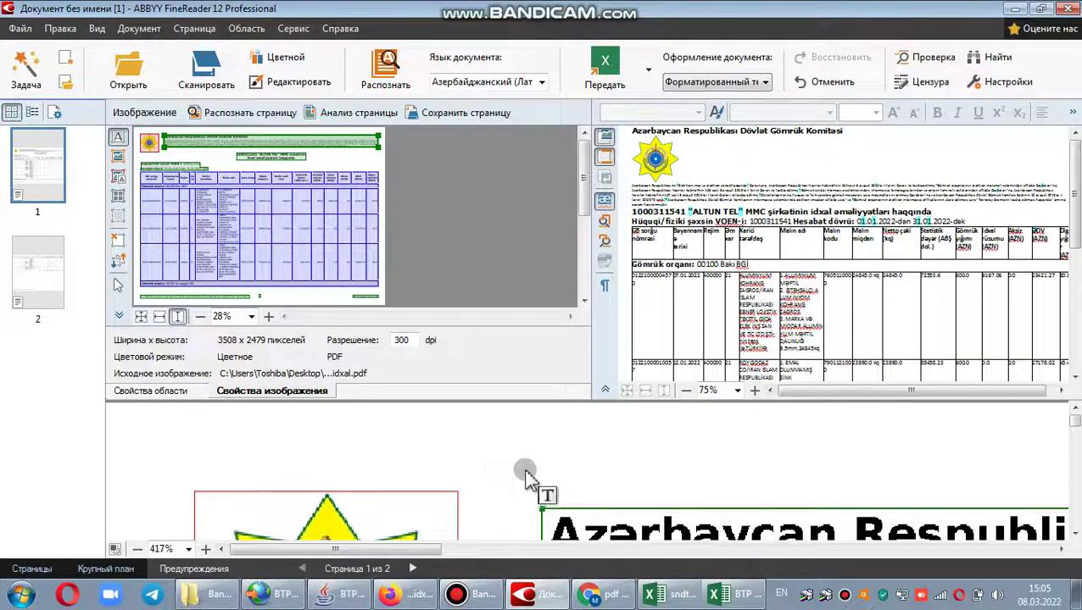
{"action": "left_click", "coordinate": [672, 595]}
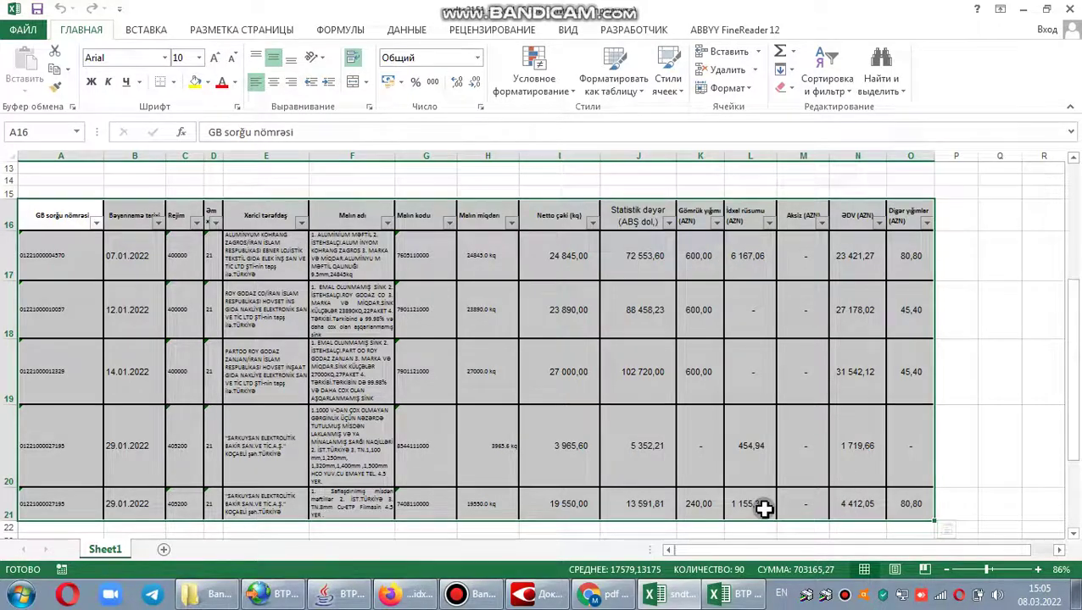
{"action": "left_click", "coordinate": [737, 594]}
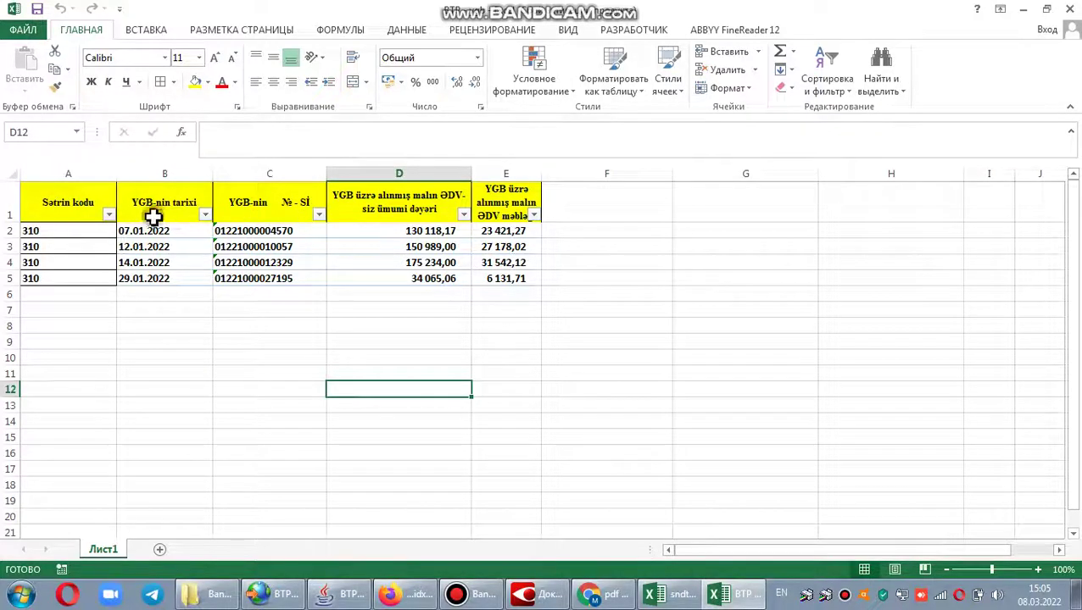
{"action": "left_click_drag", "start_coordinate": [77, 199], "coordinate": [495, 280]}
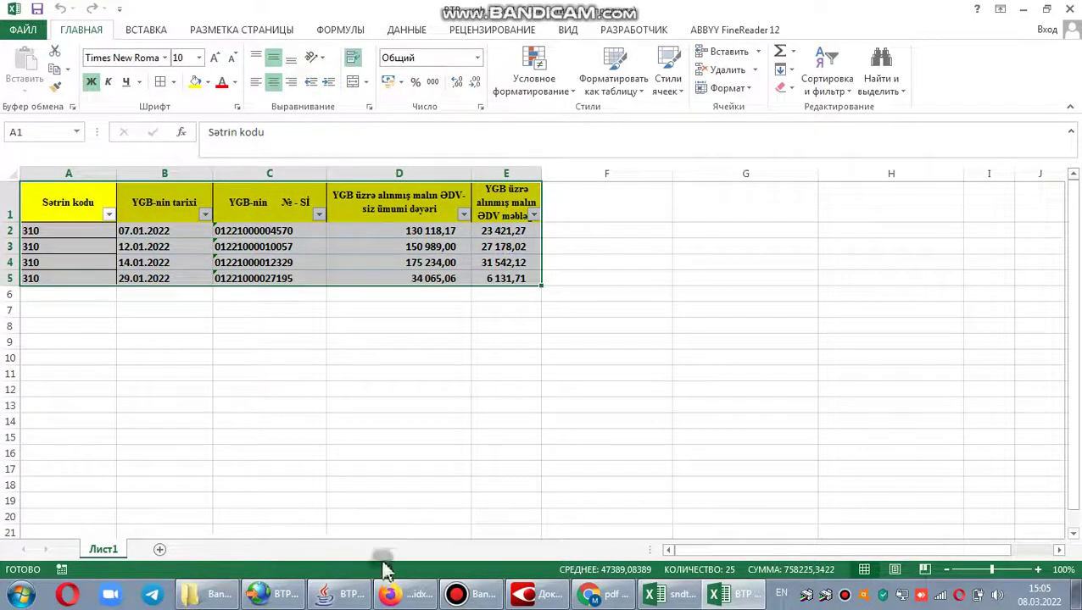
{"action": "left_click", "coordinate": [339, 594]}
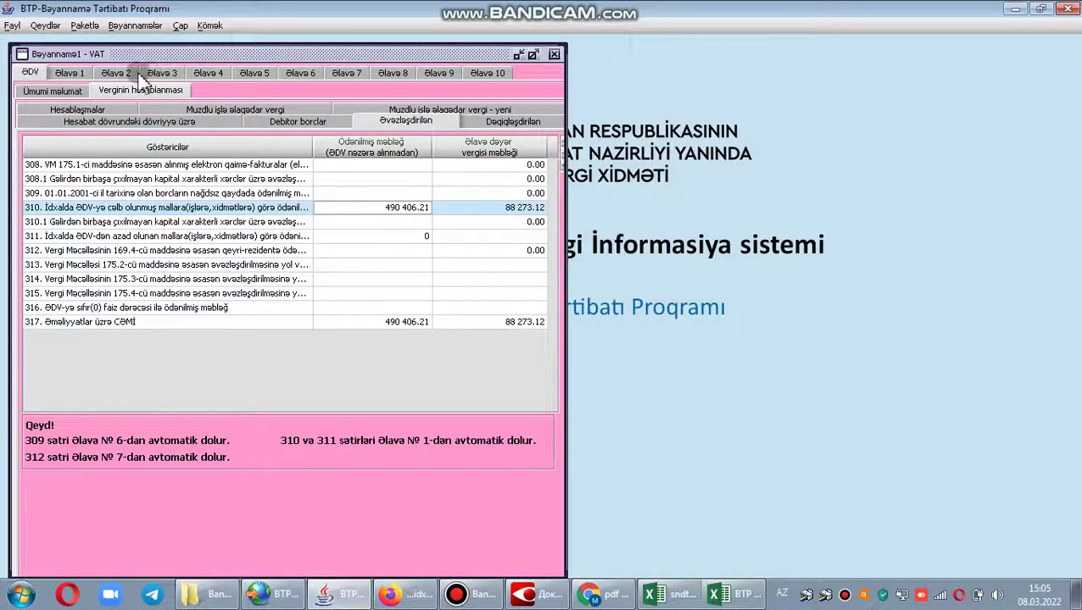
{"action": "left_click", "coordinate": [72, 73]}
{"action": "left_click", "coordinate": [234, 172]}
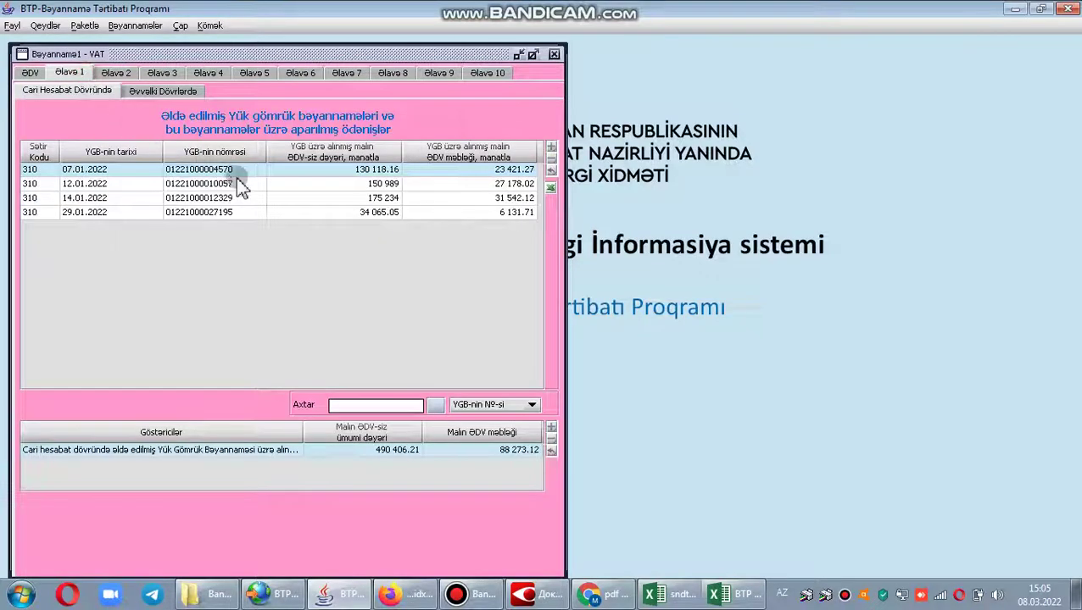
{"action": "left_click", "coordinate": [736, 593]}
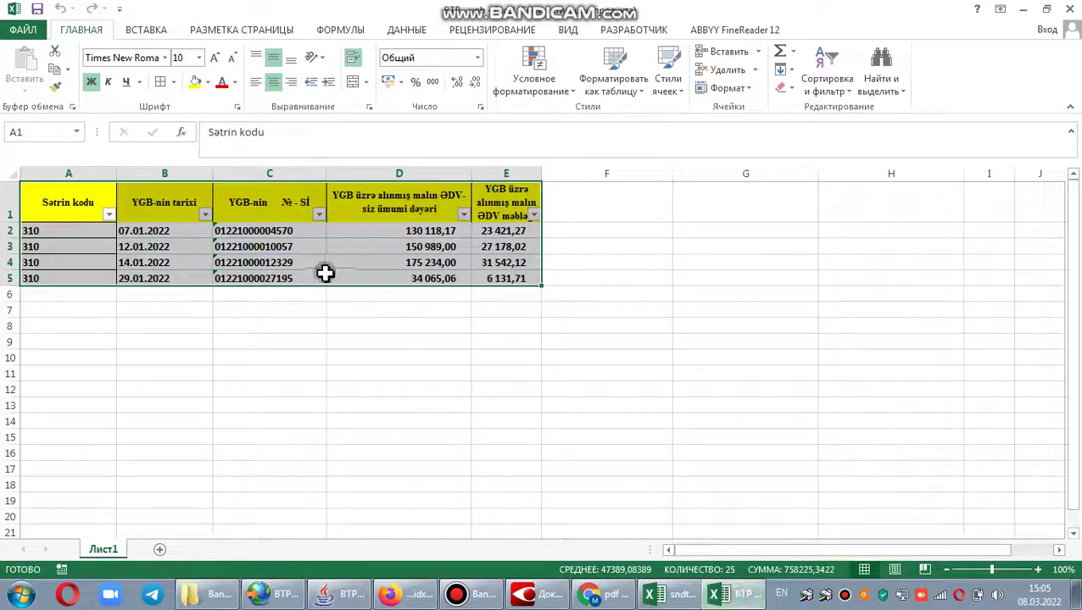
{"action": "left_click", "coordinate": [255, 245]}
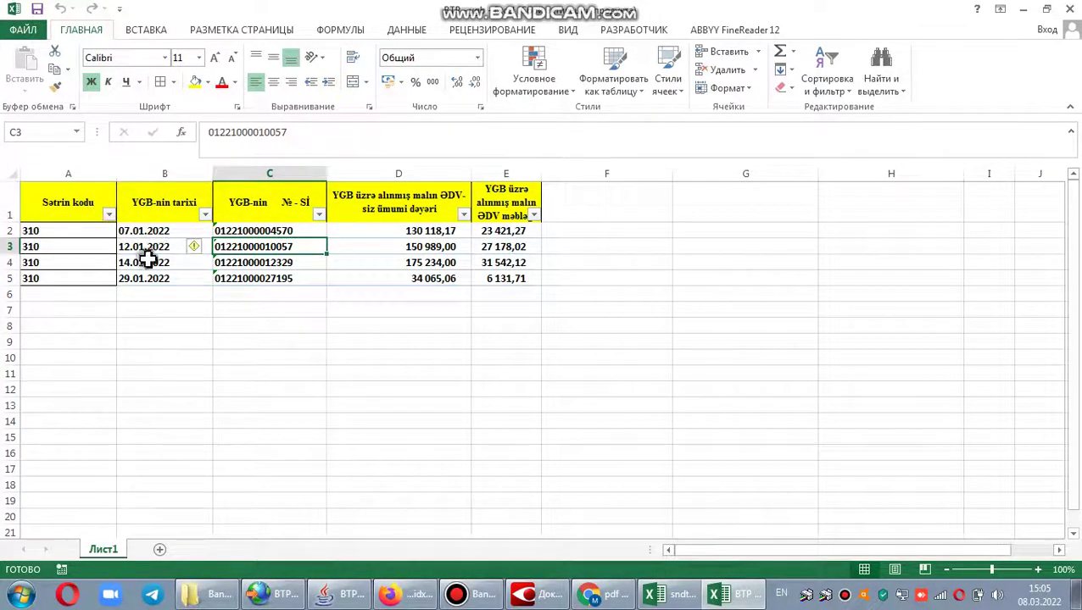
{"action": "left_click", "coordinate": [350, 585]}
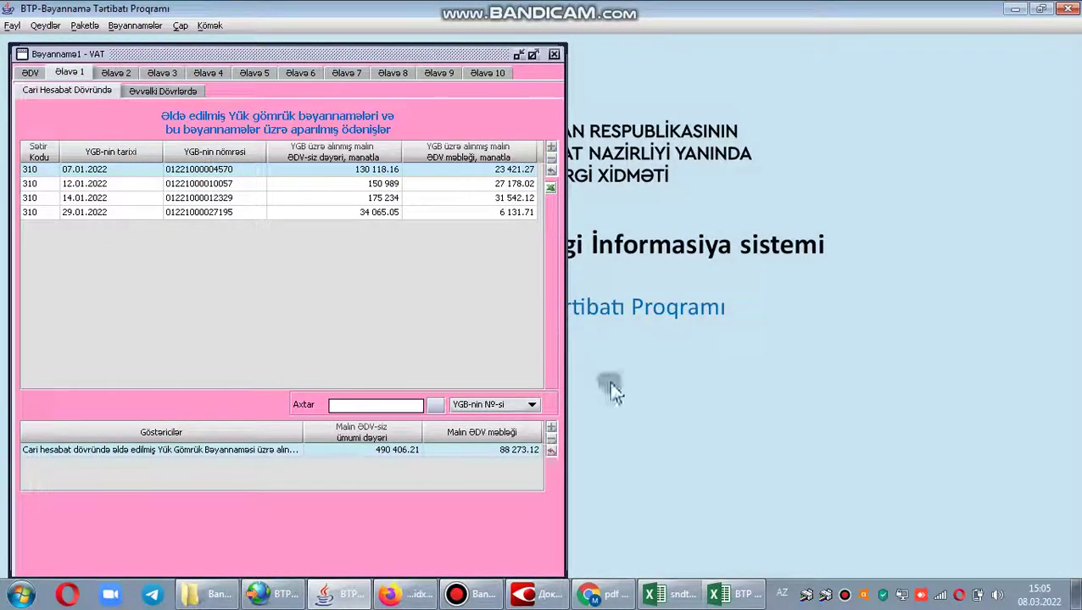
{"action": "left_click", "coordinate": [483, 596]}
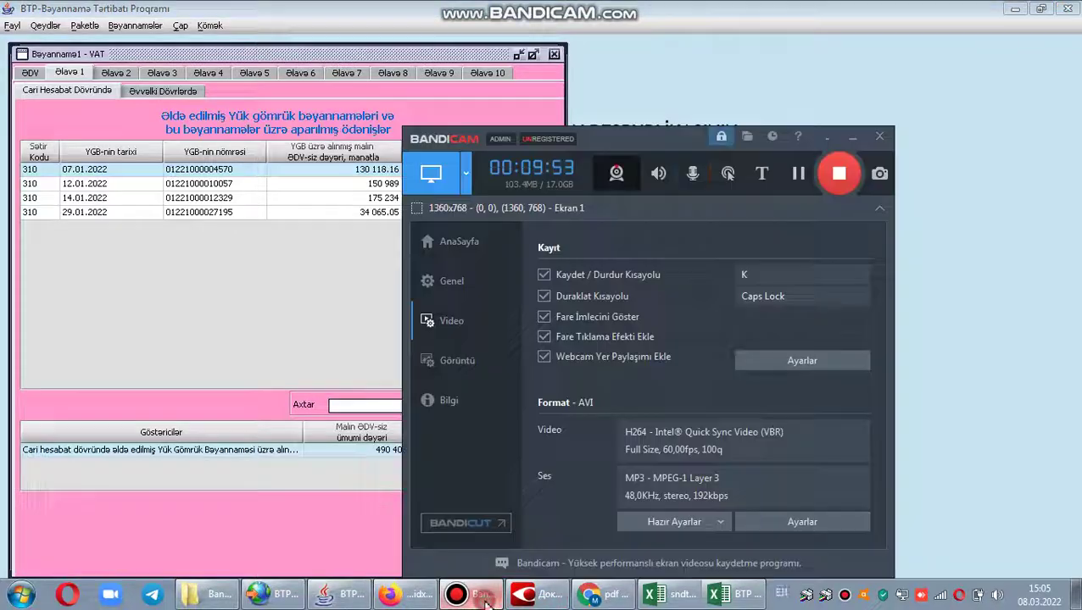